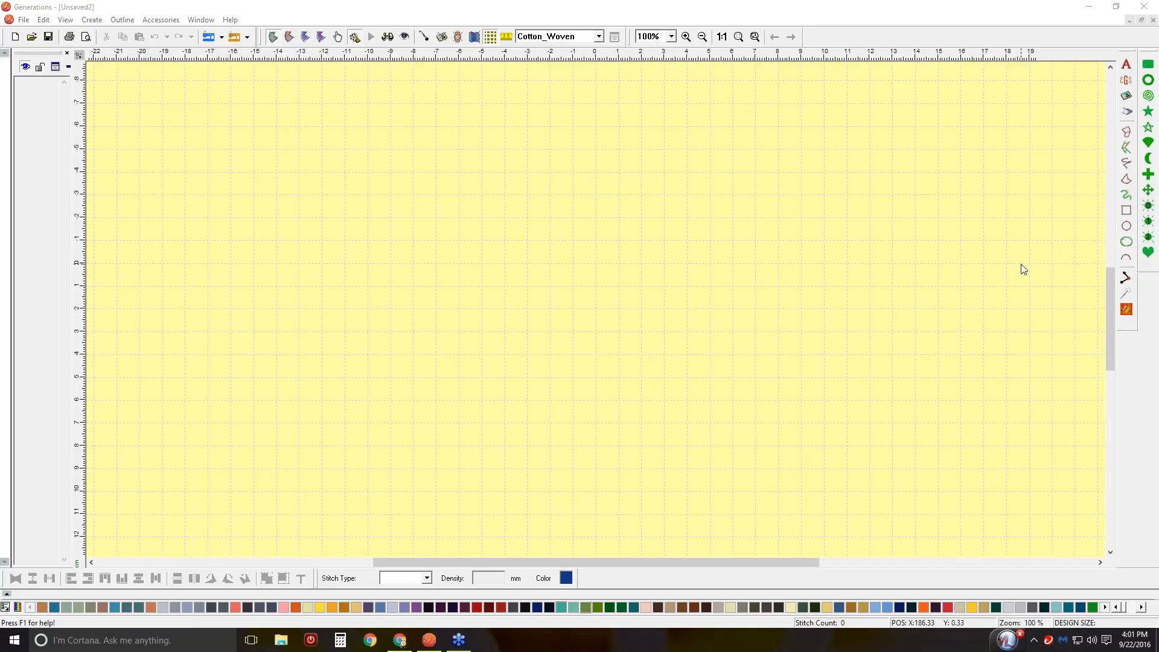
# Step: Draw a filled rounded square about 80 mm across and a filled circle of similar size beside it
pyautogui.click(1148, 65)
pyautogui.moveTo(422, 164); pyautogui.dragTo(666, 345)
pyautogui.moveTo(696, 168); pyautogui.dragTo(866, 339)
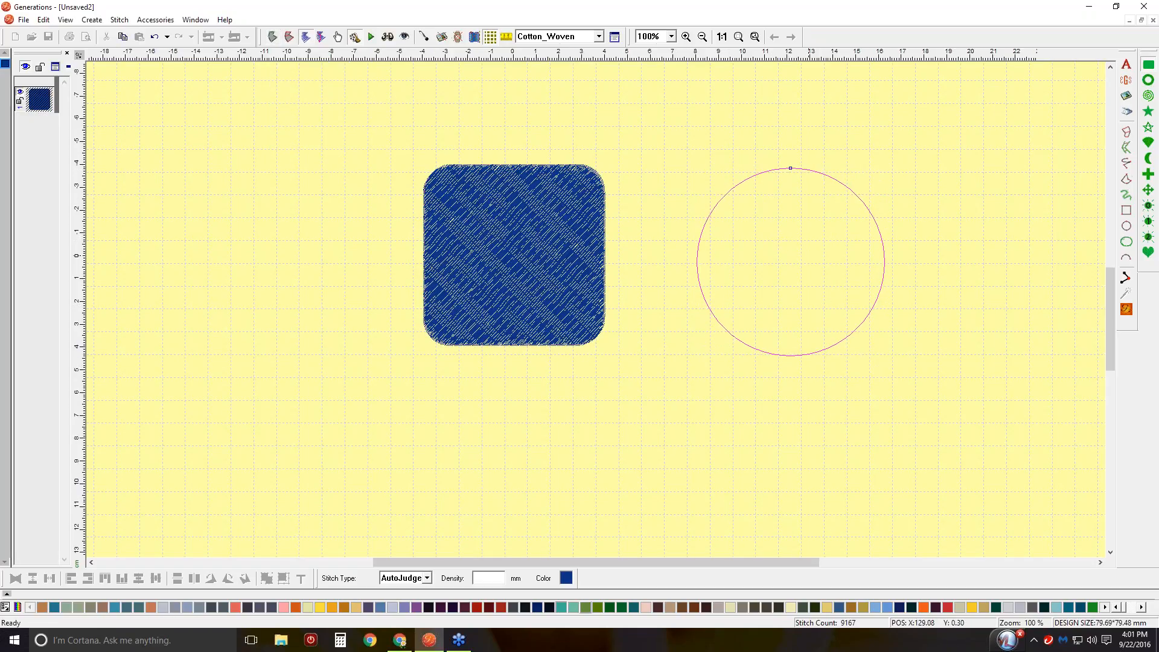
pyautogui.click(802, 249)
pyautogui.press('Escape')
# Step: Enlarge both shapes together to about 263 by 144 mm overall, and move them apart so they no longer overlap
pyautogui.moveTo(357, 109); pyautogui.dragTo(971, 480)
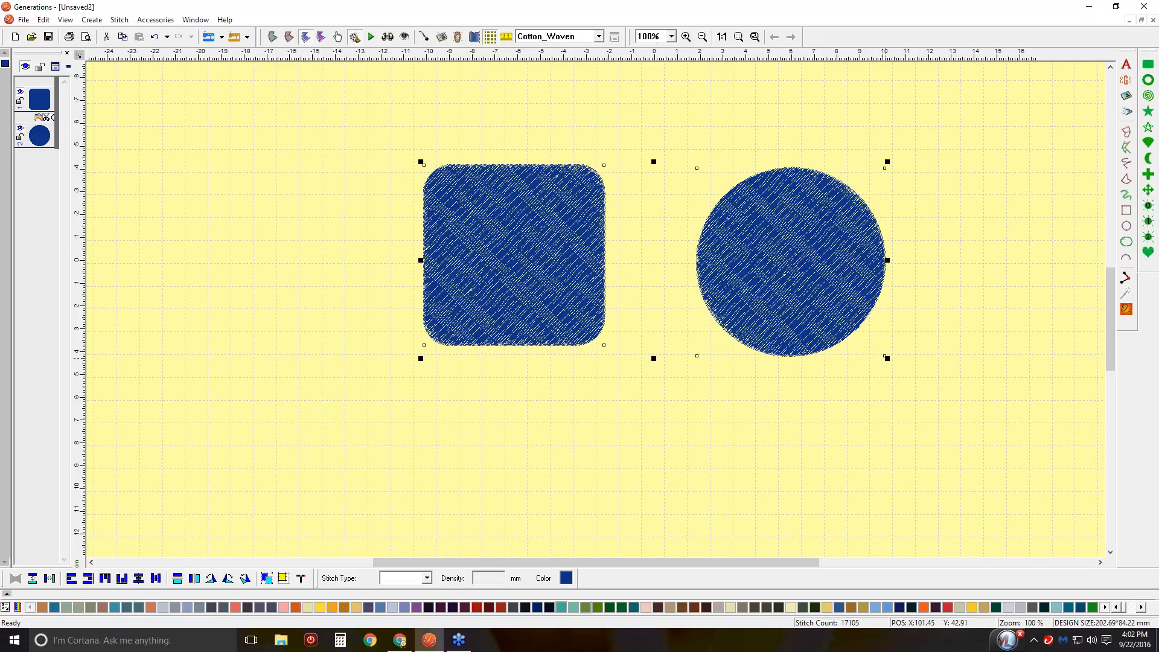
pyautogui.moveTo(889, 362); pyautogui.dragTo(1021, 493)
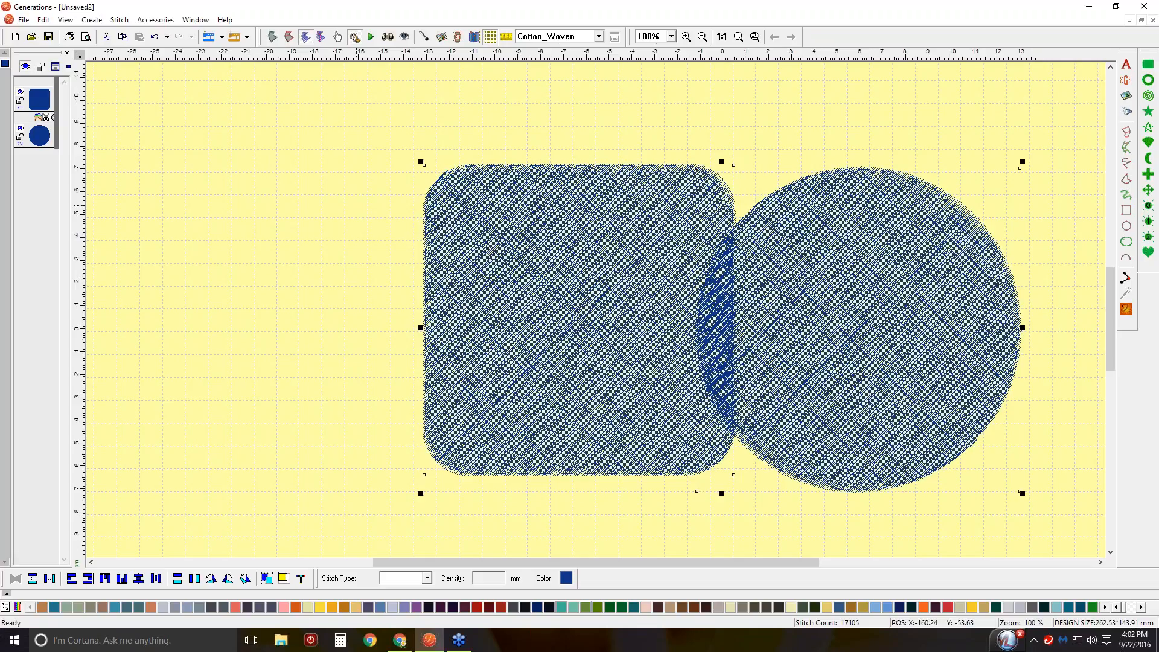
pyautogui.click(549, 245)
pyautogui.moveTo(549, 244); pyautogui.dragTo(381, 222)
pyautogui.click(881, 304)
pyautogui.moveTo(881, 305); pyautogui.dragTo(857, 280)
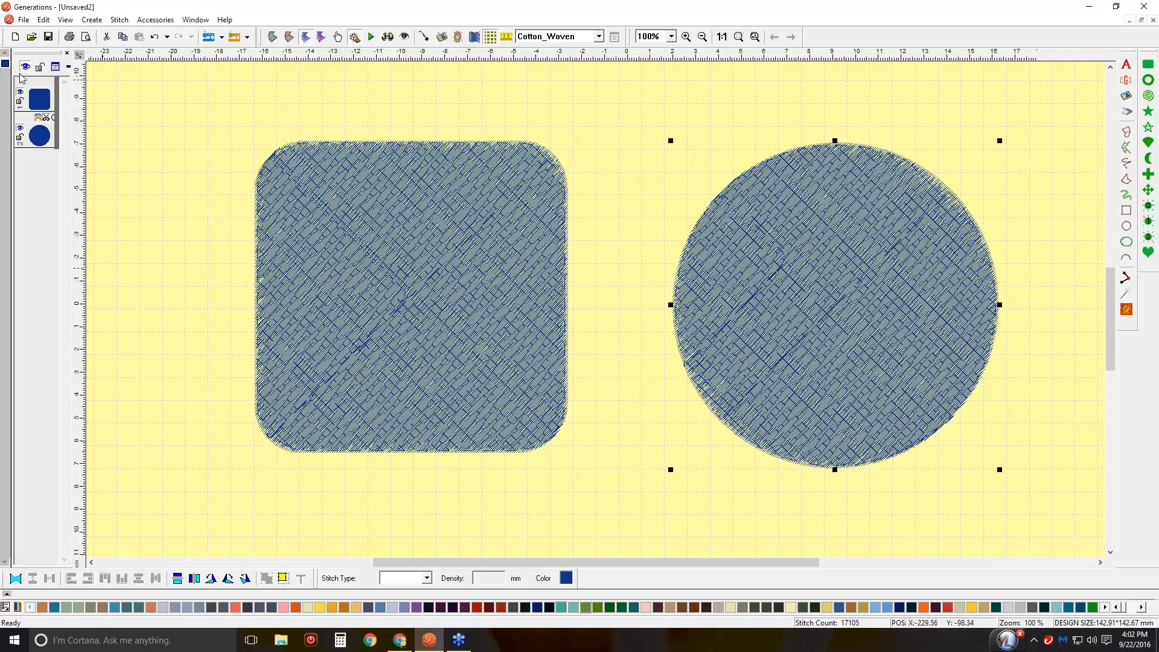
# Step: Recolor both the rounded square and the circle teal
pyautogui.click(5, 64)
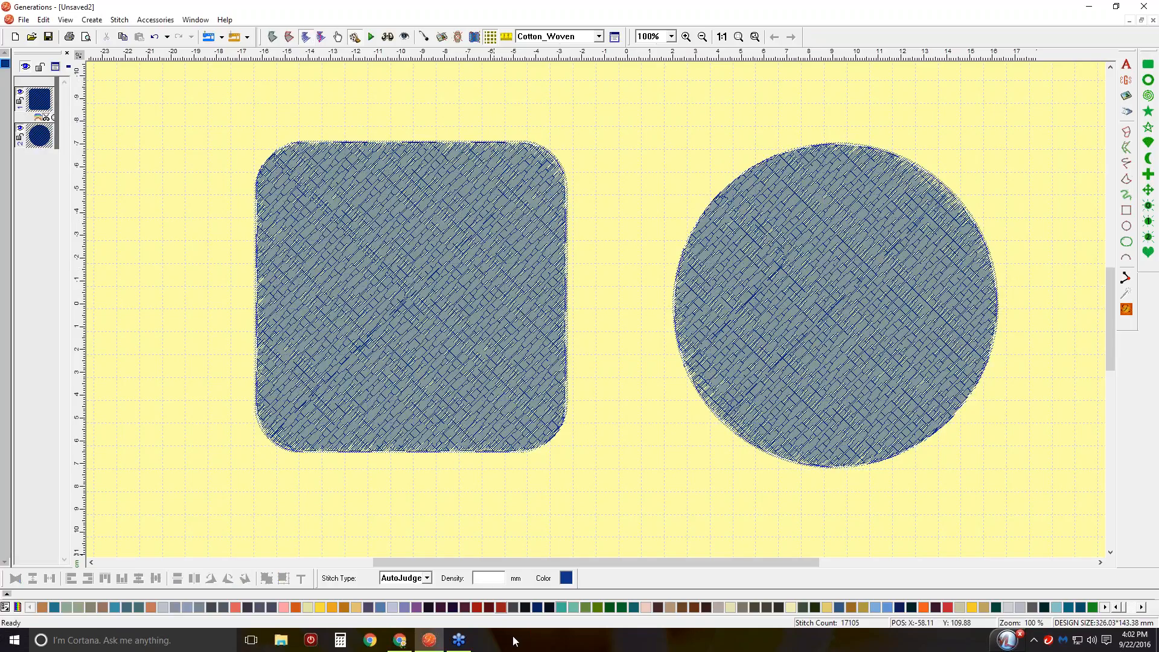
pyautogui.click(560, 607)
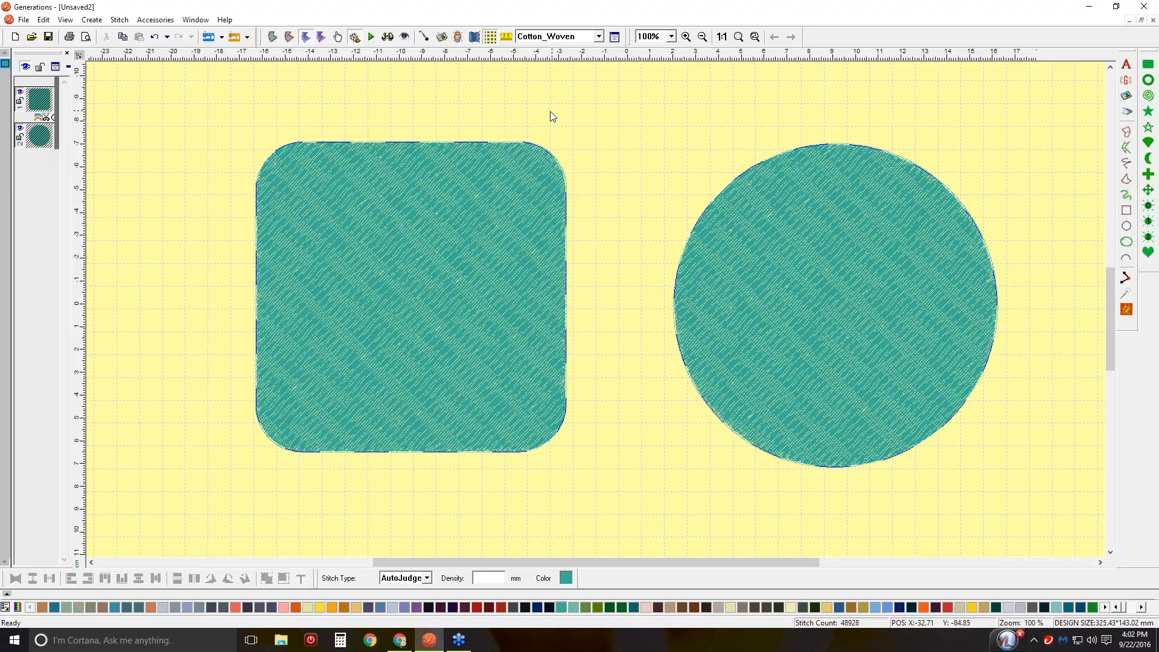
pyautogui.click(671, 111)
# Step: Stretch the rounded square horizontally into a rectangle about 206 mm wide and select it for stitch editing
pyautogui.click(435, 251)
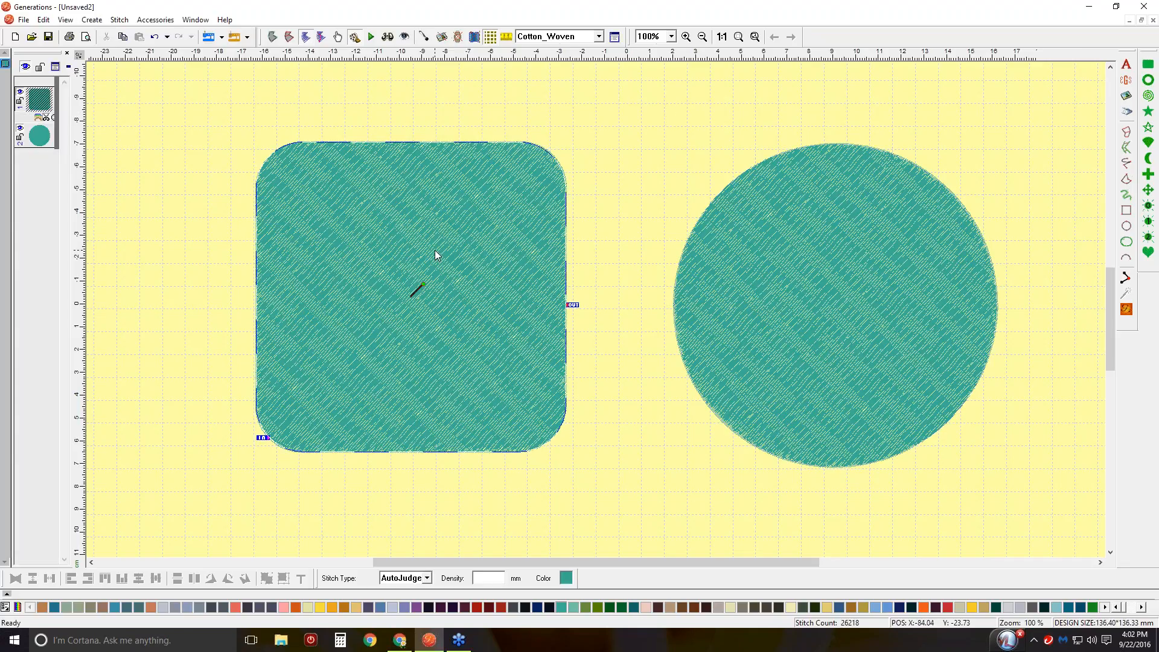
pyautogui.click(415, 281)
pyautogui.moveTo(253, 296); pyautogui.dragTo(95, 295)
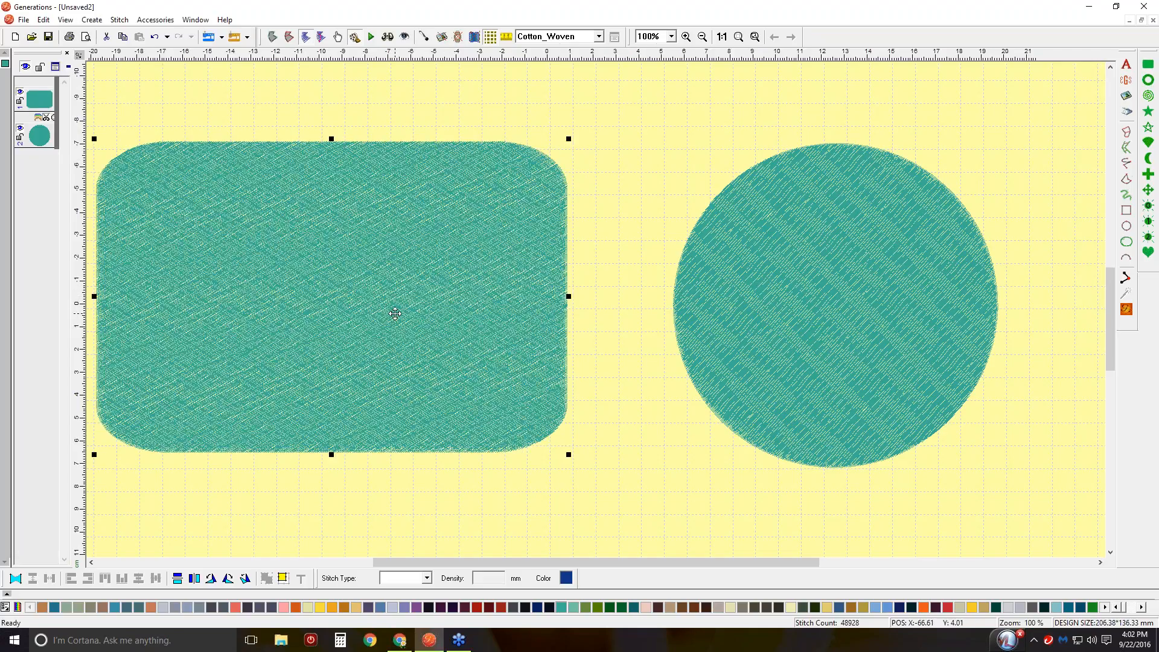
pyautogui.click(426, 215)
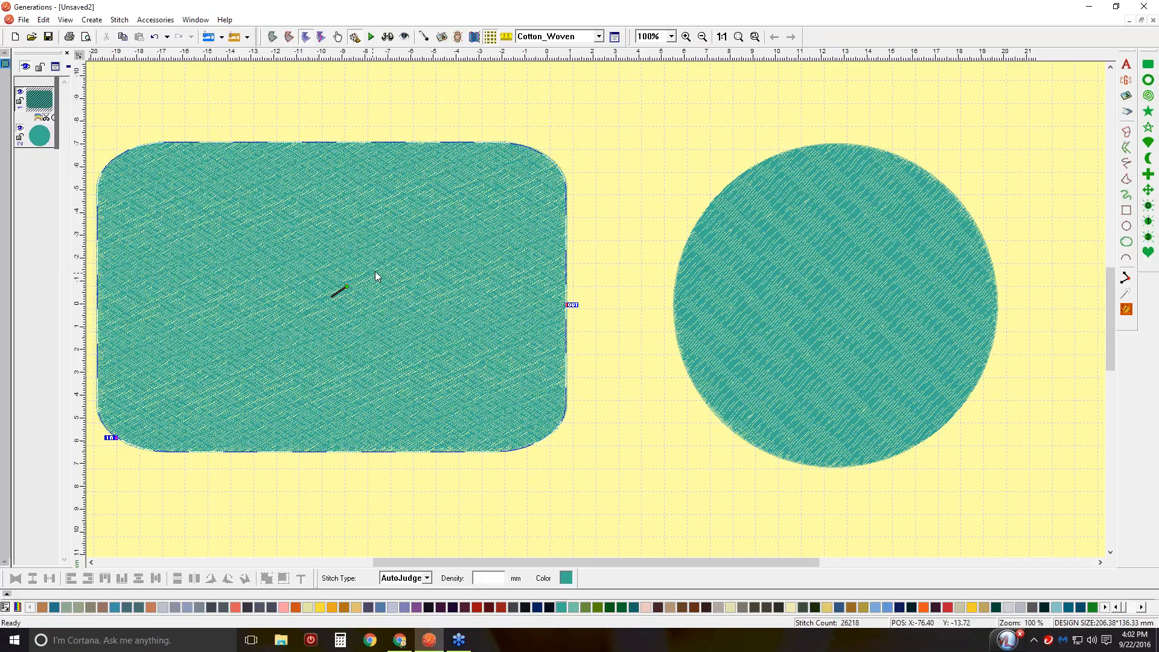
pyautogui.click(614, 36)
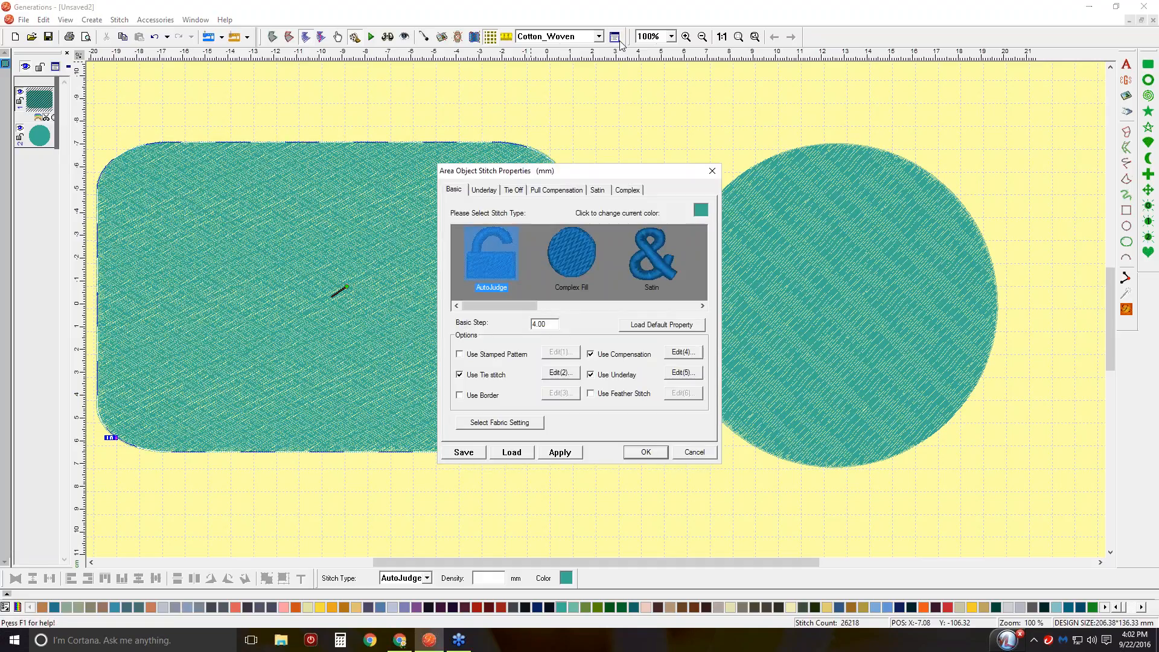
pyautogui.moveTo(599, 174); pyautogui.dragTo(748, 142)
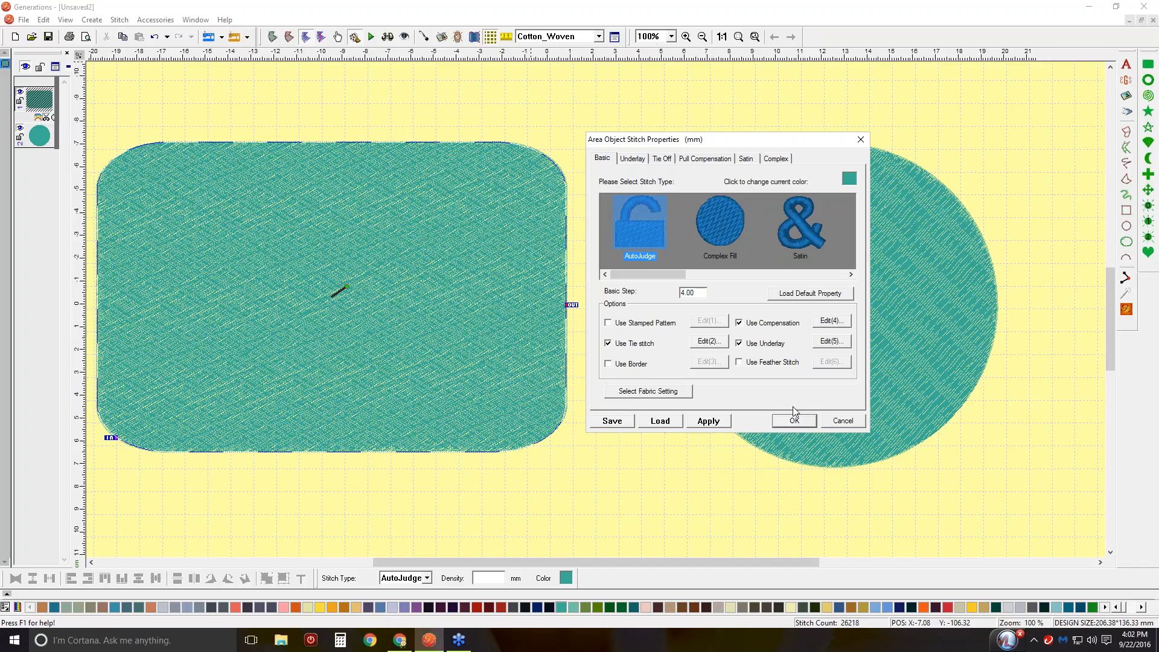
pyautogui.click(851, 424)
pyautogui.rightClick(405, 288)
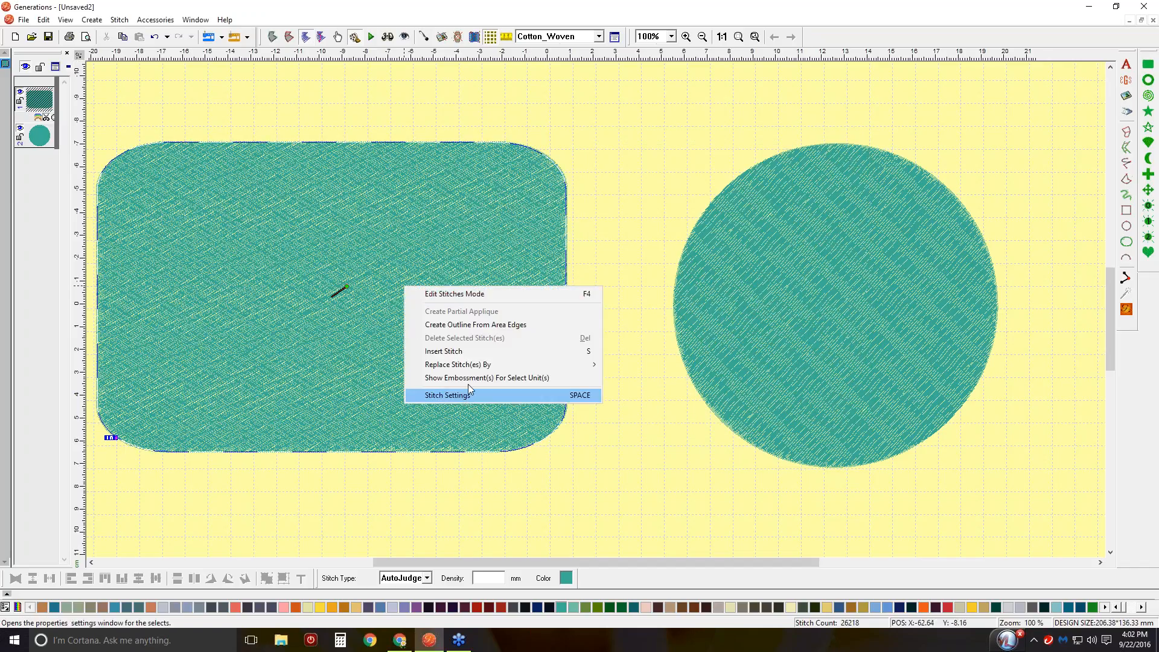
# Step: Change the rounded rectangle's stitch type to Fluid Contour in its stitch settings and apply it
pyautogui.click(119, 19)
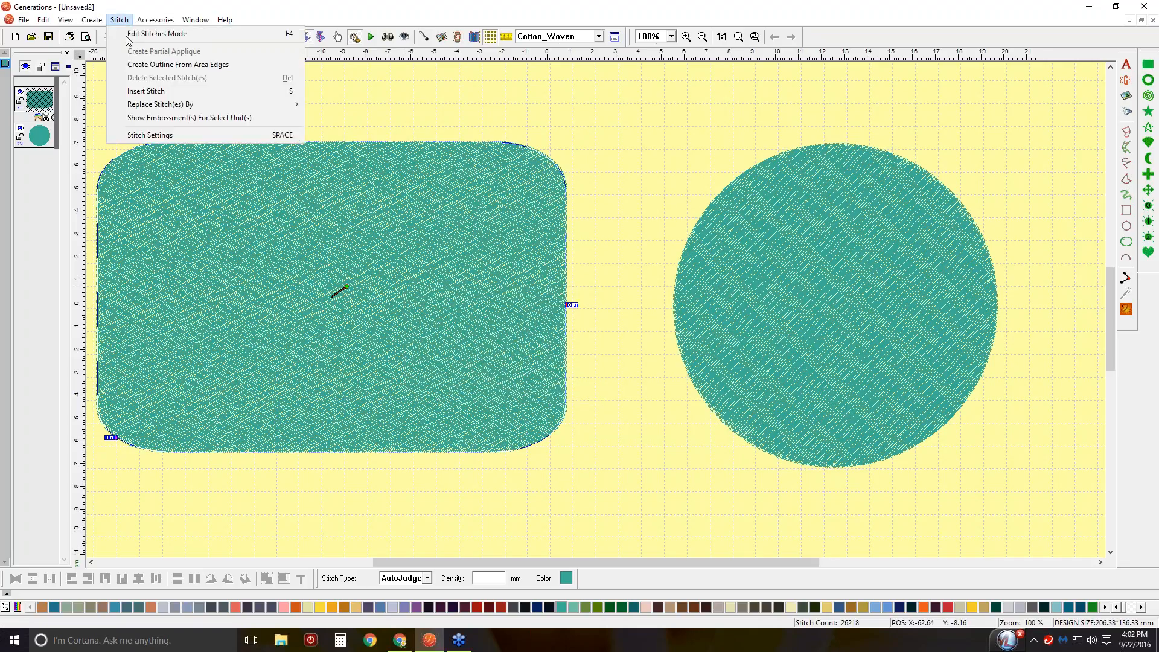
pyautogui.click(162, 136)
pyautogui.moveTo(472, 304); pyautogui.dragTo(636, 307)
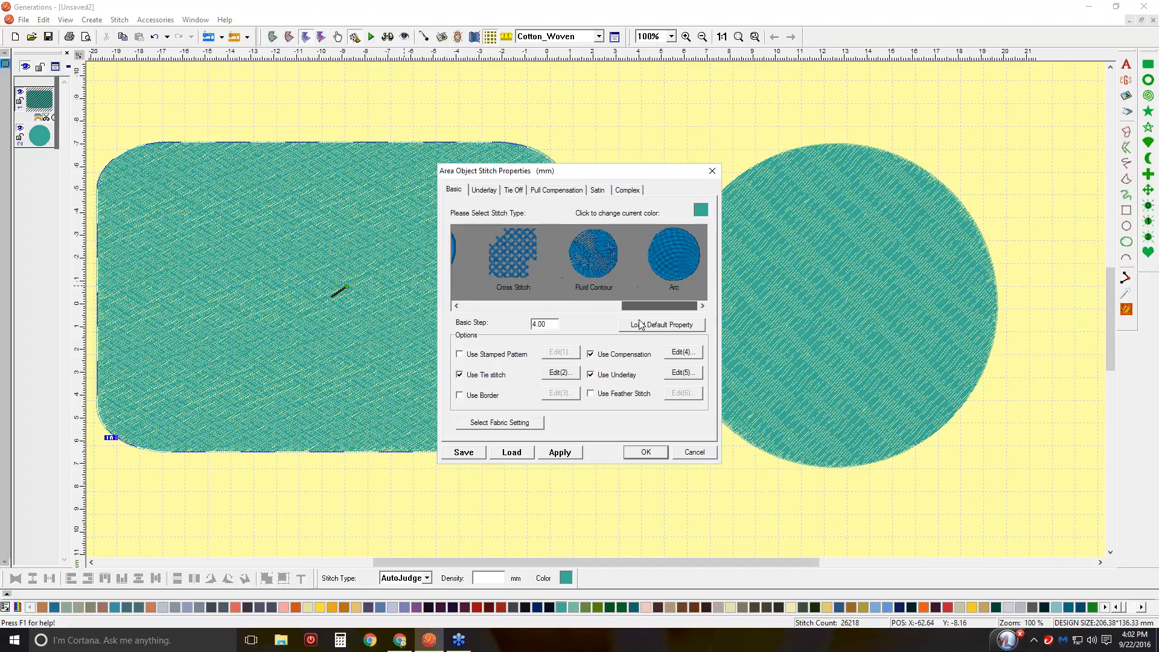
pyautogui.click(591, 255)
pyautogui.moveTo(611, 175); pyautogui.dragTo(814, 104)
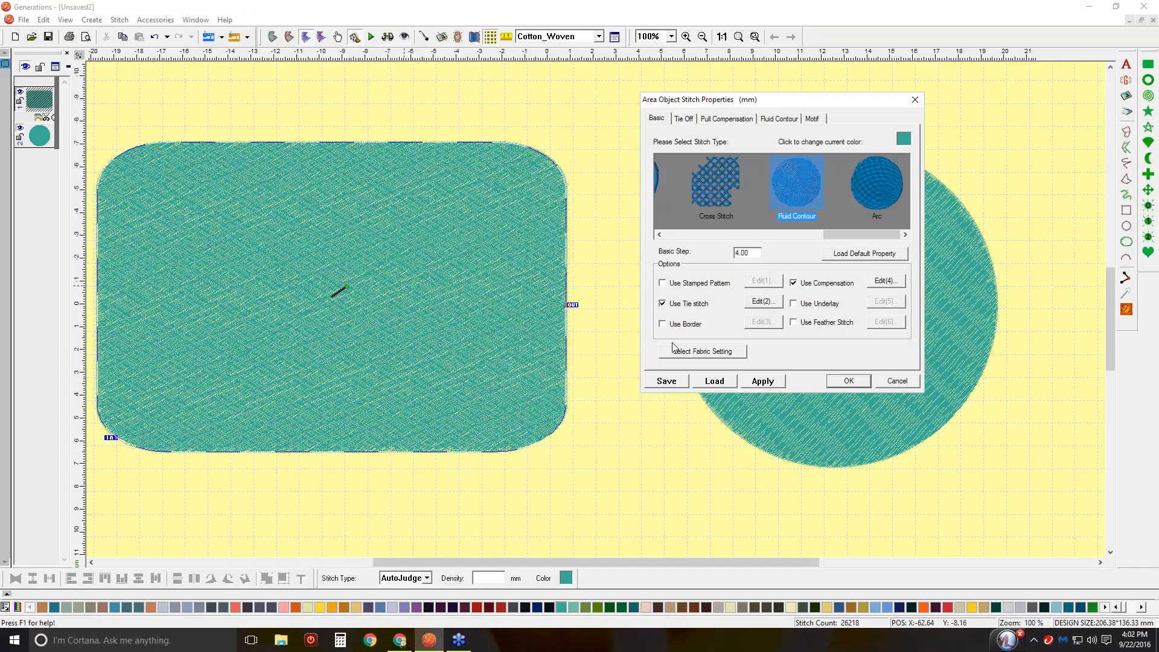
pyautogui.click(760, 385)
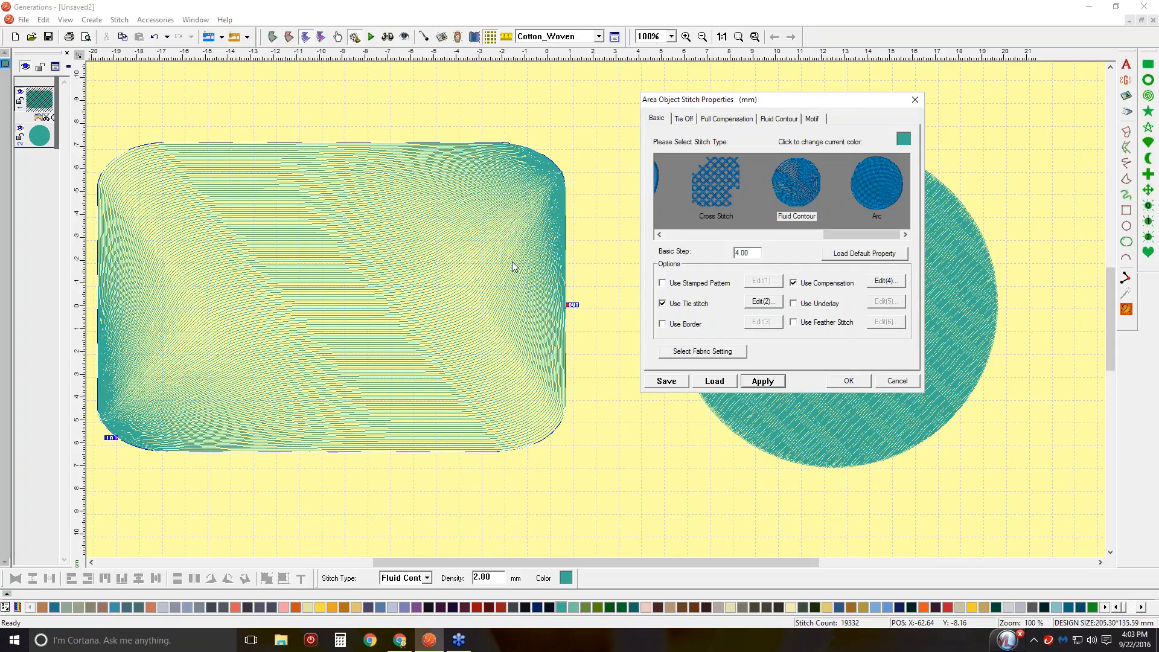
# Step: Try feather stitching on the rounded rectangle with feathering enabled on side A, and apply it
pyautogui.click(794, 323)
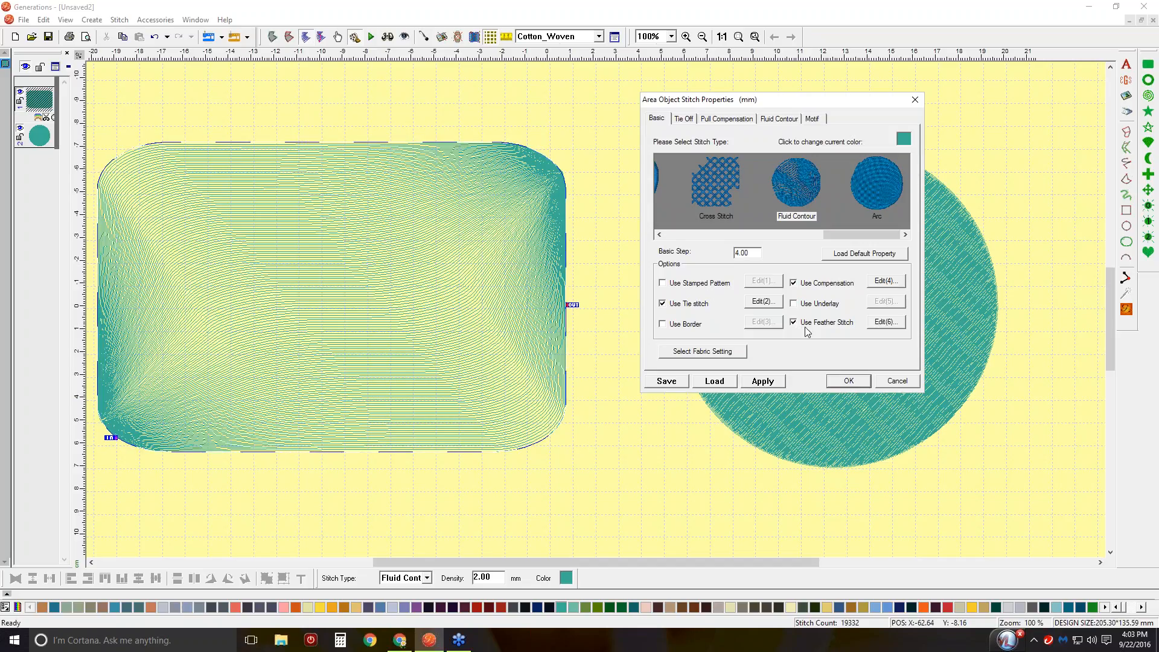
pyautogui.click(885, 324)
pyautogui.click(664, 121)
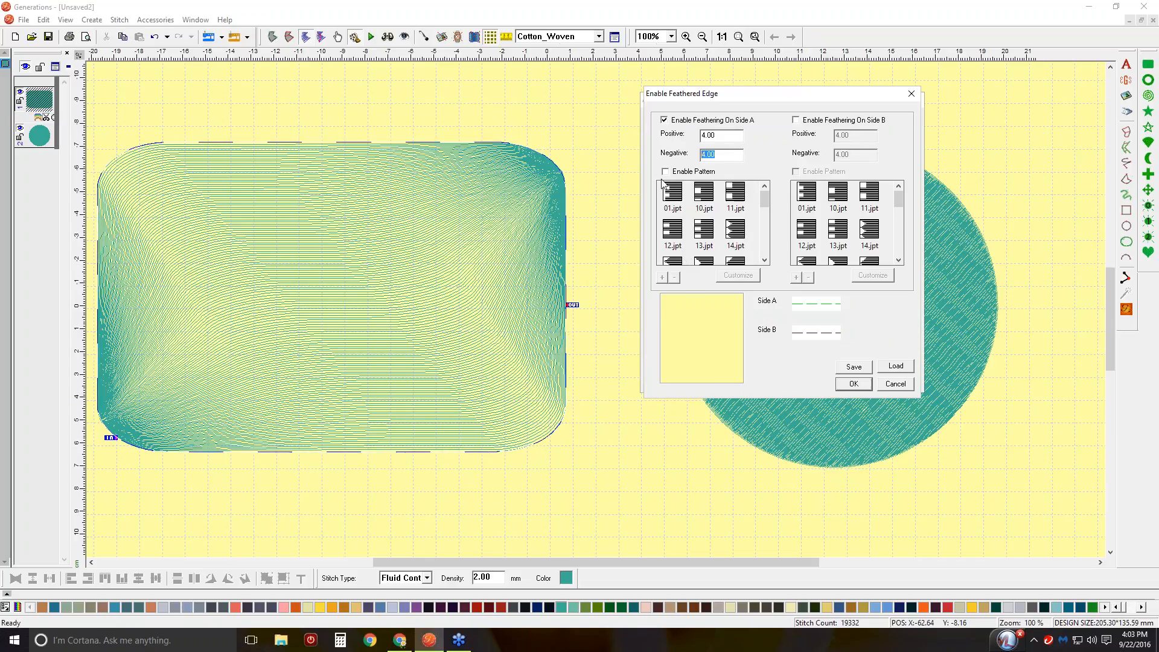
pyautogui.doubleClick(709, 135)
pyautogui.click(854, 383)
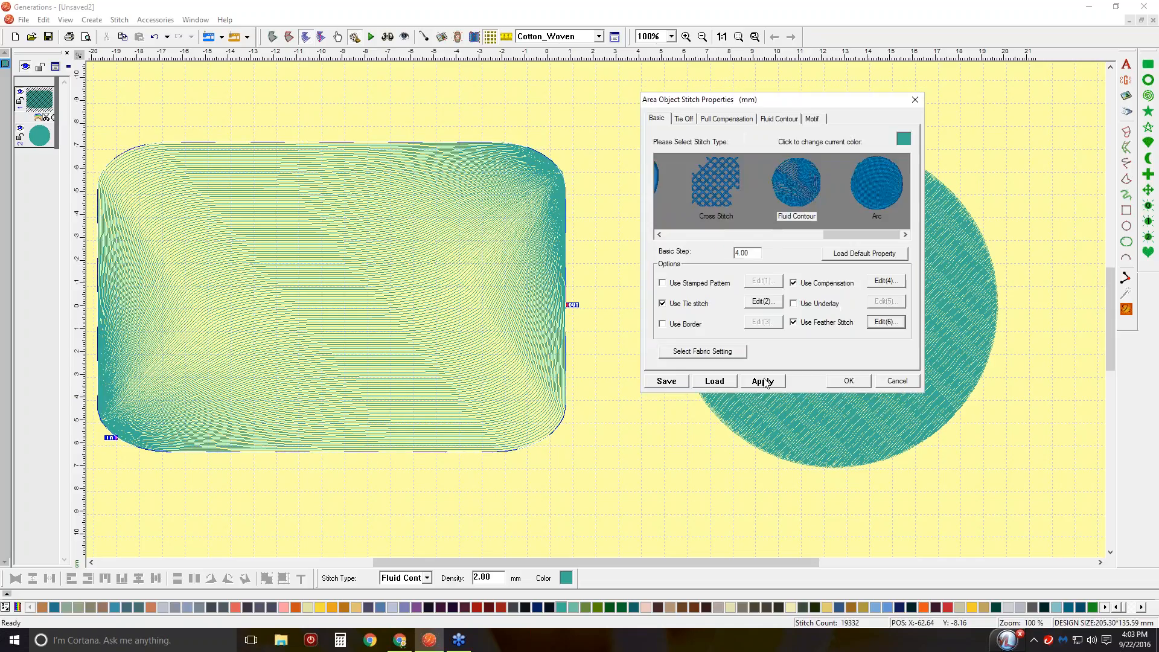
pyautogui.click(752, 383)
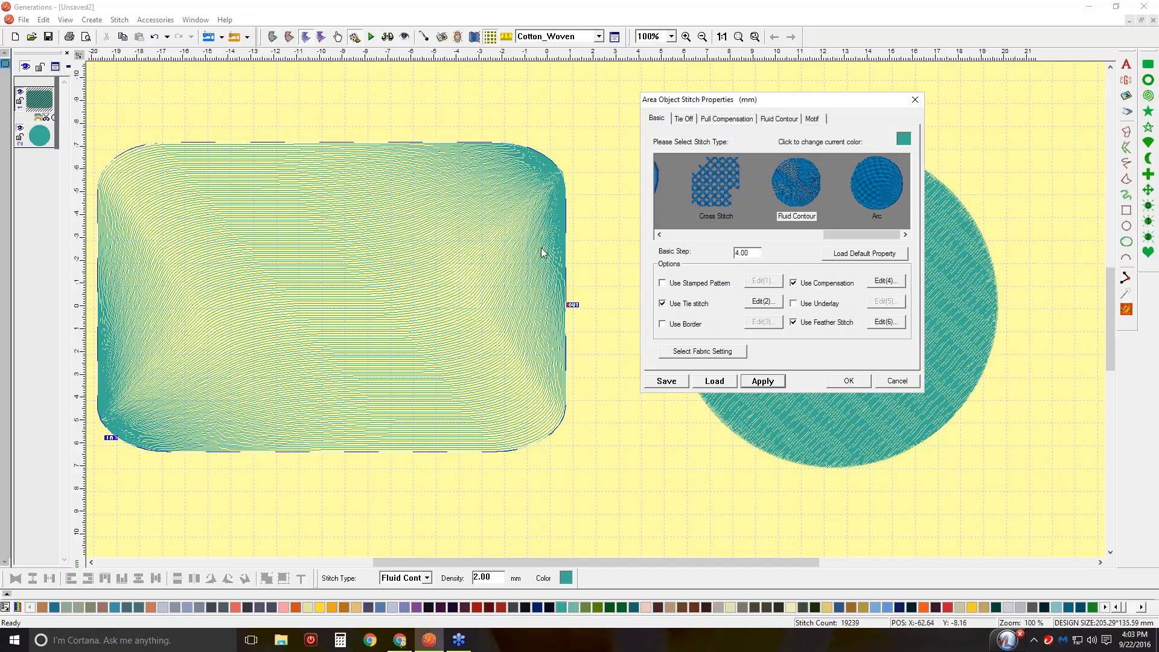
# Step: Turn off the rectangle's feather stitch and reapply the settings
pyautogui.click(794, 322)
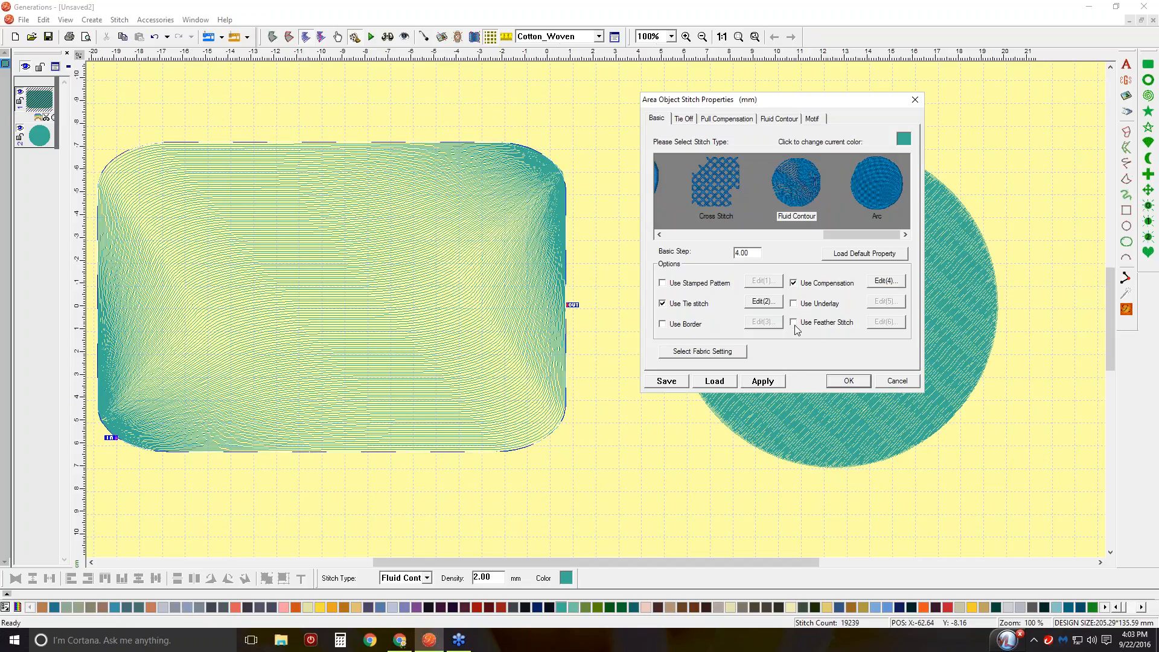
pyautogui.click(759, 381)
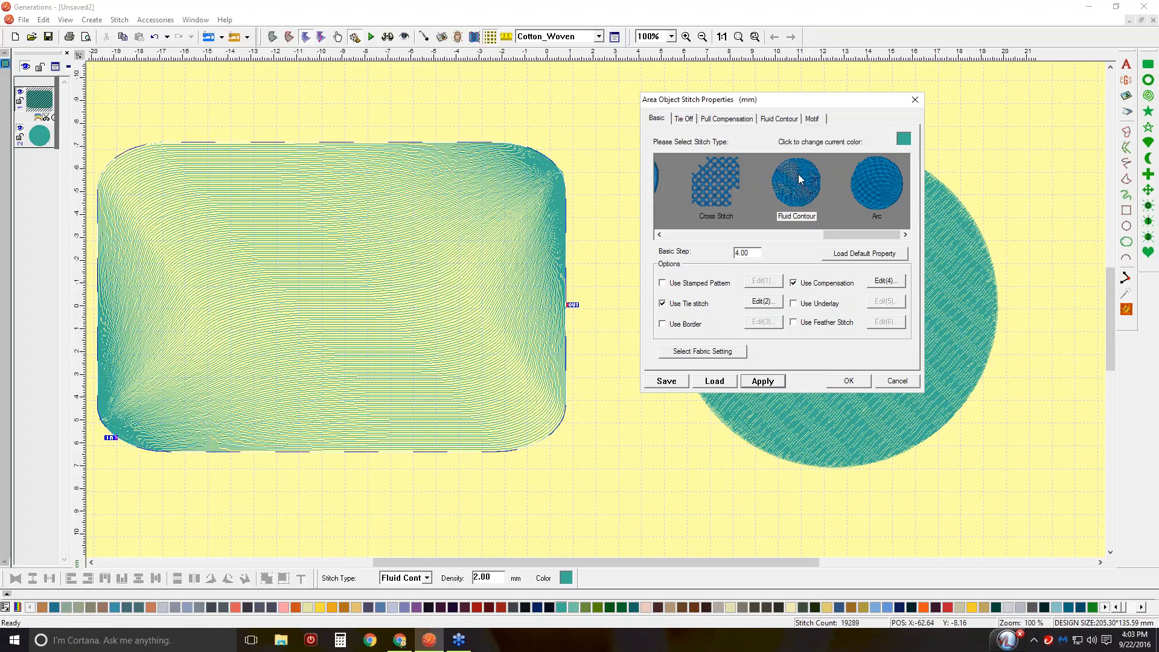
# Step: Set the rectangle's Fluid Contour density to 3.0 mm and apply it
pyautogui.click(785, 123)
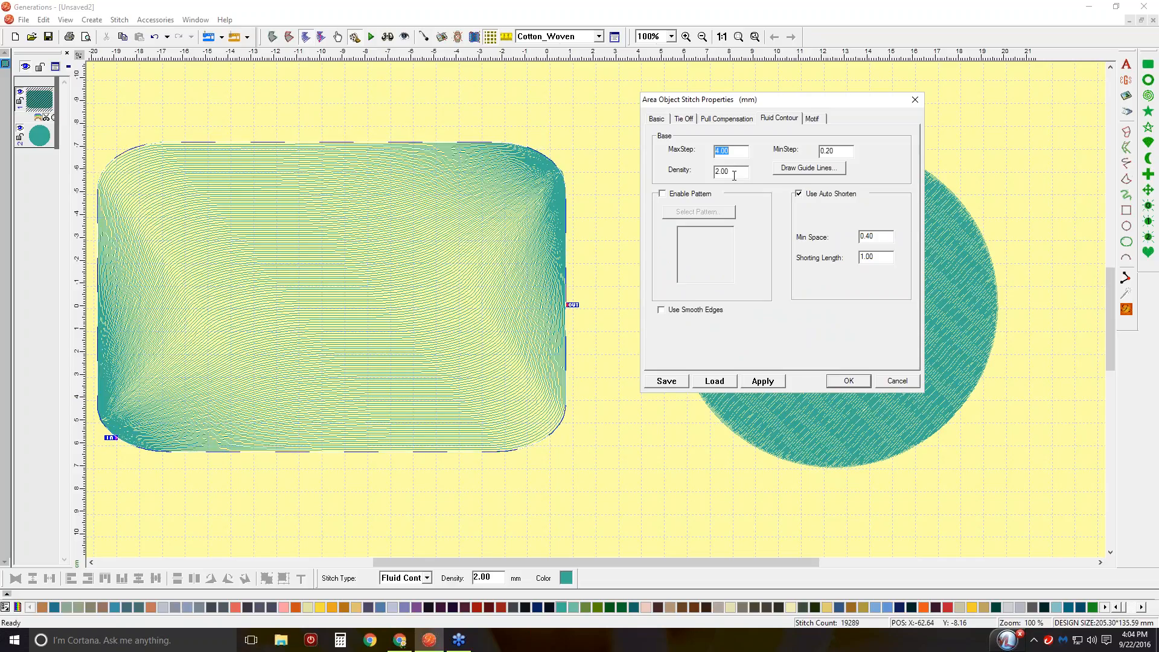
pyautogui.press('Tab')
pyautogui.write('3.0')
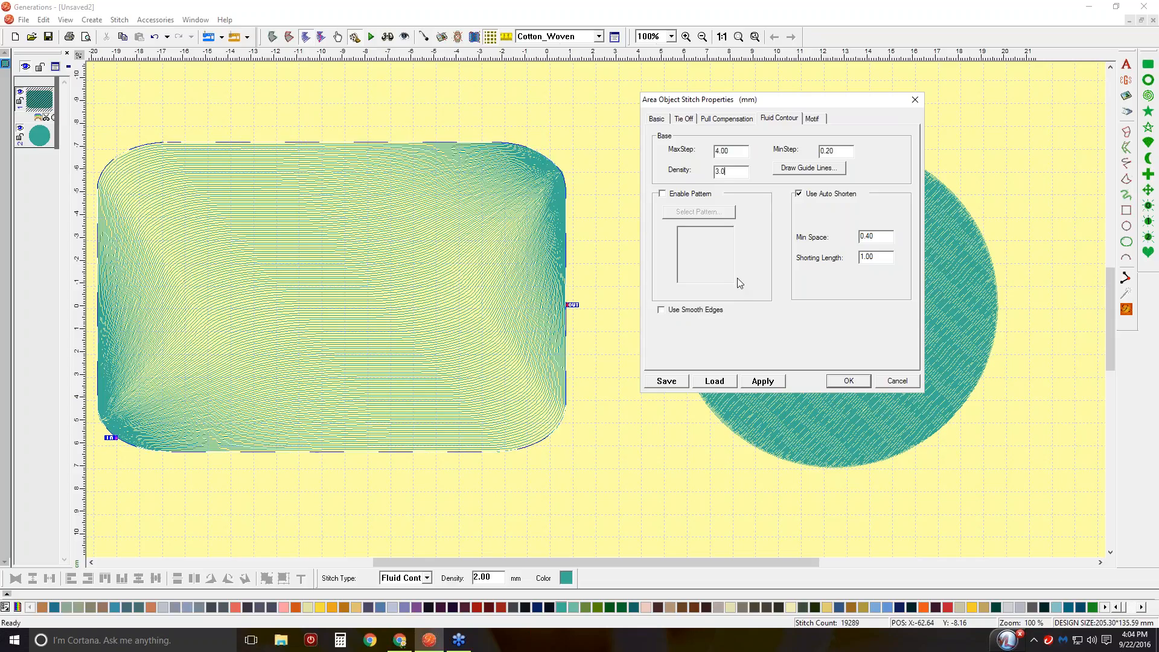
pyautogui.click(762, 382)
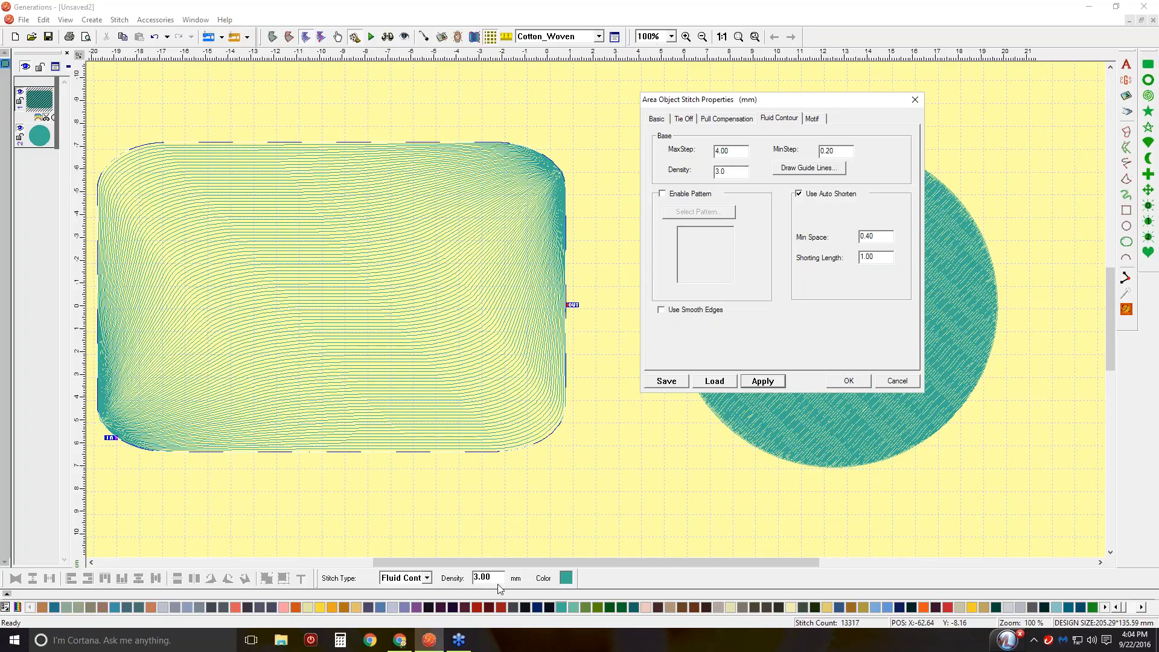
# Step: Edit the fill's guide lines by moving the upper-right corner's points along the top and right edges, and apply the new flow
pyautogui.click(818, 172)
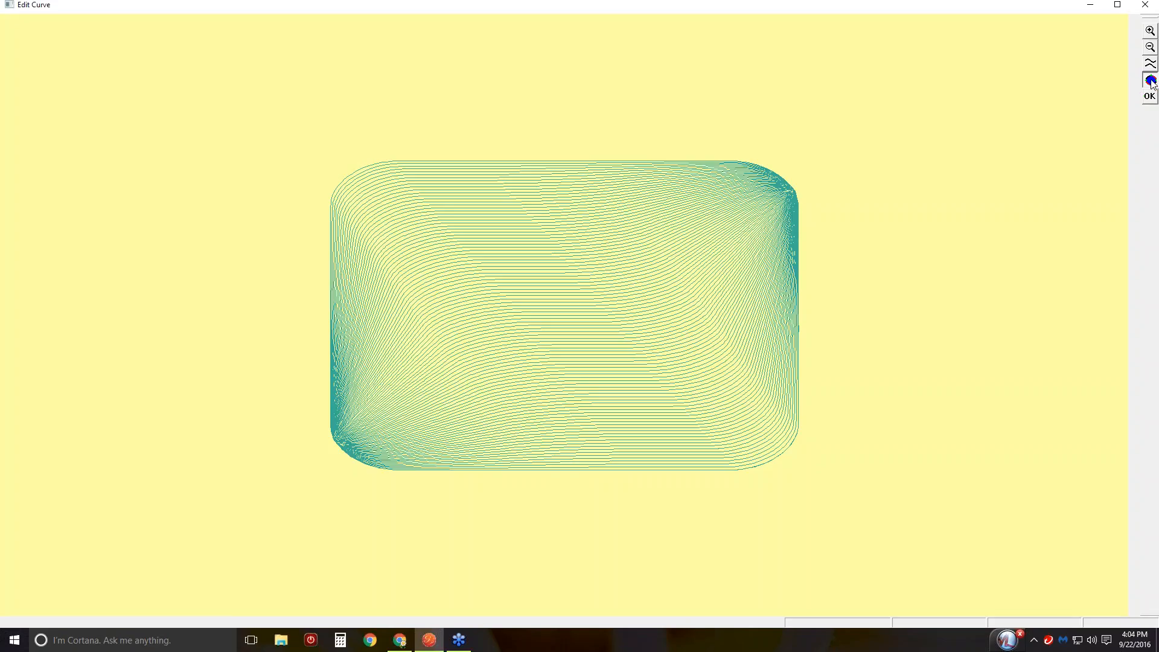
pyautogui.click(1150, 81)
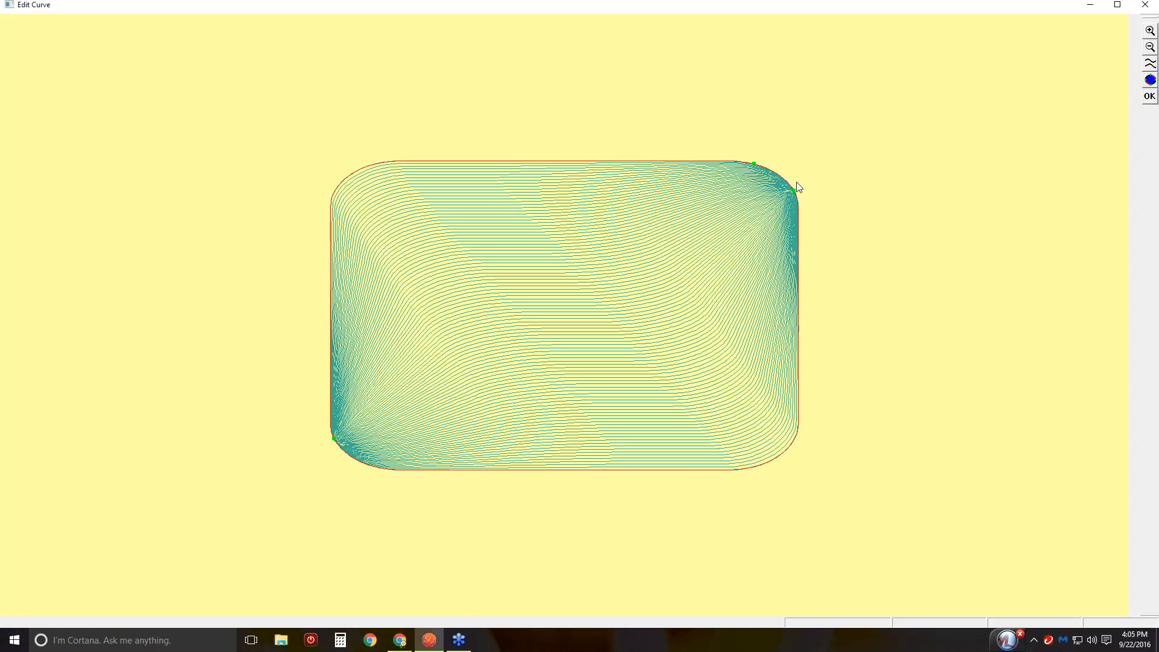
pyautogui.moveTo(754, 165); pyautogui.dragTo(777, 185)
pyautogui.moveTo(780, 176); pyautogui.dragTo(739, 158)
pyautogui.moveTo(798, 224); pyautogui.dragTo(798, 309)
pyautogui.moveTo(741, 165); pyautogui.dragTo(622, 160)
pyautogui.click(1150, 98)
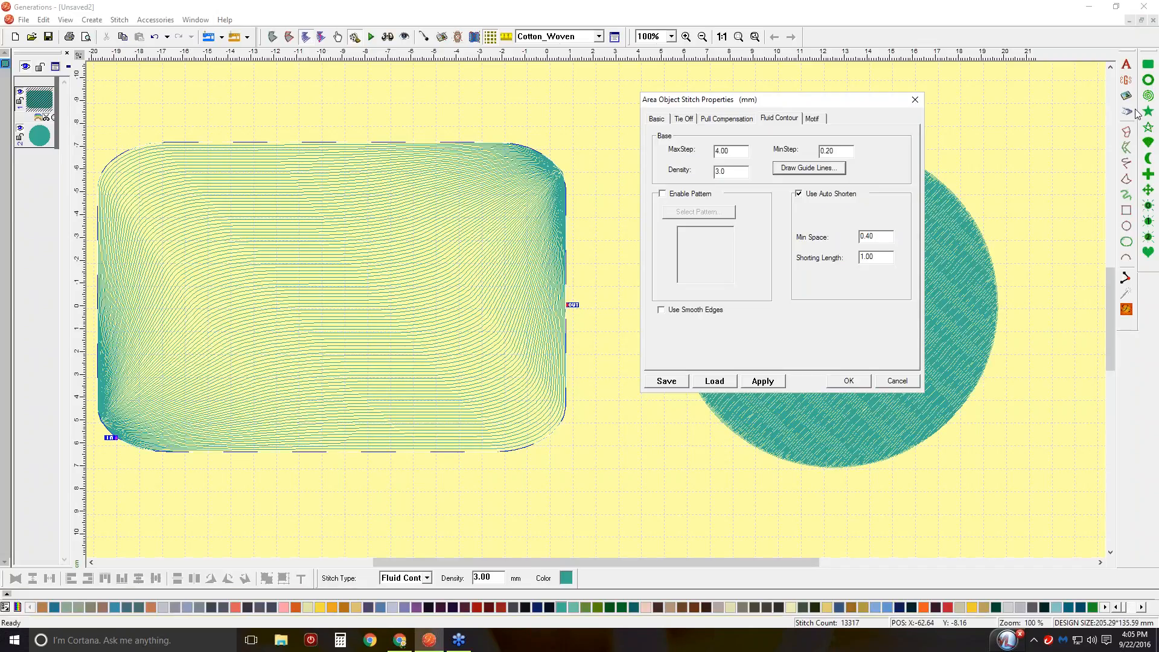
pyautogui.click(762, 381)
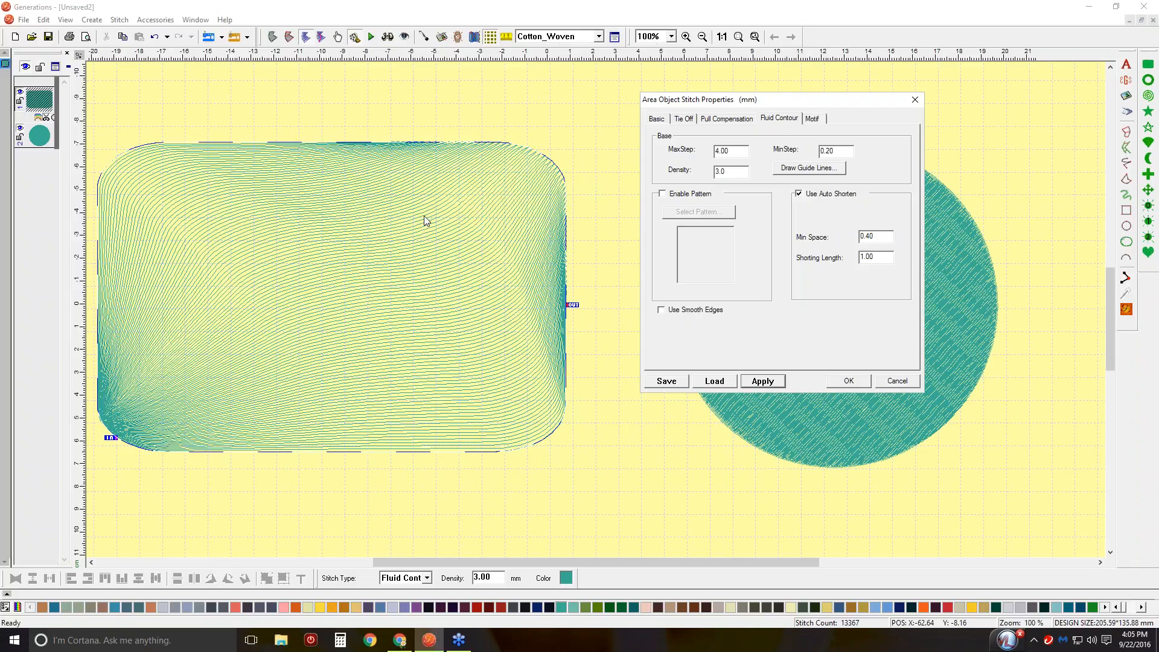
# Step: Try feather stitching on the rectangle with sides A and B enabled and positive values of 15, and apply it
pyautogui.click(664, 120)
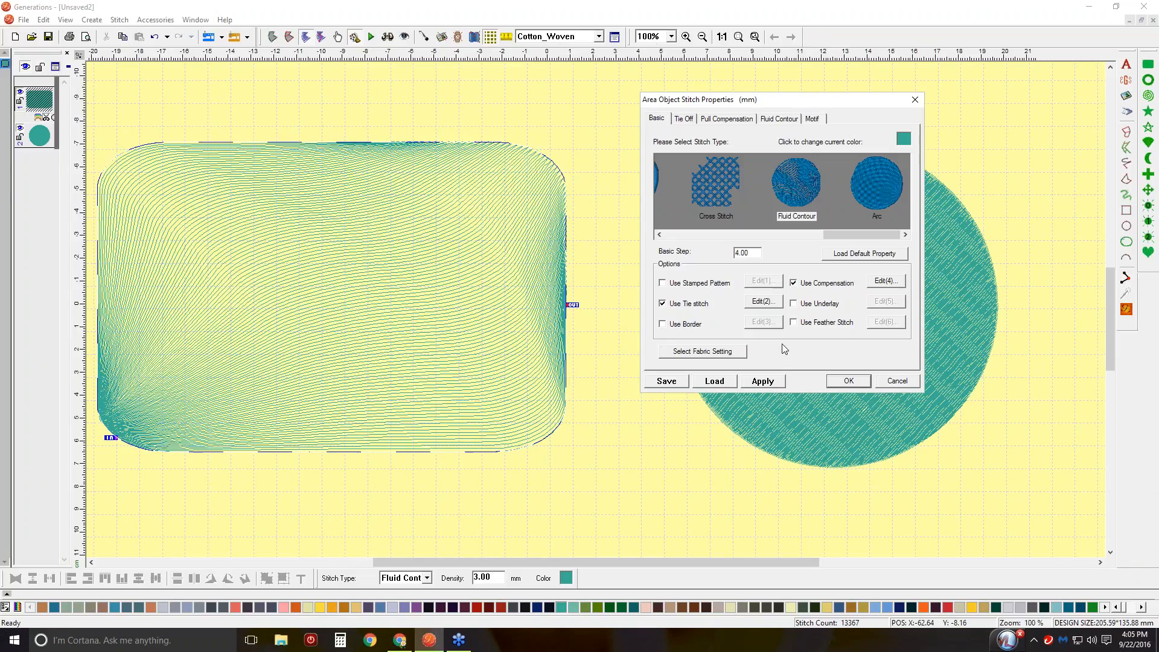
pyautogui.click(898, 327)
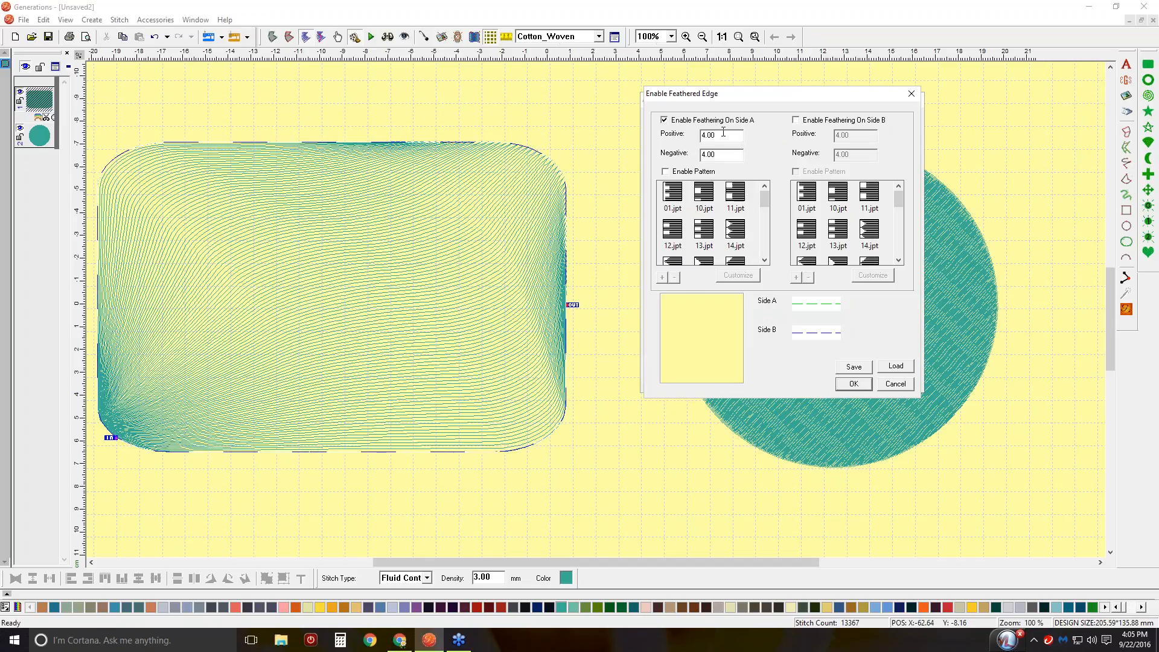
pyautogui.write('15')
pyautogui.click(795, 120)
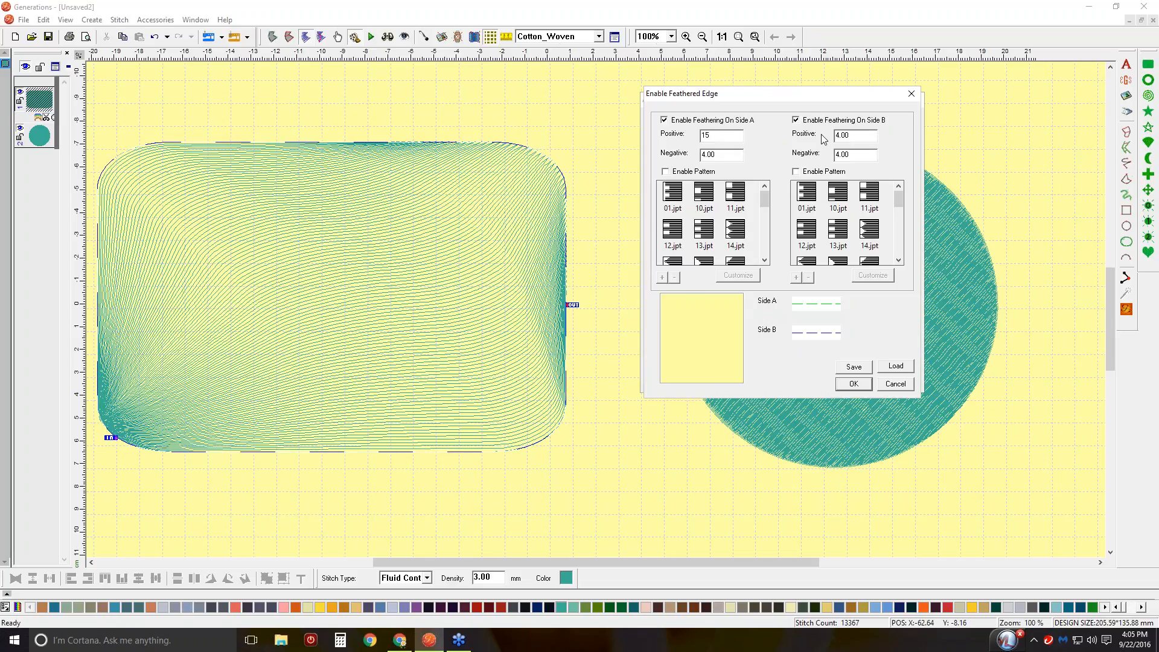
pyautogui.doubleClick(867, 135)
pyautogui.write('15')
pyautogui.click(855, 388)
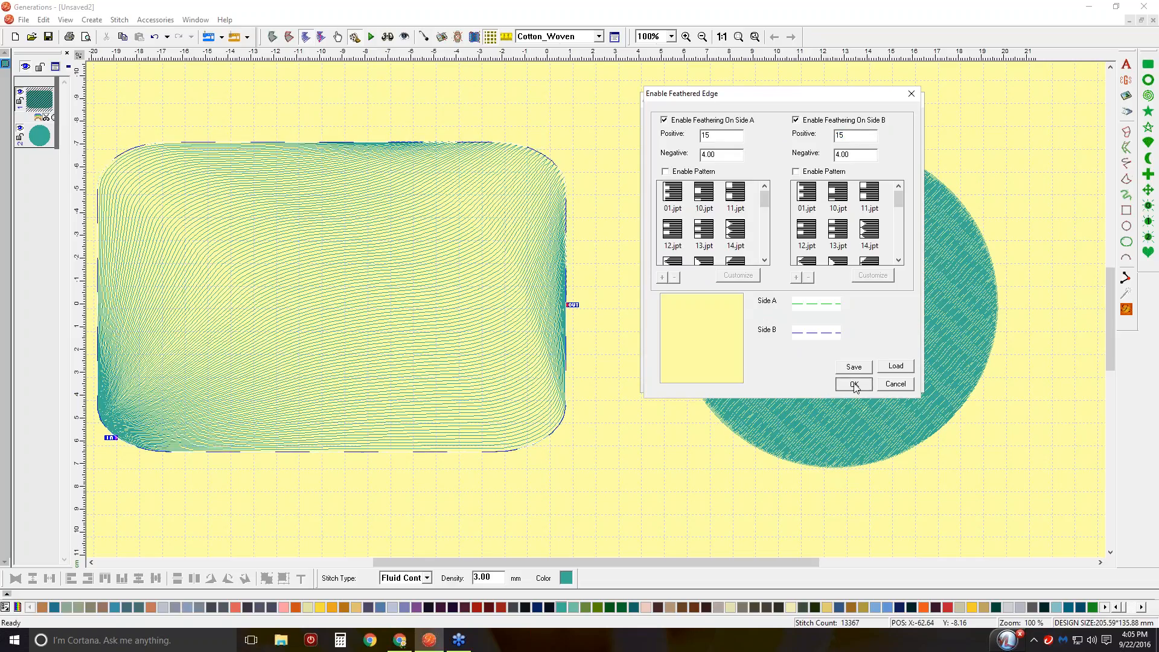
pyautogui.click(765, 383)
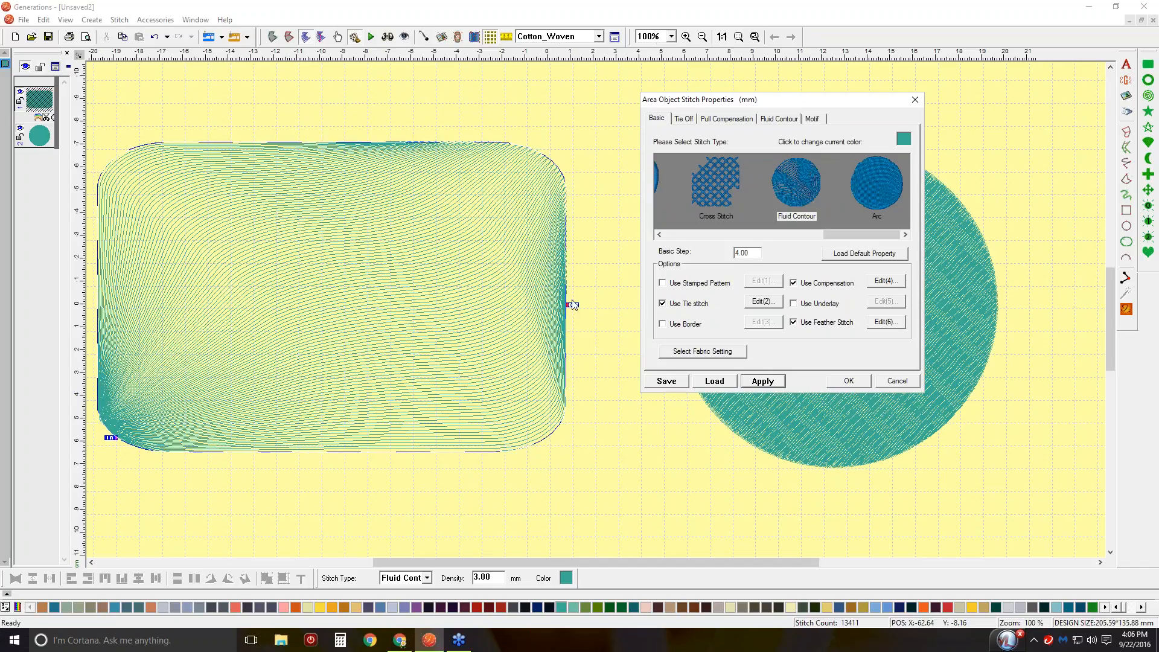
# Step: Remove the two-sided feathering from the rectangle, keeping its tie stitch on, and apply the change
pyautogui.click(662, 303)
pyautogui.click(794, 322)
pyautogui.click(762, 382)
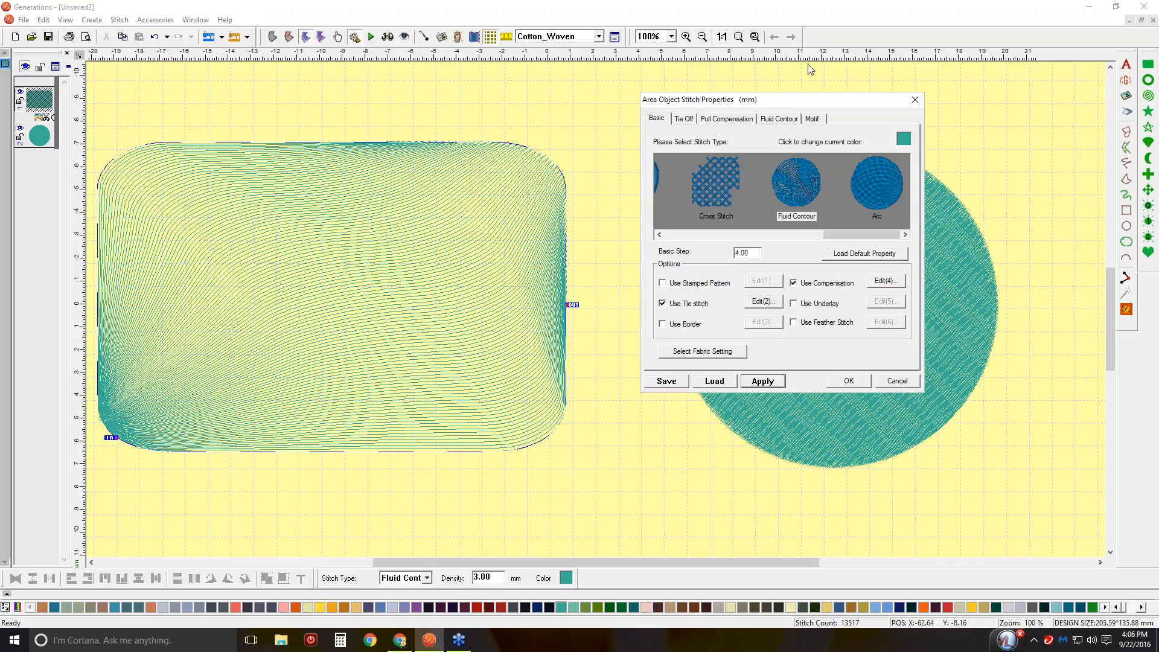
# Step: Open the guide lines of the rectangle's Fluid Contour fill and switch from editing boundary points to drawing free guide curves
pyautogui.click(788, 121)
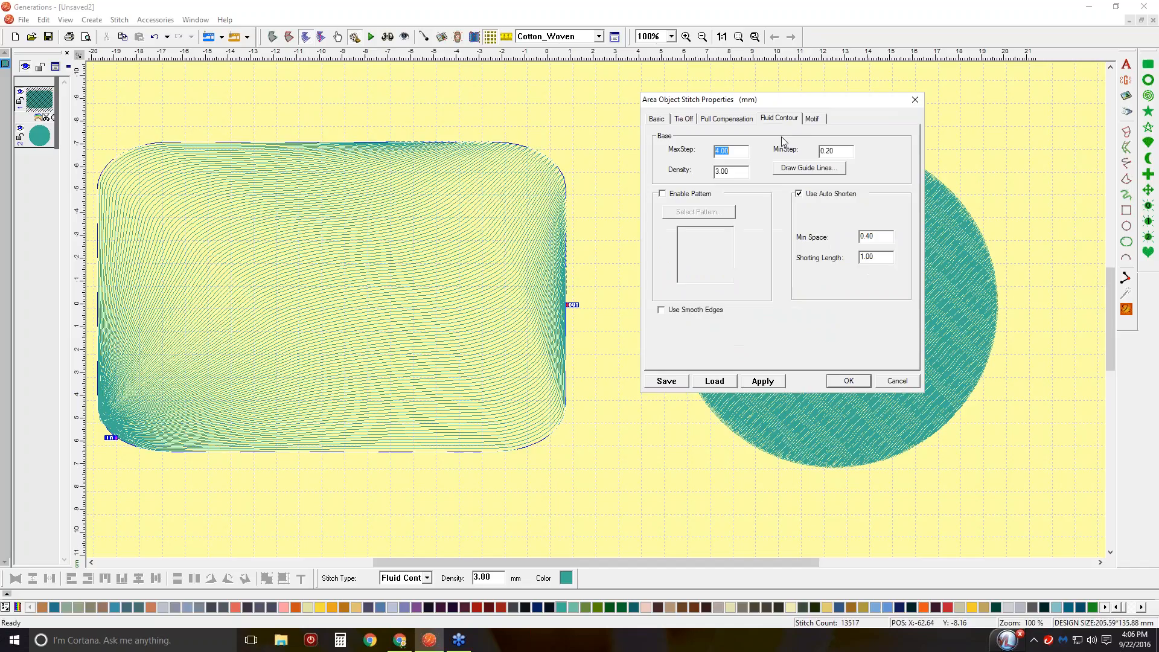
pyautogui.click(803, 172)
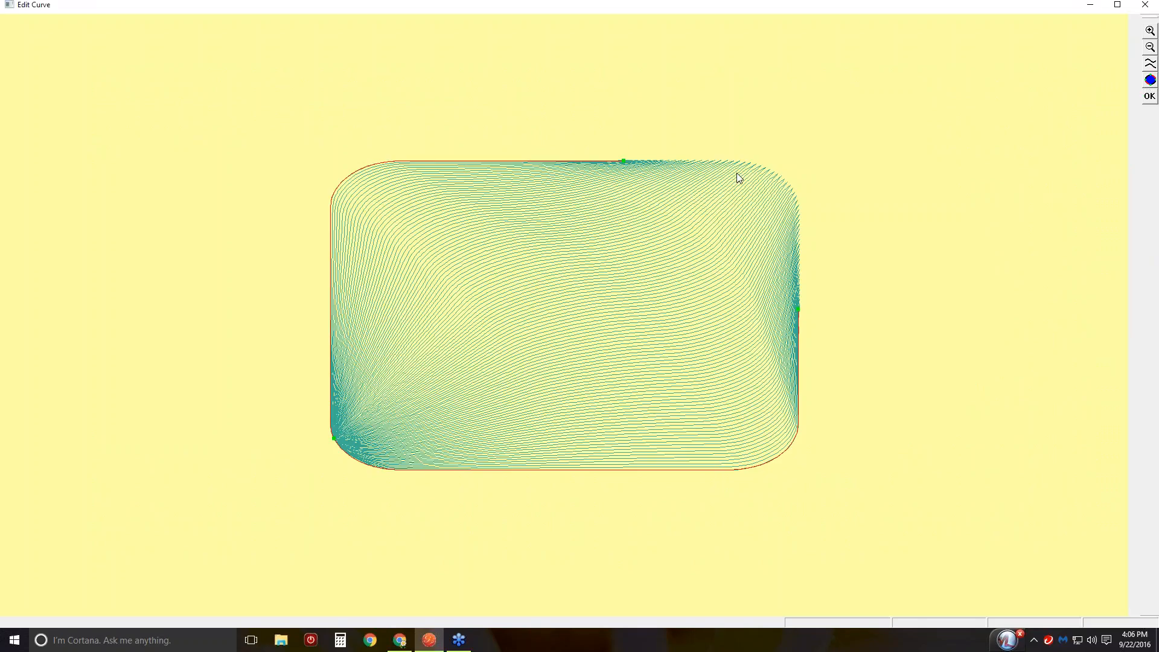
pyautogui.moveTo(629, 158); pyautogui.dragTo(666, 161)
pyautogui.click(1150, 81)
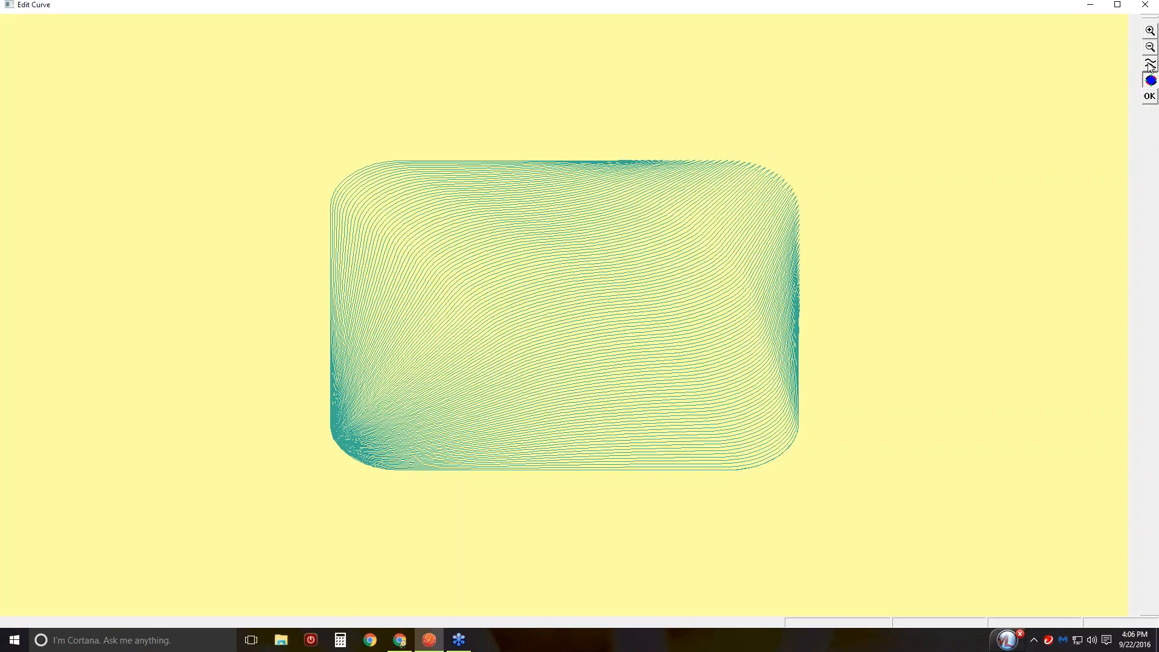
# Step: Draw an angular five-point zigzag guide line diagonally from beyond the upper-right corner to beyond the lower-left corner and apply it
pyautogui.click(1150, 64)
pyautogui.click(845, 152)
pyautogui.click(620, 188)
pyautogui.click(589, 357)
pyautogui.click(418, 314)
pyautogui.click(303, 508)
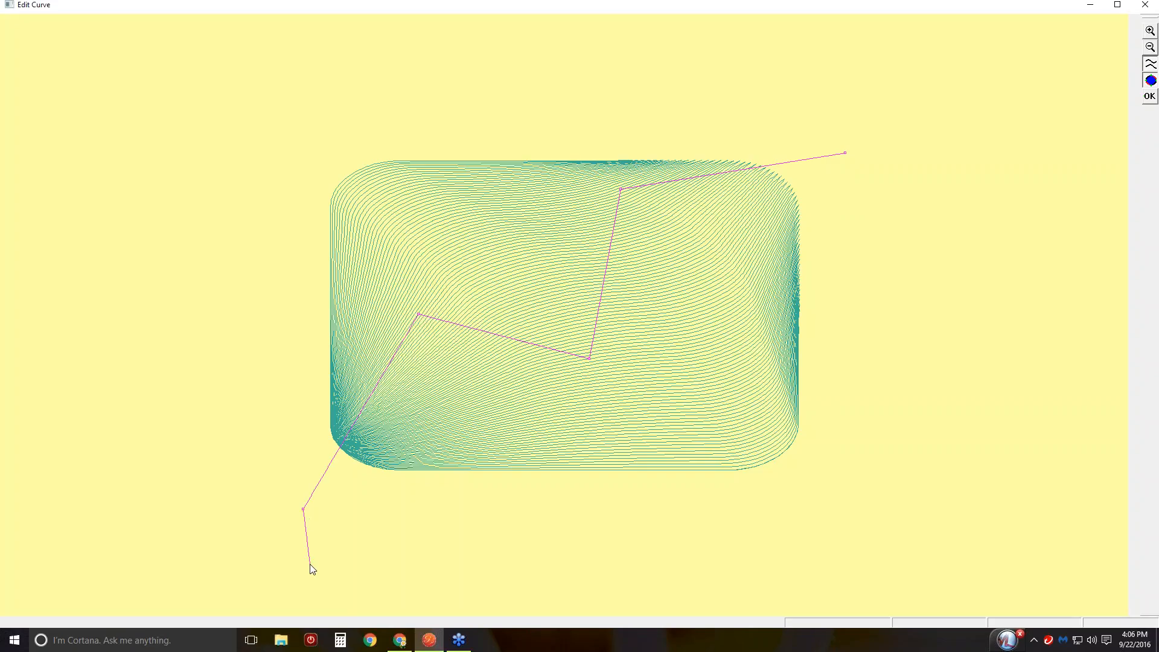
pyautogui.rightClick(309, 564)
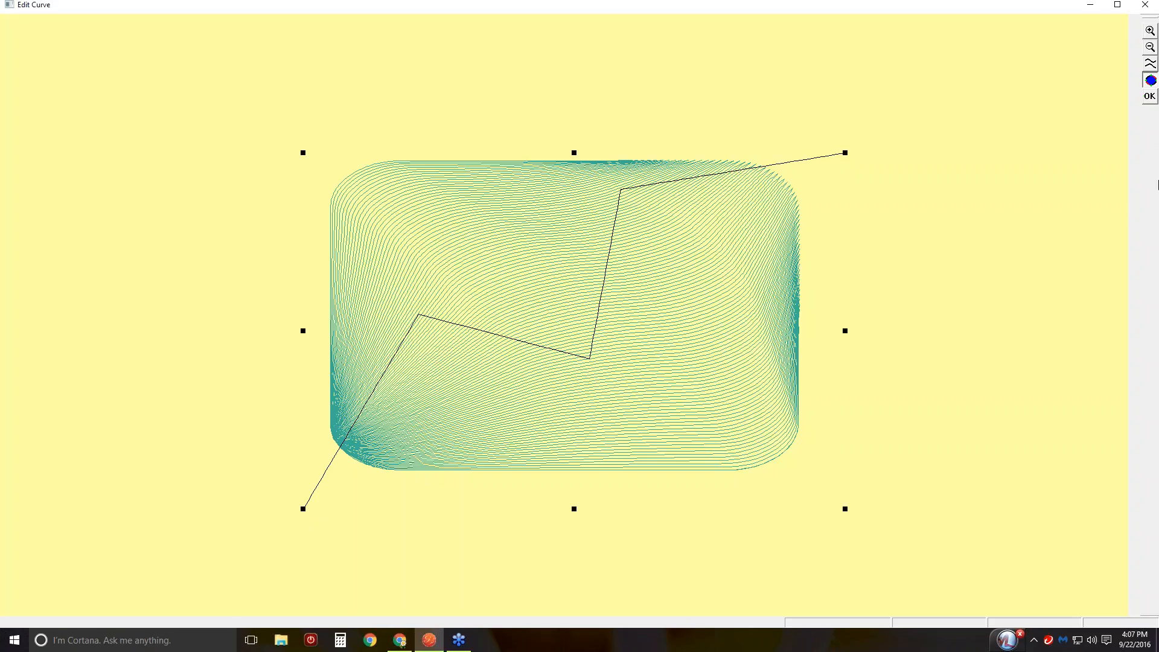
pyautogui.click(1149, 96)
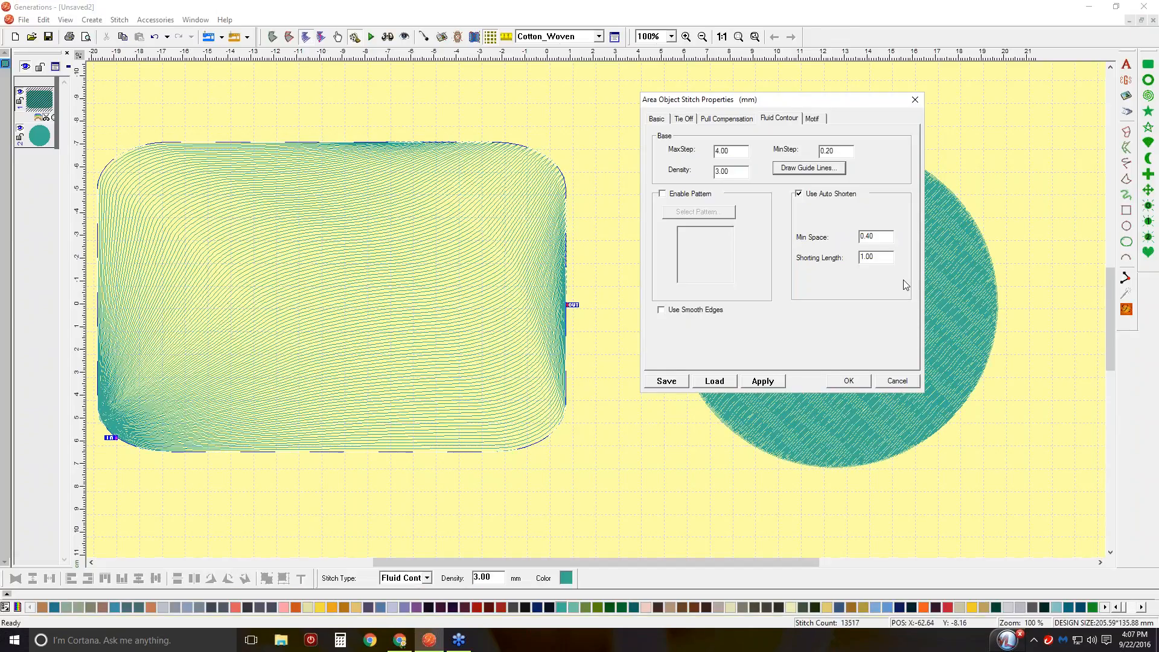
pyautogui.click(762, 381)
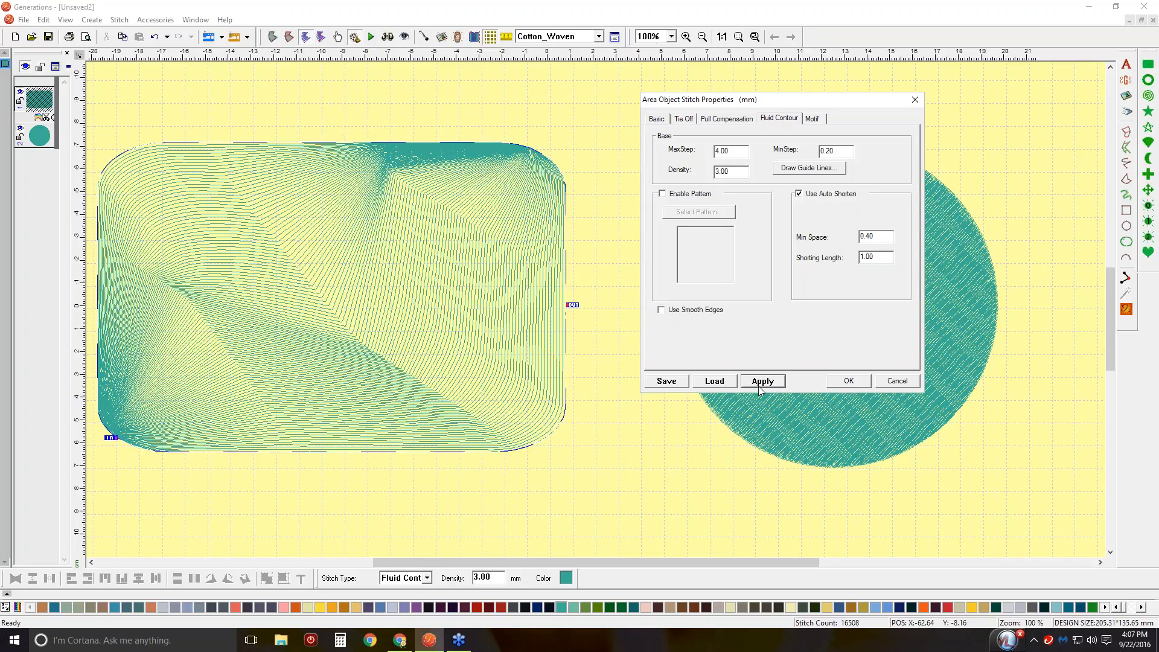
# Step: Try replacing the zigzag guide line with a smooth wave crossing the whole rectangle from right to left
pyautogui.click(809, 167)
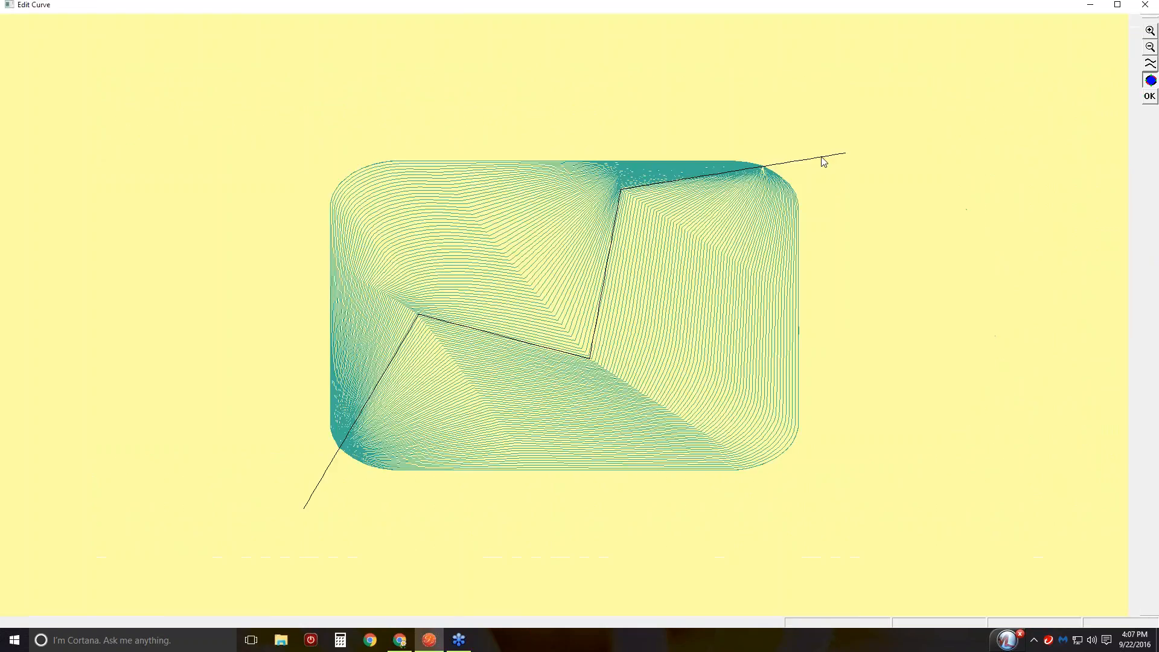
pyautogui.press('Delete')
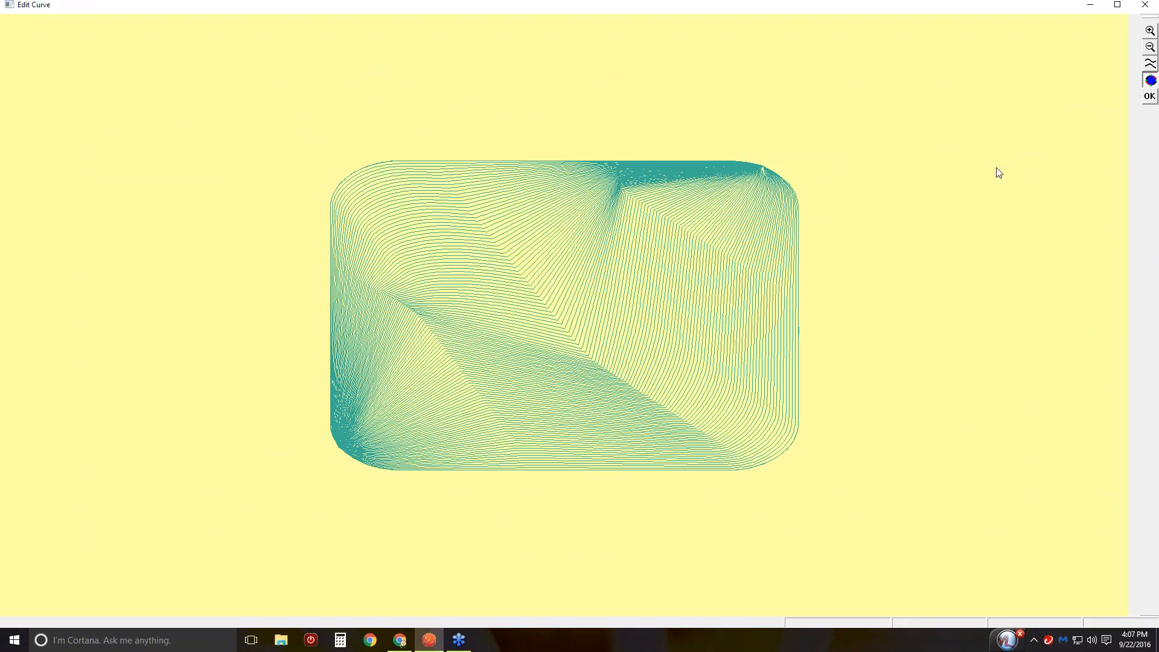
pyautogui.click(1151, 64)
pyautogui.click(865, 328)
pyautogui.click(714, 252)
pyautogui.click(612, 369)
pyautogui.click(466, 278)
pyautogui.click(385, 378)
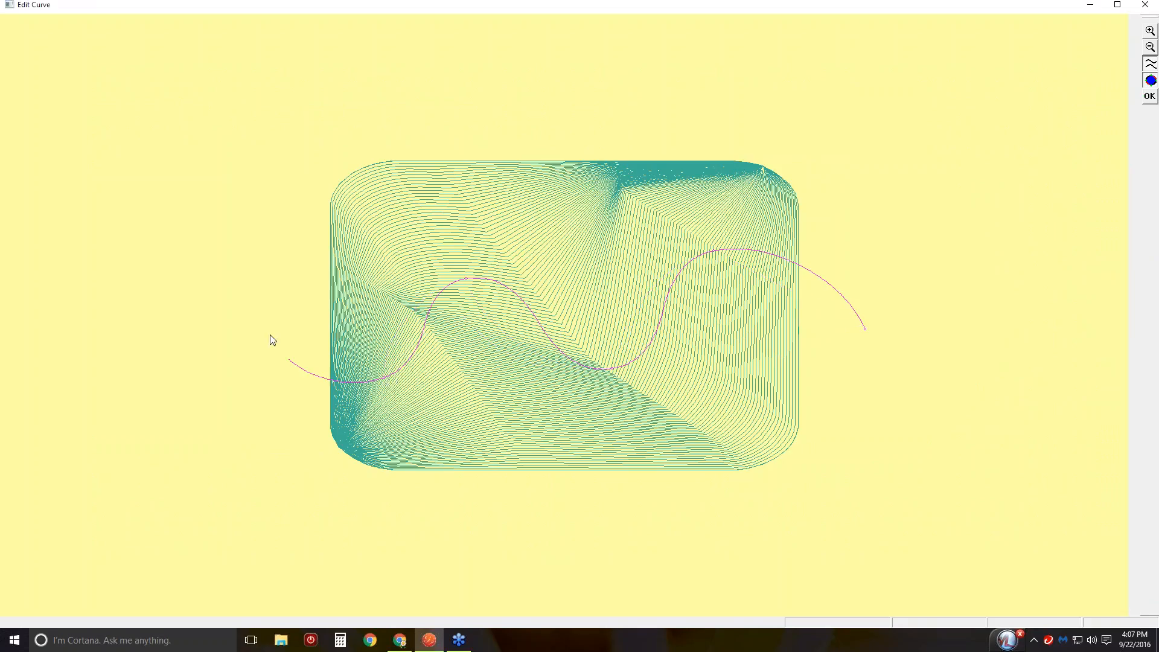
pyautogui.rightClick(254, 298)
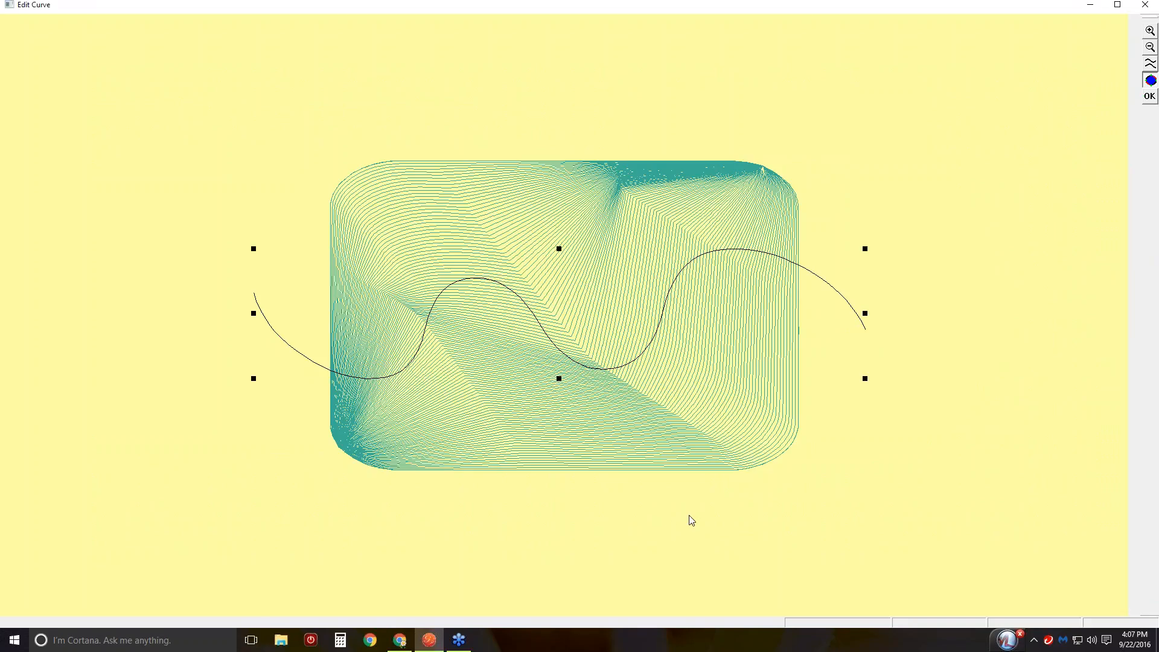
# Step: Try adding curved guide lines across the rectangle's lower-right and upper-left corners, and accept the guide curves
pyautogui.click(1151, 65)
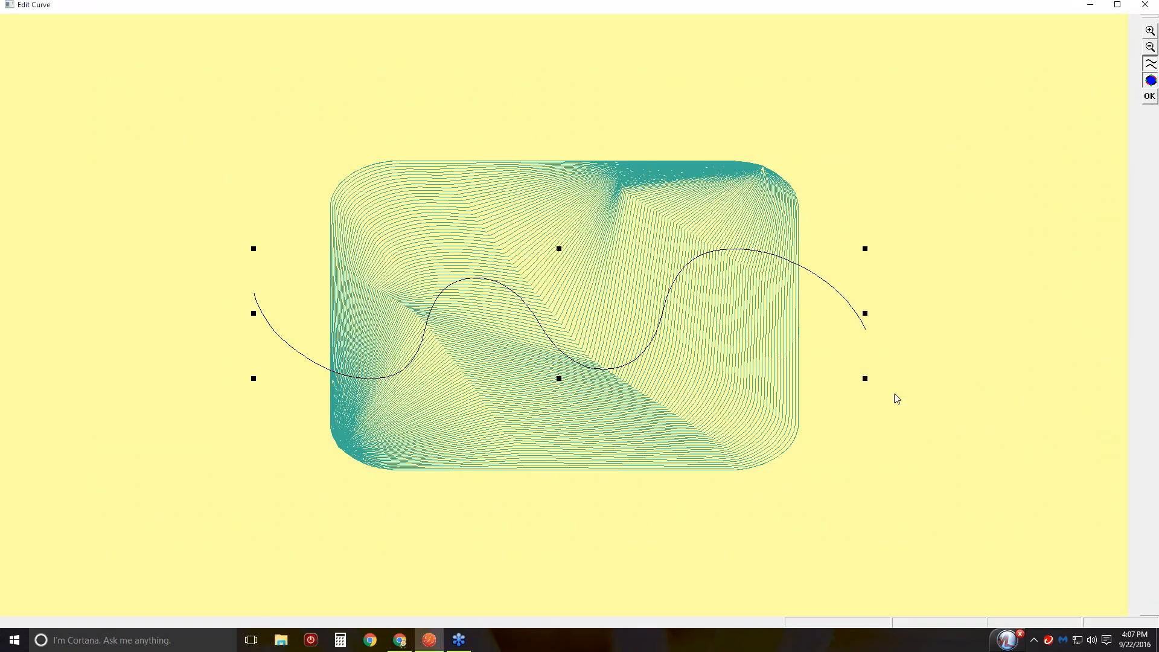
pyautogui.click(648, 498)
pyautogui.click(697, 387)
pyautogui.click(867, 399)
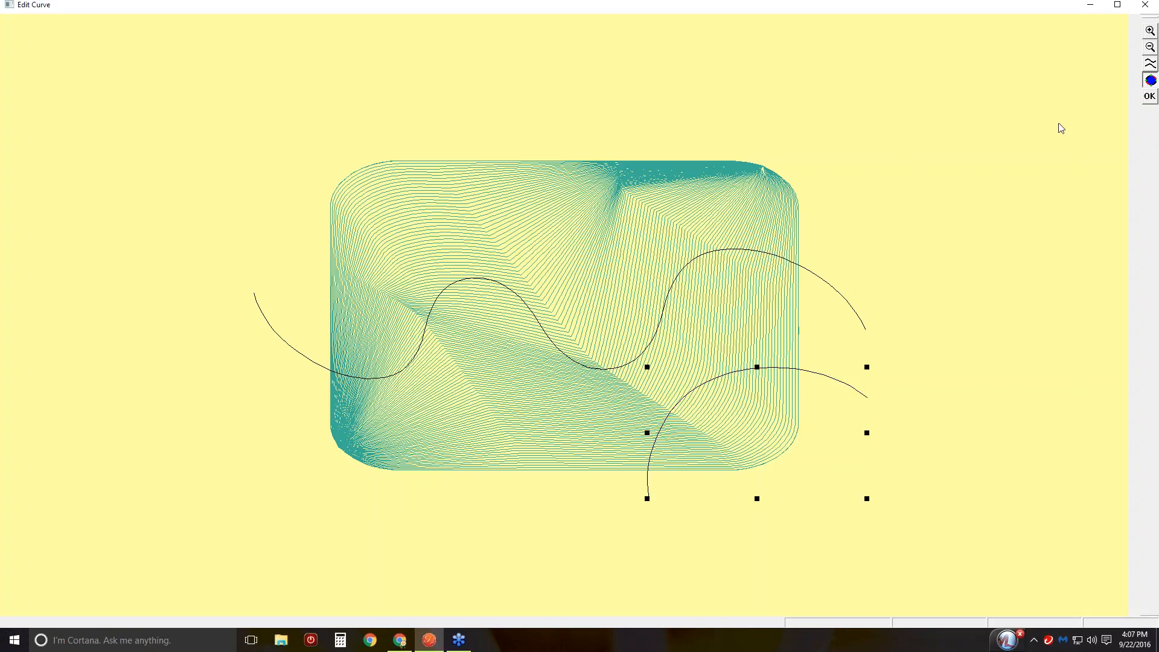
pyautogui.click(1151, 65)
pyautogui.click(487, 139)
pyautogui.click(406, 227)
pyautogui.click(233, 200)
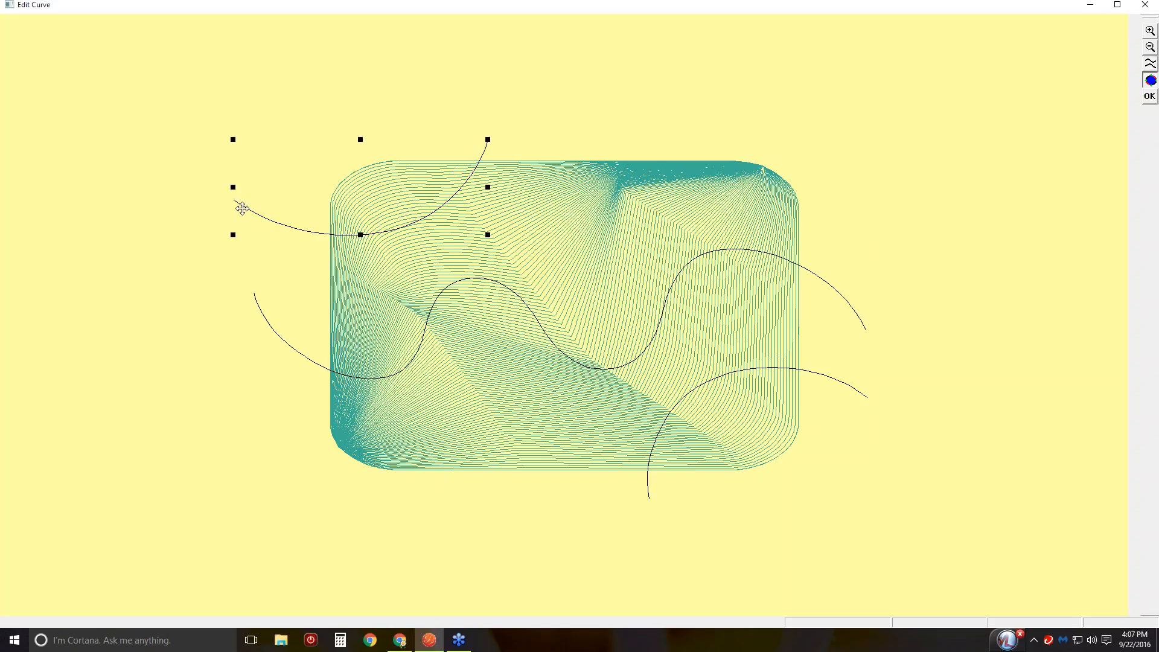
pyautogui.click(1149, 97)
# Step: Delete the zigzag guide line and draw a smooth winding curve from beyond the upper-right corner to beyond the lower-left corner
pyautogui.click(818, 168)
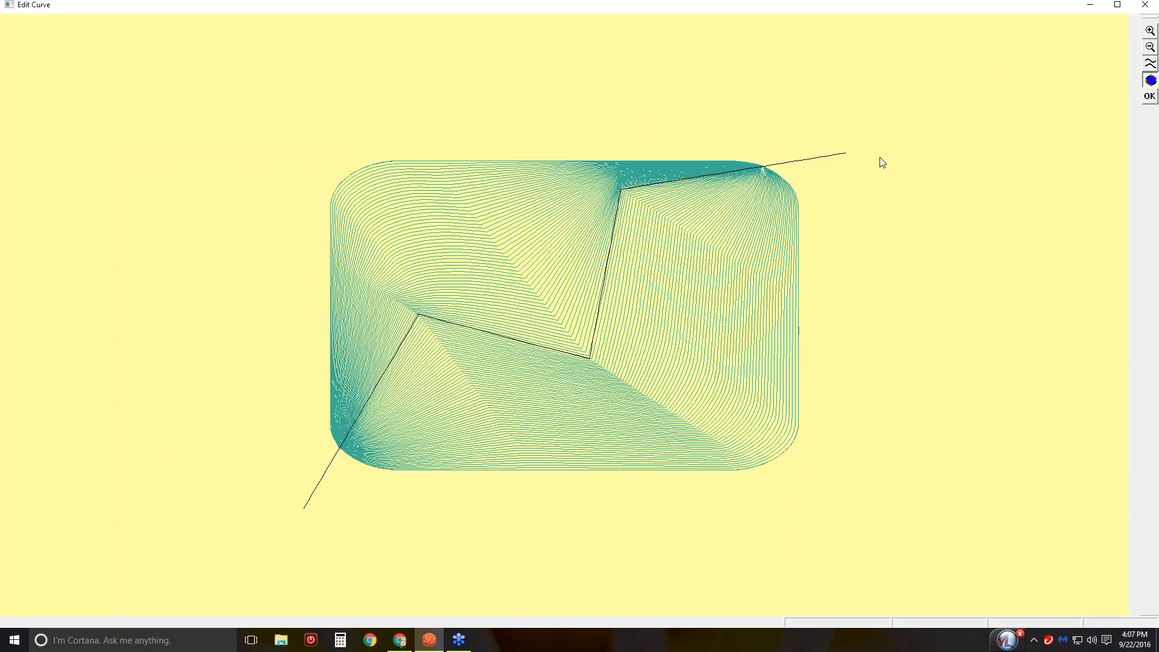
pyautogui.click(834, 155)
pyautogui.press('Delete')
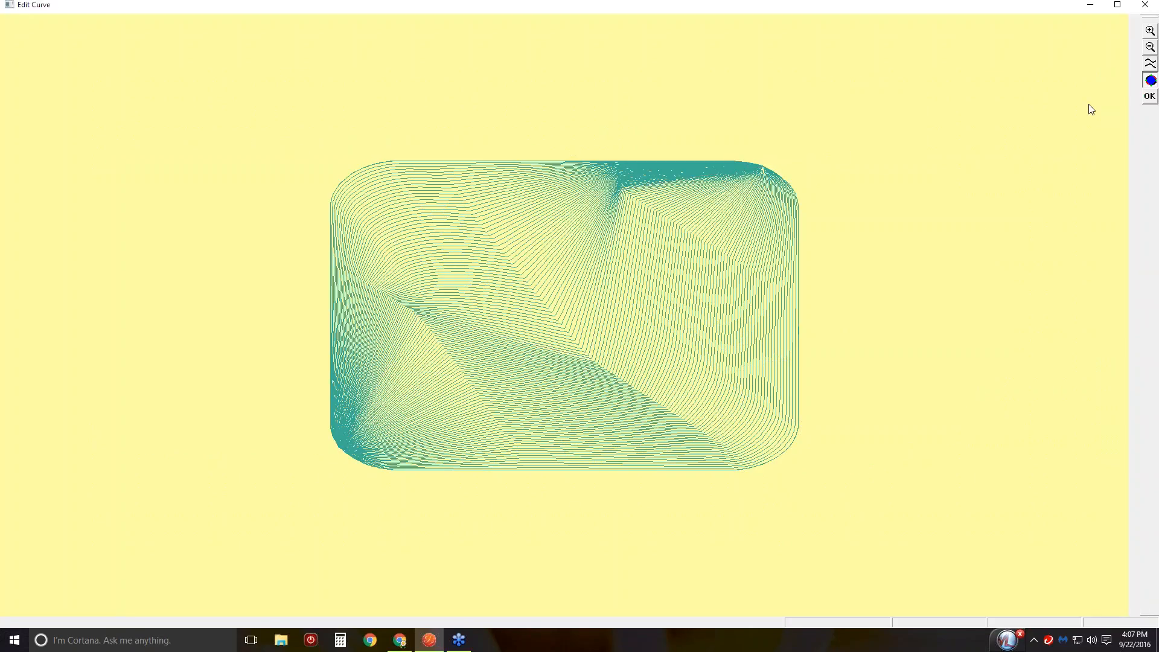
pyautogui.click(1150, 80)
pyautogui.click(839, 154)
pyautogui.click(664, 204)
pyautogui.click(591, 329)
pyautogui.click(459, 294)
pyautogui.doubleClick(308, 506)
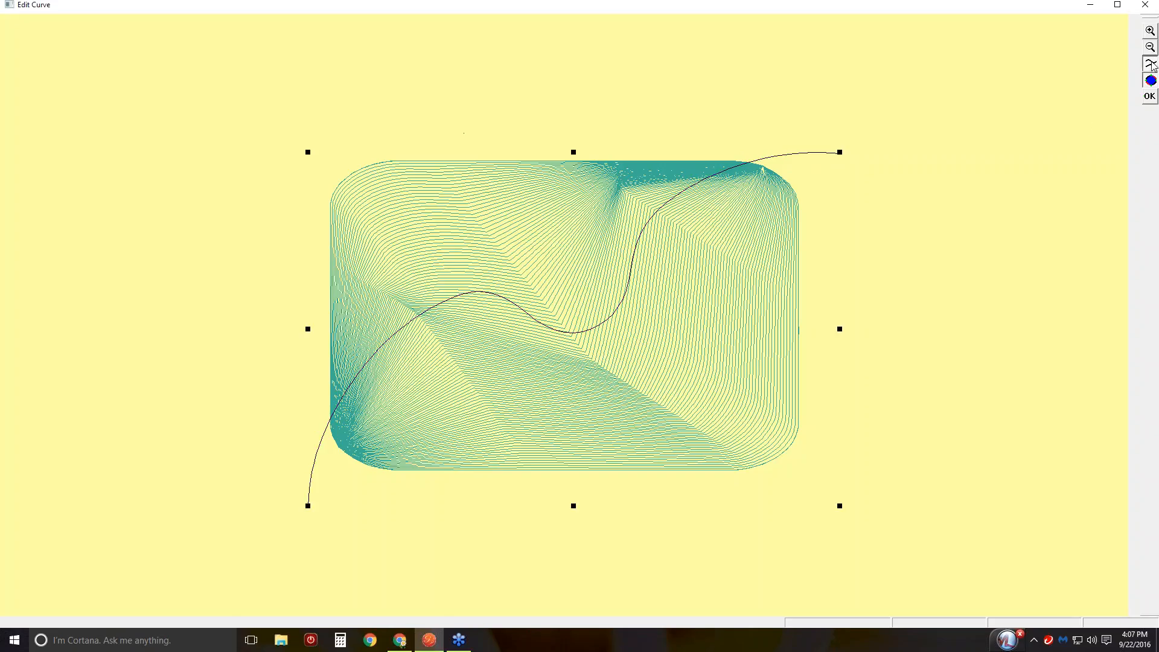
# Step: Add one arc guide line across the upper-left corner and one across the lower-right corner, and apply the new stitch flow
pyautogui.click(442, 109)
pyautogui.click(356, 229)
pyautogui.doubleClick(266, 229)
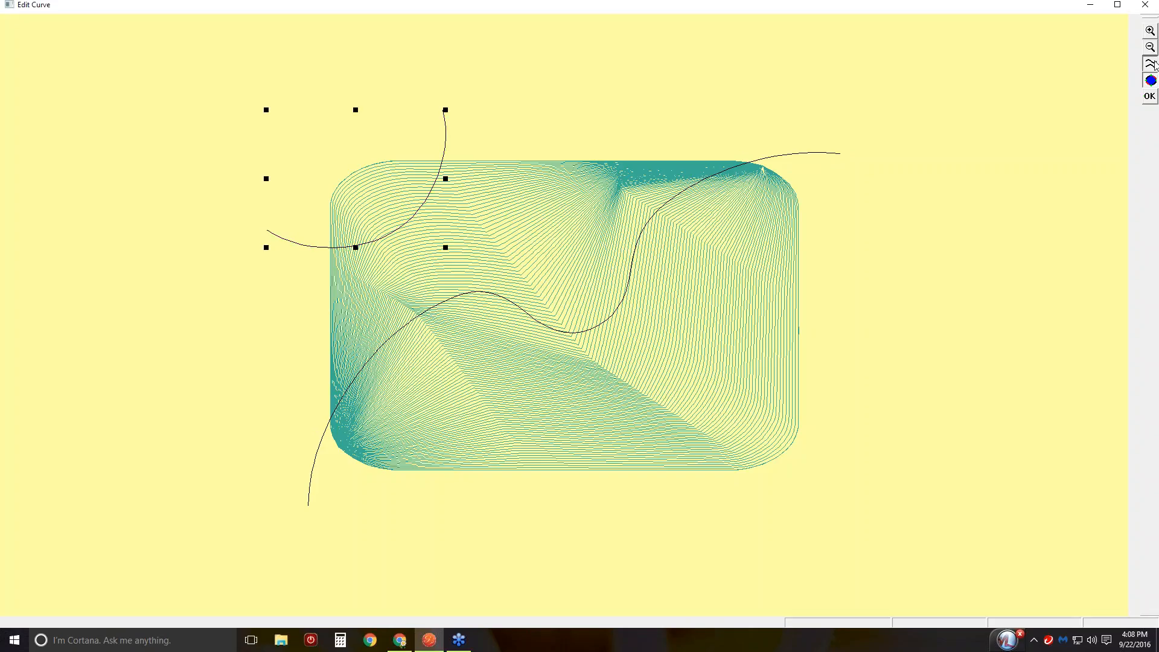
pyautogui.click(843, 357)
pyautogui.click(664, 380)
pyautogui.doubleClick(616, 542)
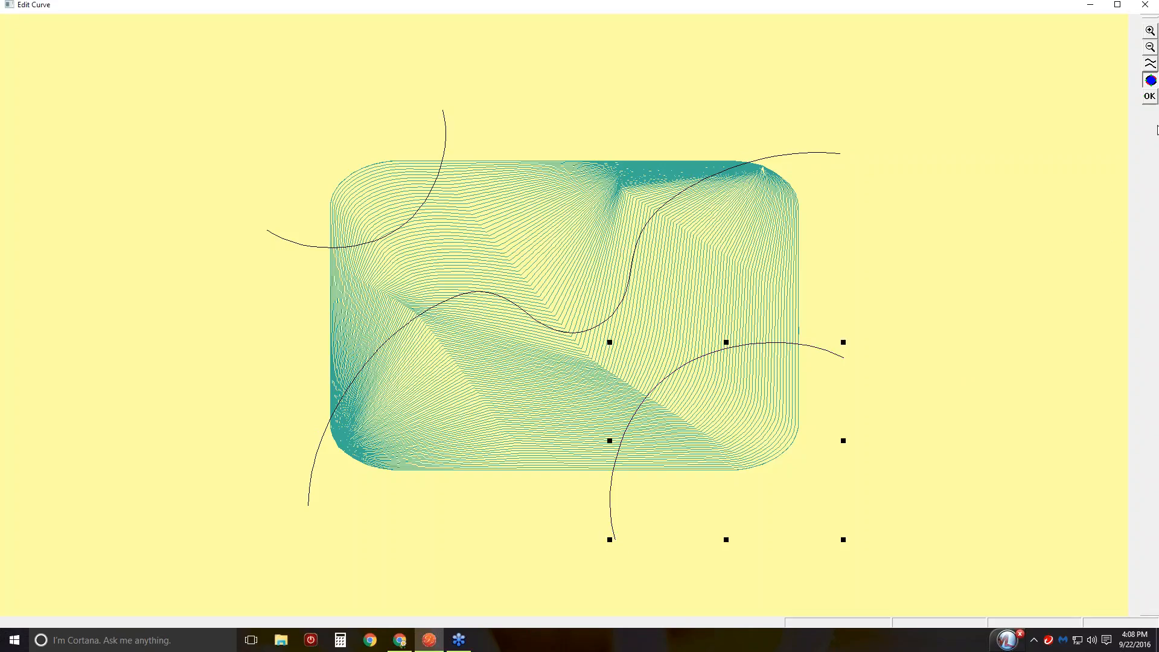
pyautogui.click(1150, 98)
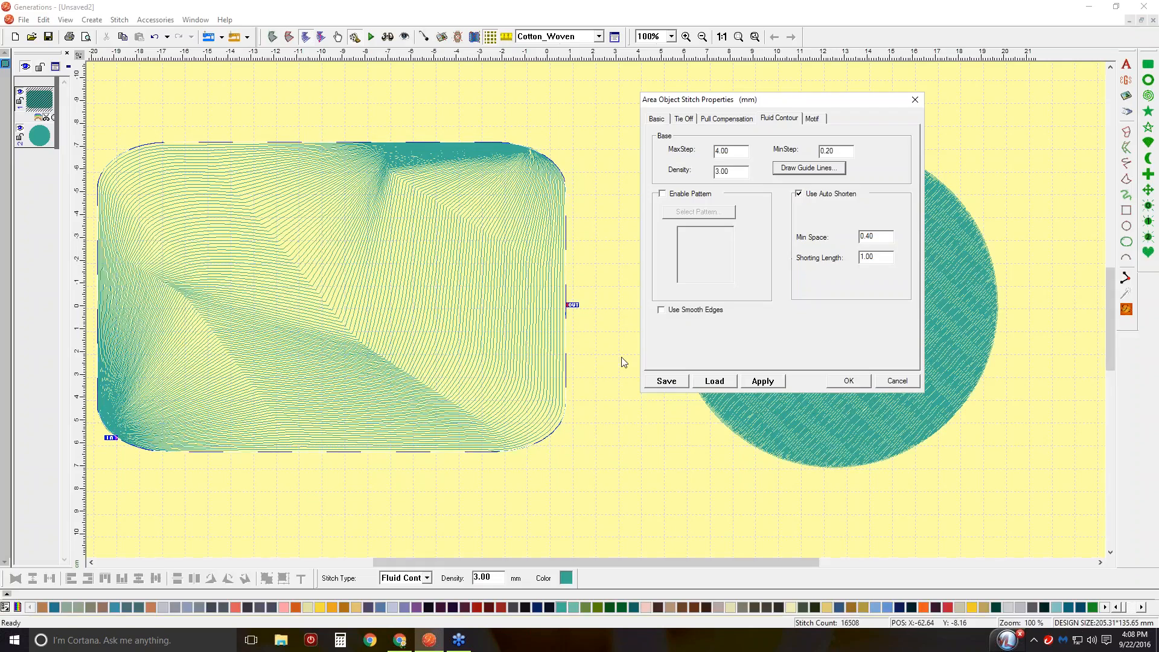
pyautogui.click(763, 381)
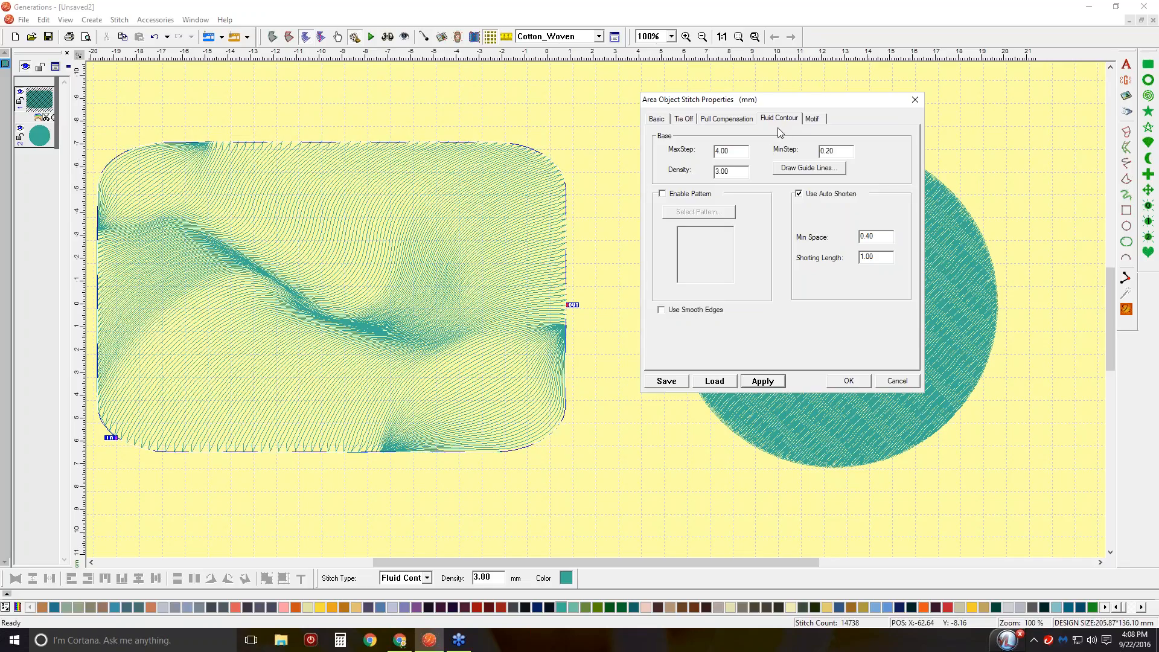
# Step: Enable smooth edges for the Fluid Contour fill, set its density to 1.5 mm, and apply both settings
pyautogui.click(662, 310)
pyautogui.click(760, 382)
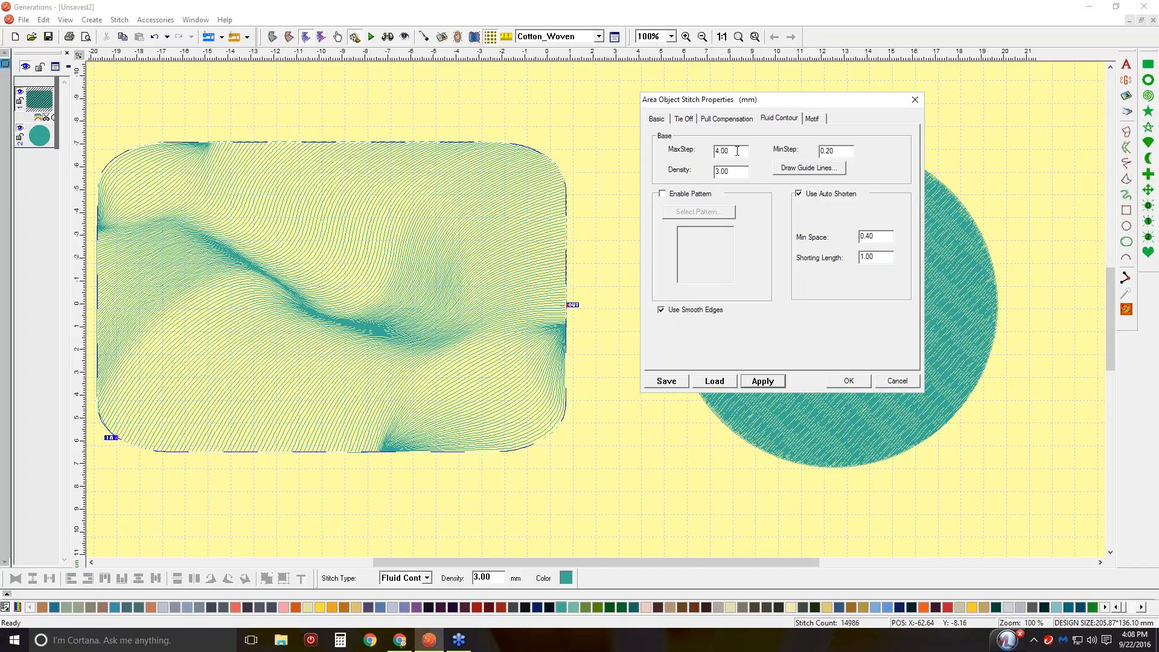
pyautogui.moveTo(732, 172); pyautogui.dragTo(688, 170)
pyautogui.write('1.5')
pyautogui.click(773, 385)
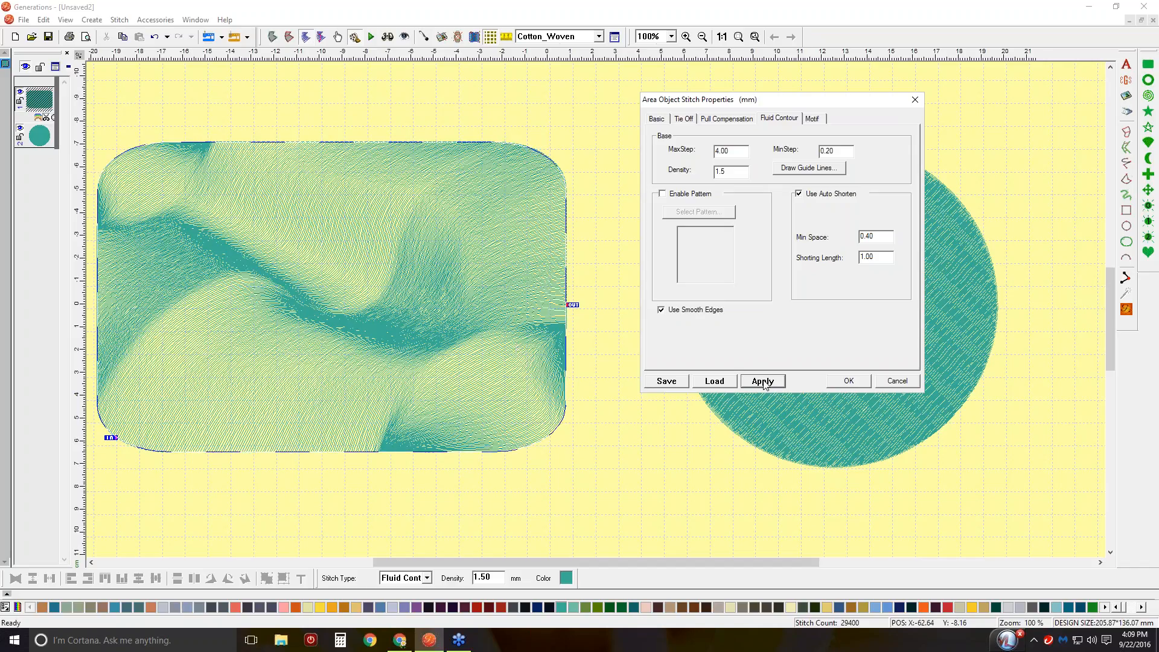
pyautogui.click(849, 381)
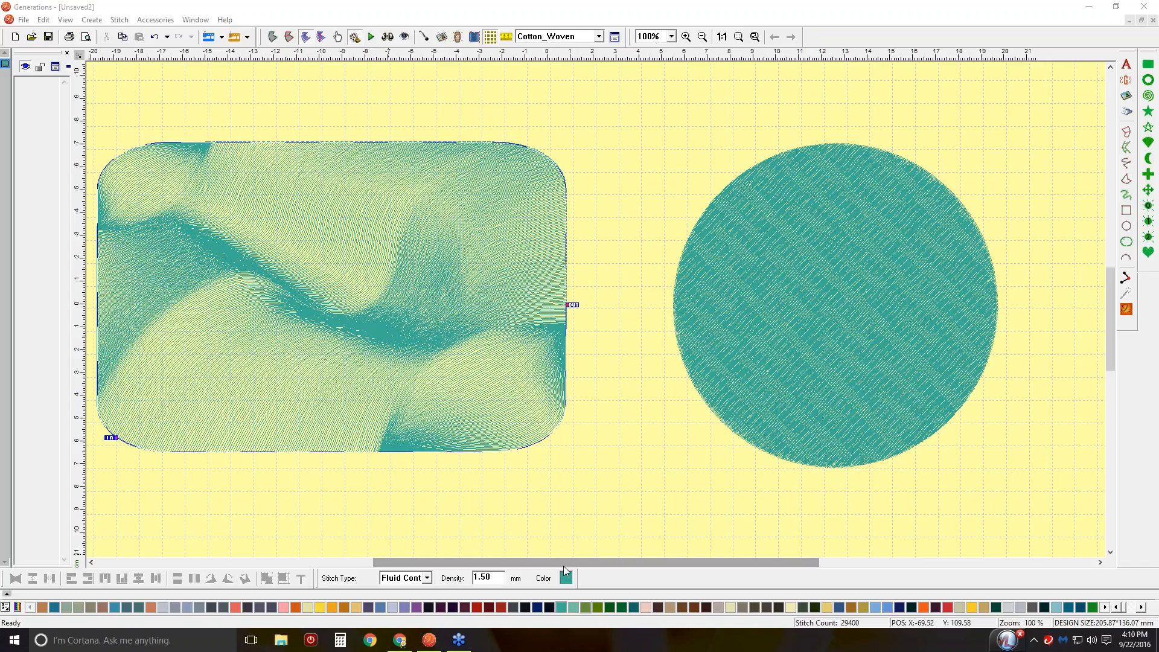
# Step: Enable a stitch pattern for the rectangle's Fluid Contour fill, choose the 1set pattern, and apply it
pyautogui.moveTo(572, 563); pyautogui.dragTo(552, 564)
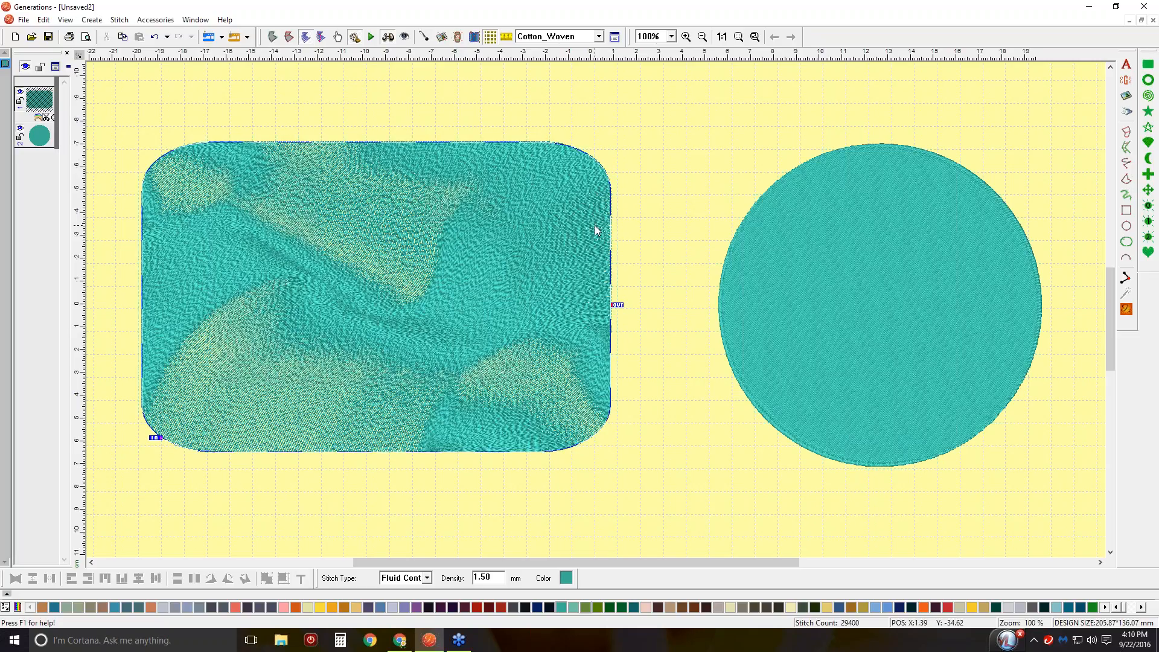
pyautogui.click(614, 37)
pyautogui.moveTo(600, 171); pyautogui.dragTo(837, 102)
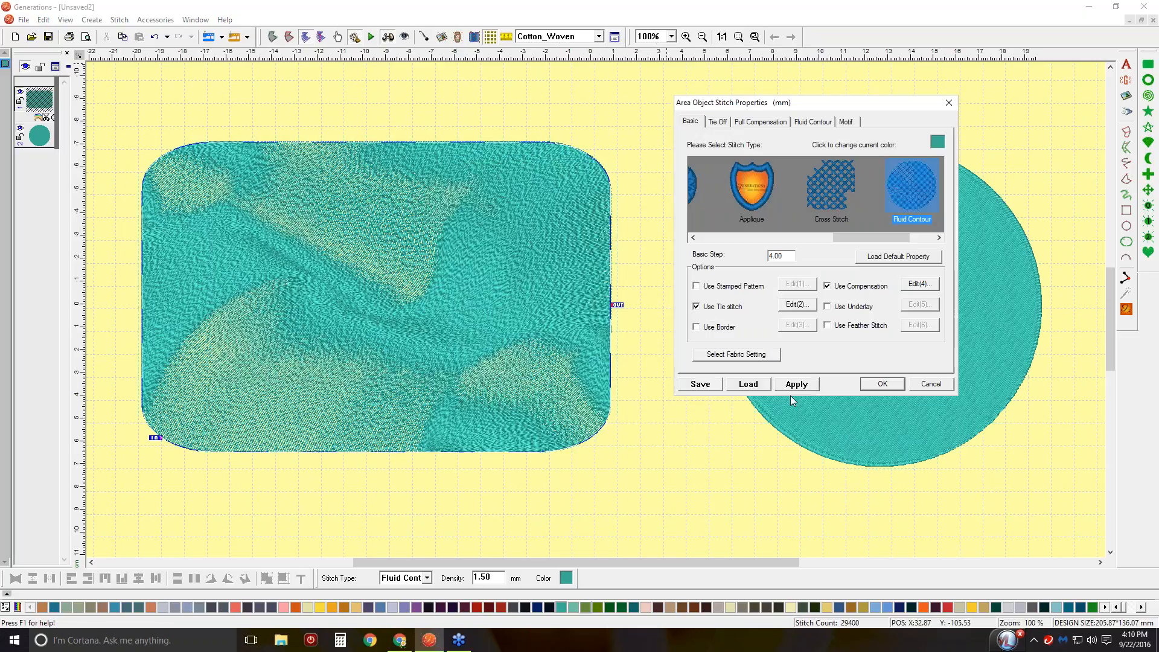
pyautogui.click(814, 121)
pyautogui.click(696, 196)
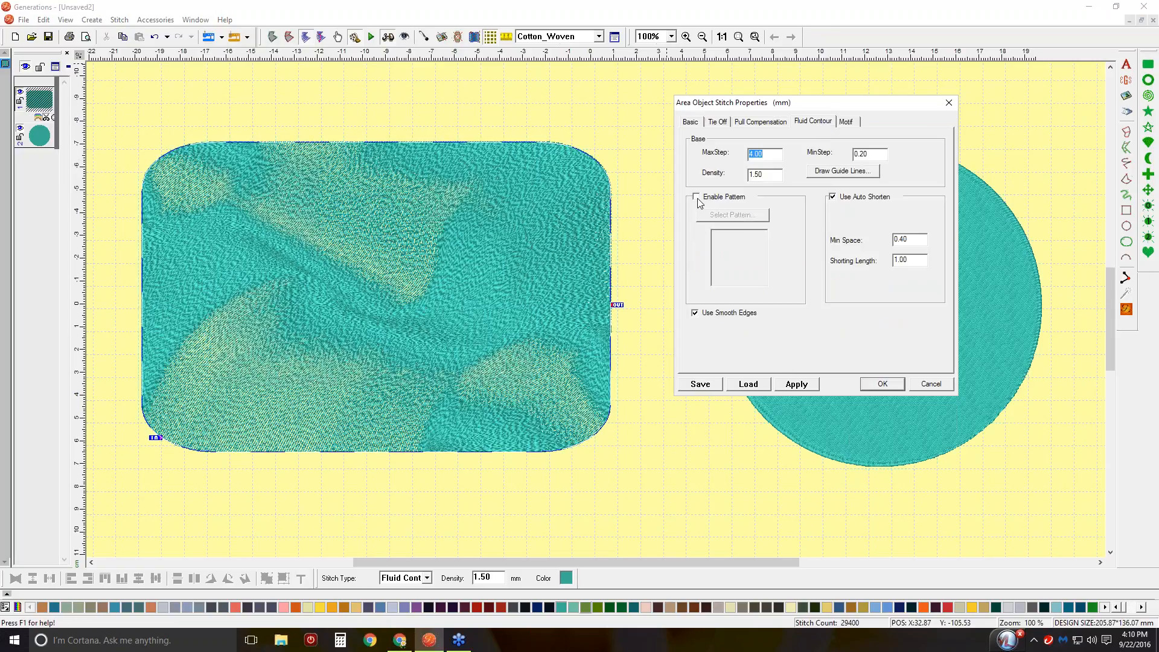
pyautogui.click(732, 215)
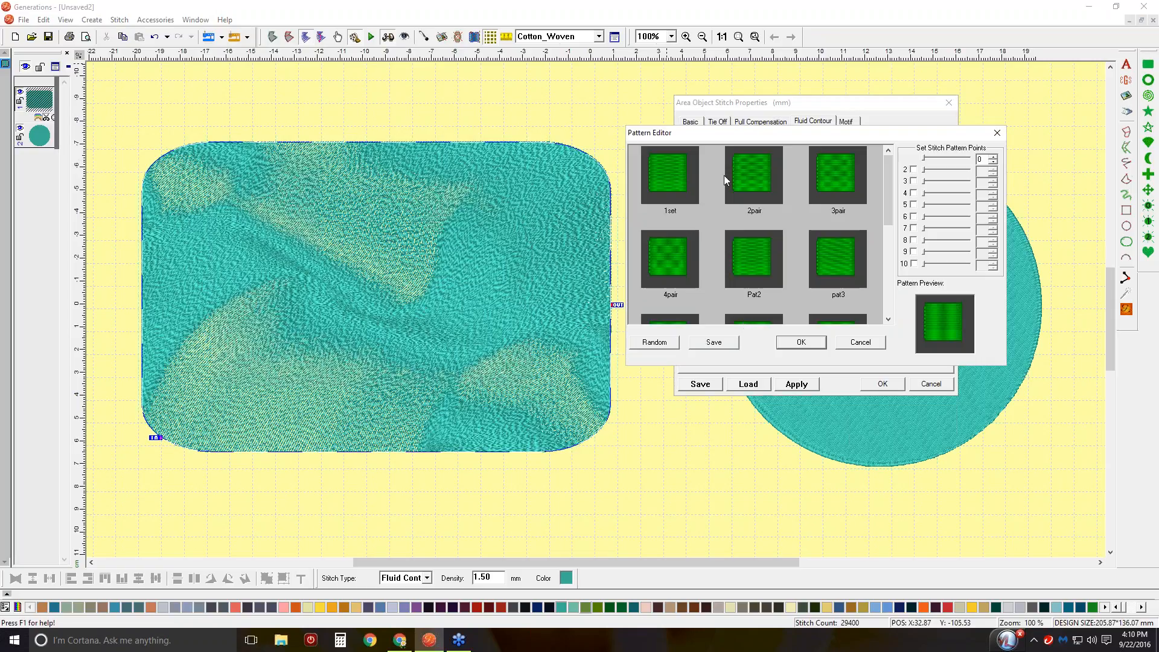
pyautogui.click(668, 172)
pyautogui.click(800, 342)
pyautogui.click(797, 384)
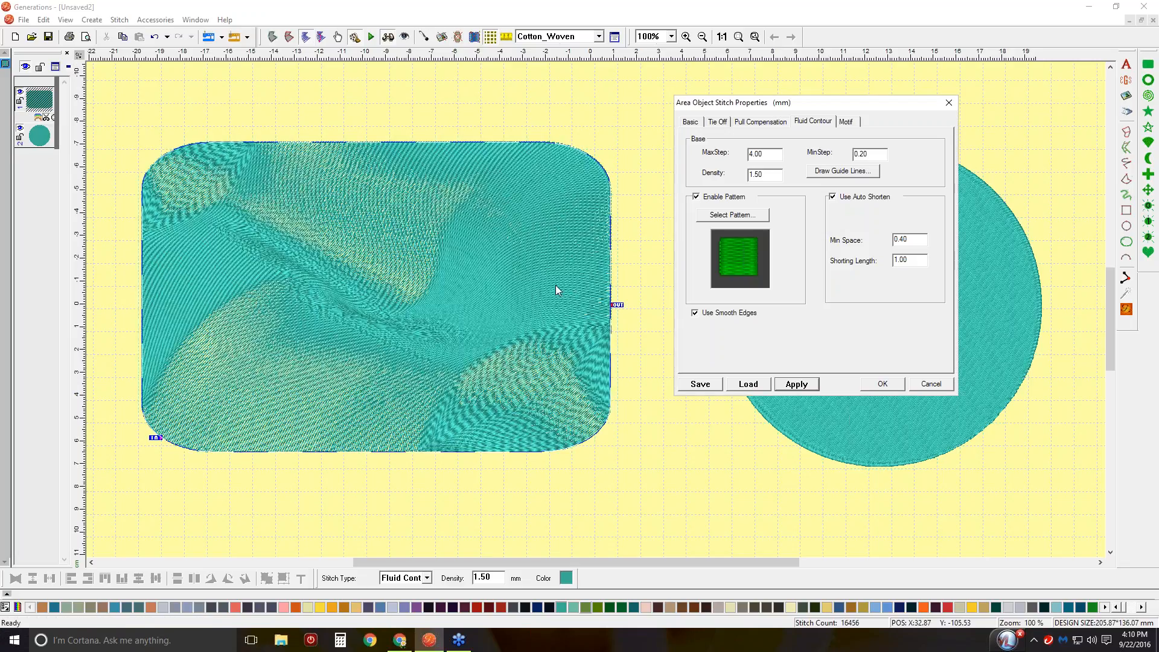
# Step: Change the fill's stitch pattern to 3pair, apply it, and accept the stitch properties
pyautogui.click(742, 216)
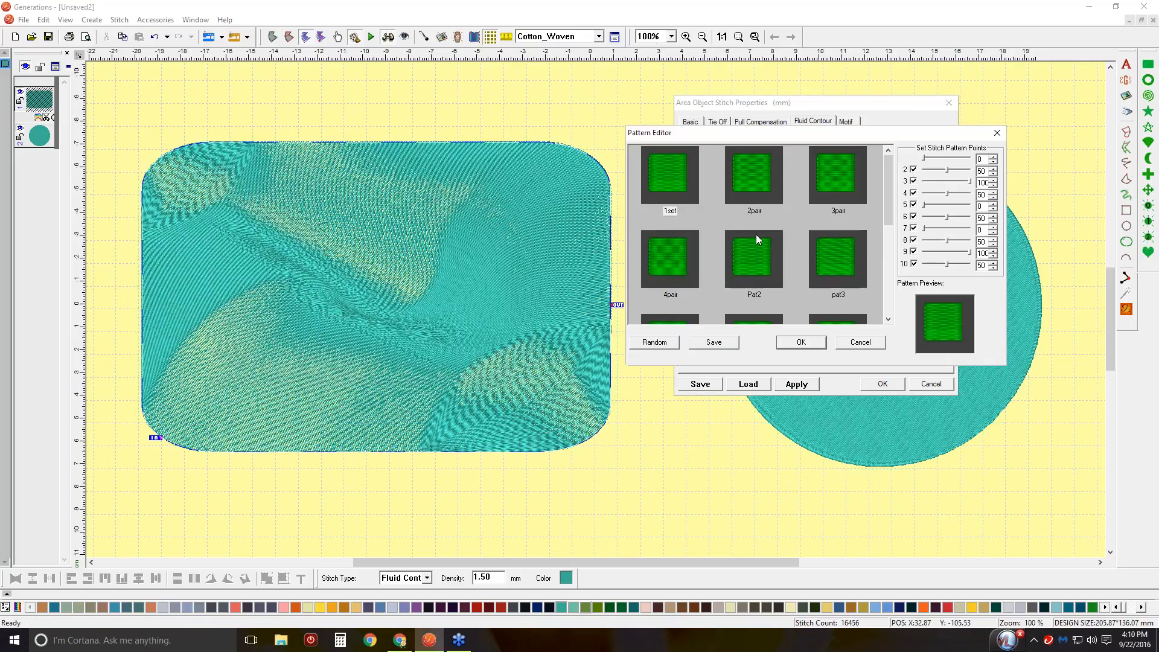
pyautogui.click(850, 182)
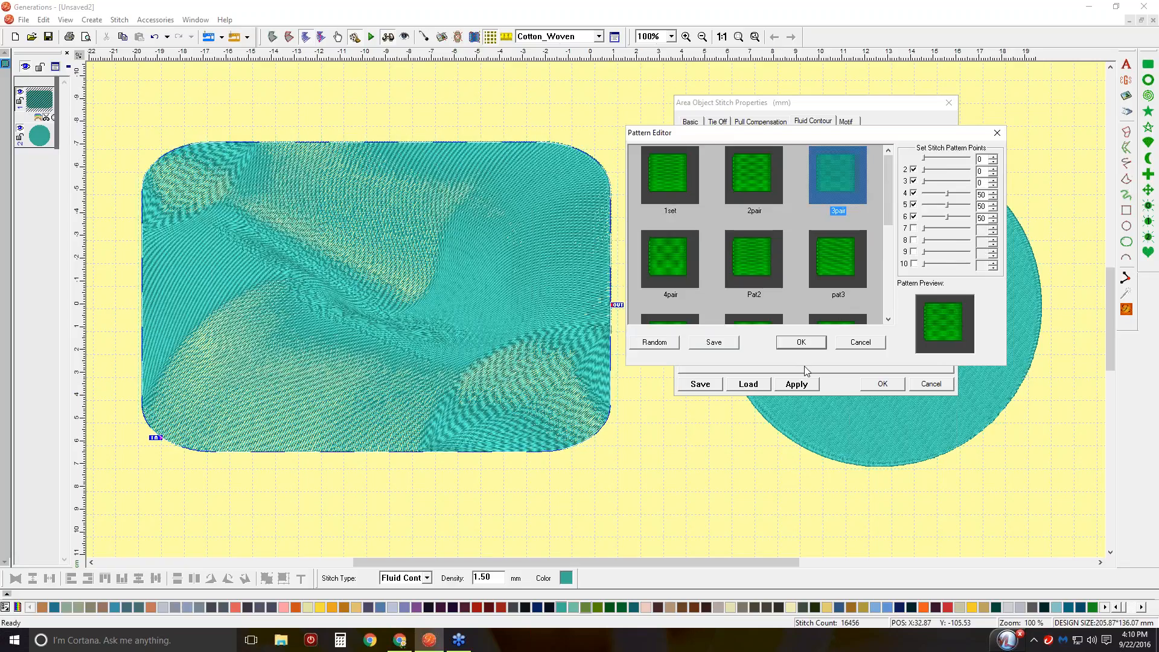
pyautogui.click(801, 342)
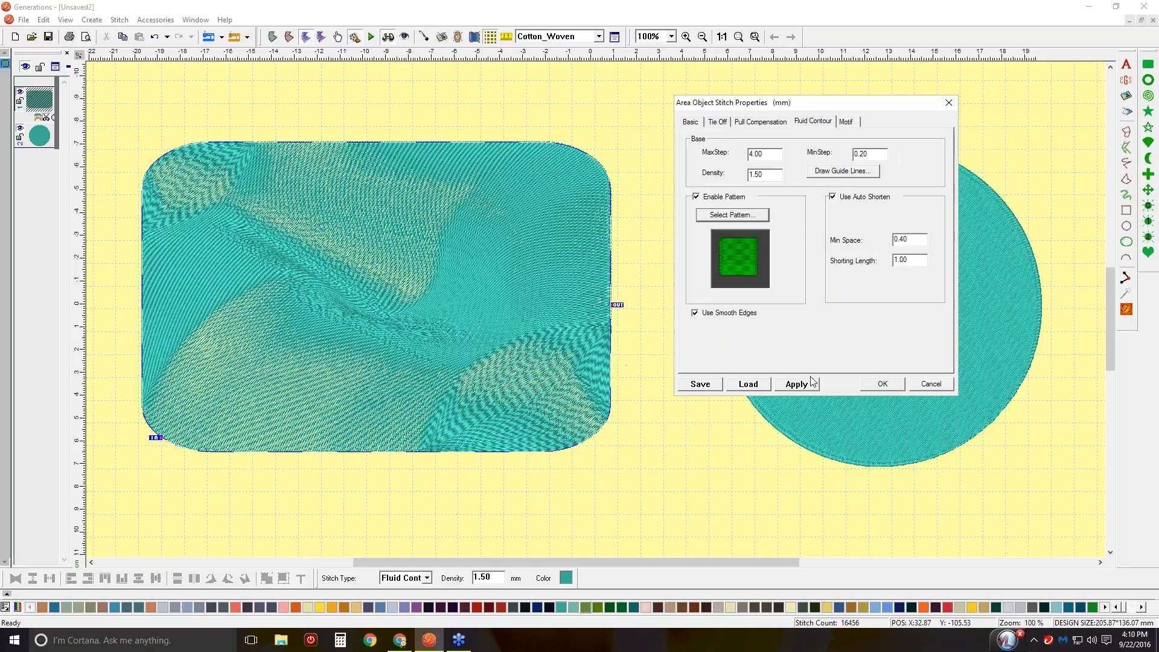
pyautogui.click(798, 384)
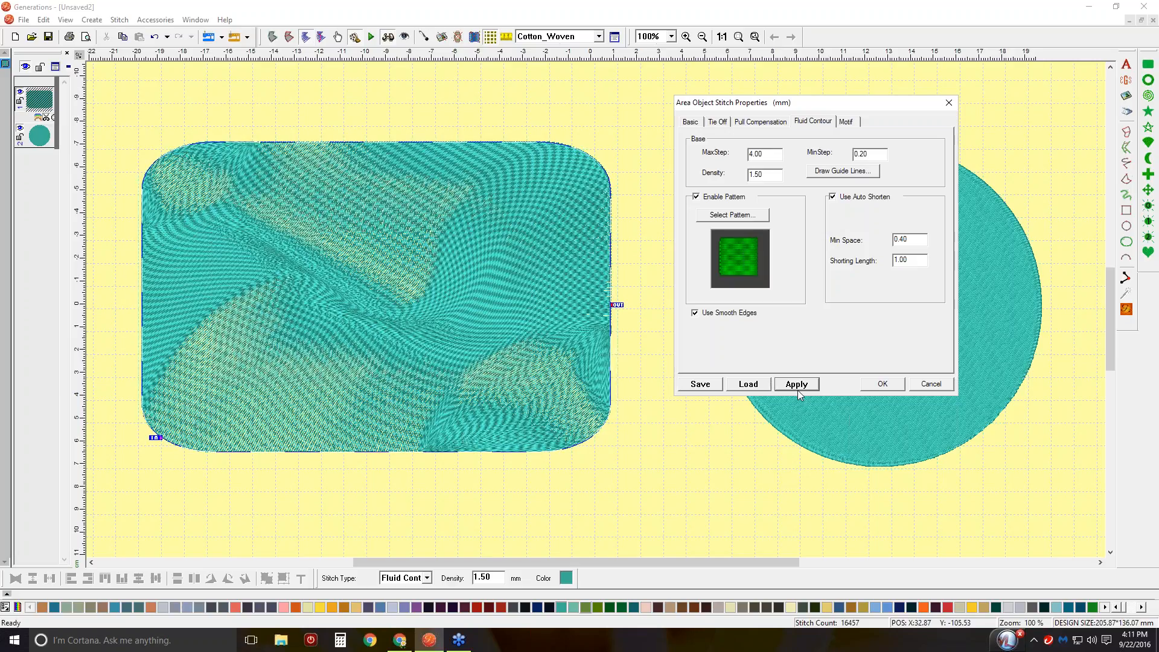
pyautogui.click(883, 384)
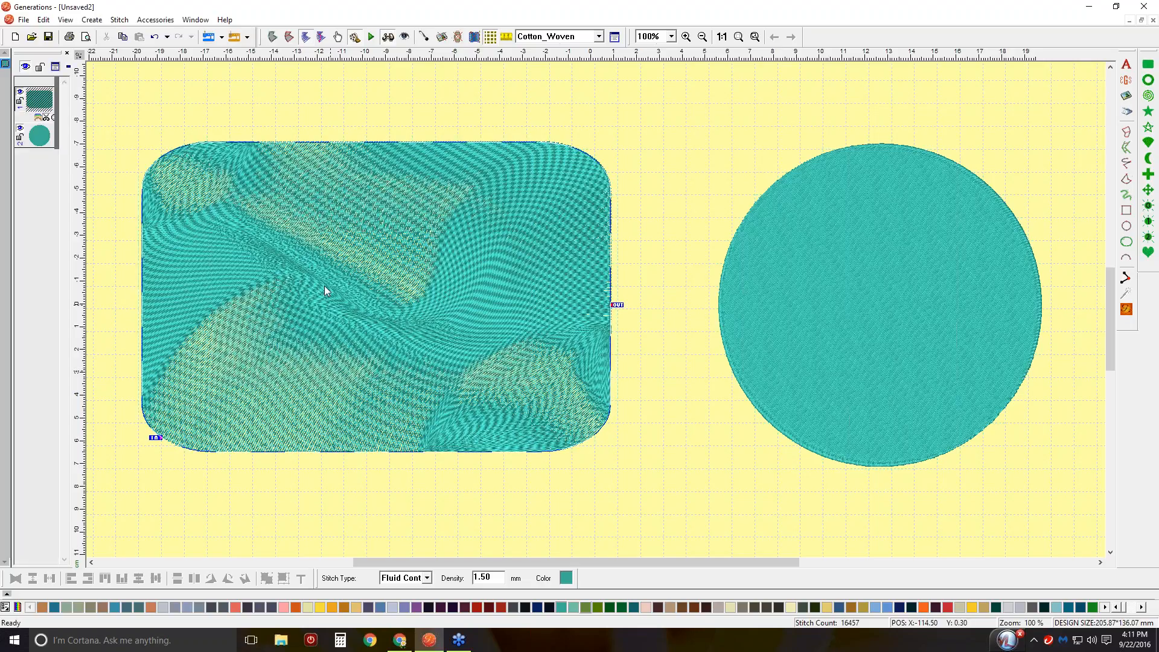
# Step: Create a gradient effect on the rounded rectangle with the default two Complex fill layers and generate its stitches
pyautogui.click(92, 20)
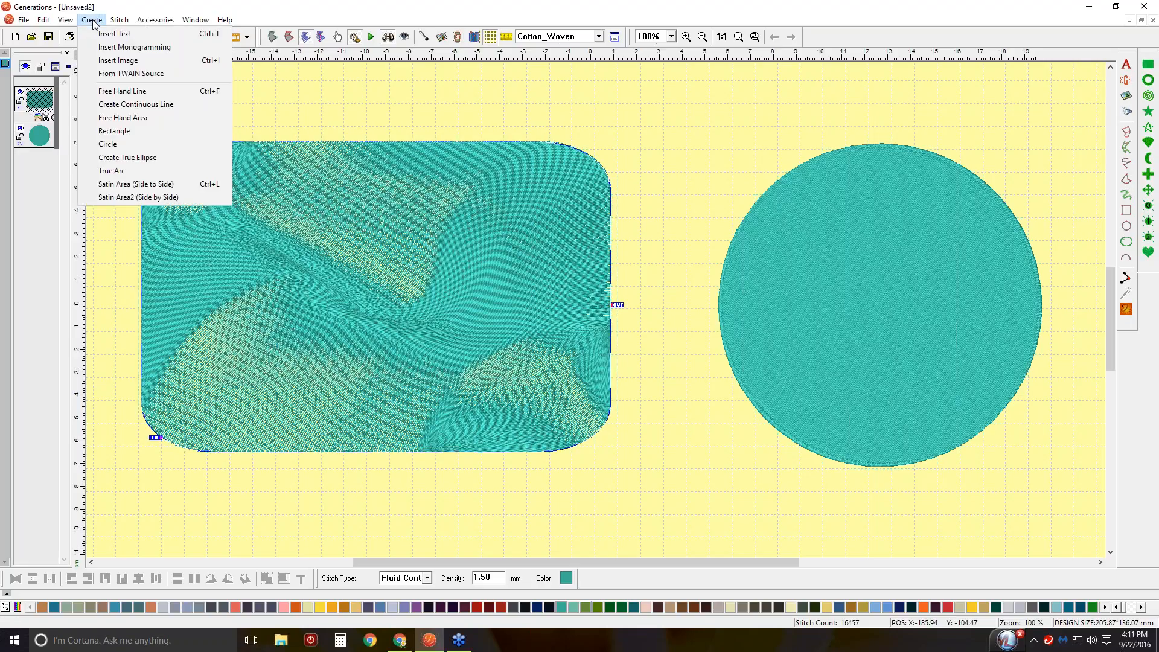
pyautogui.moveTo(155, 19)
pyautogui.click(166, 104)
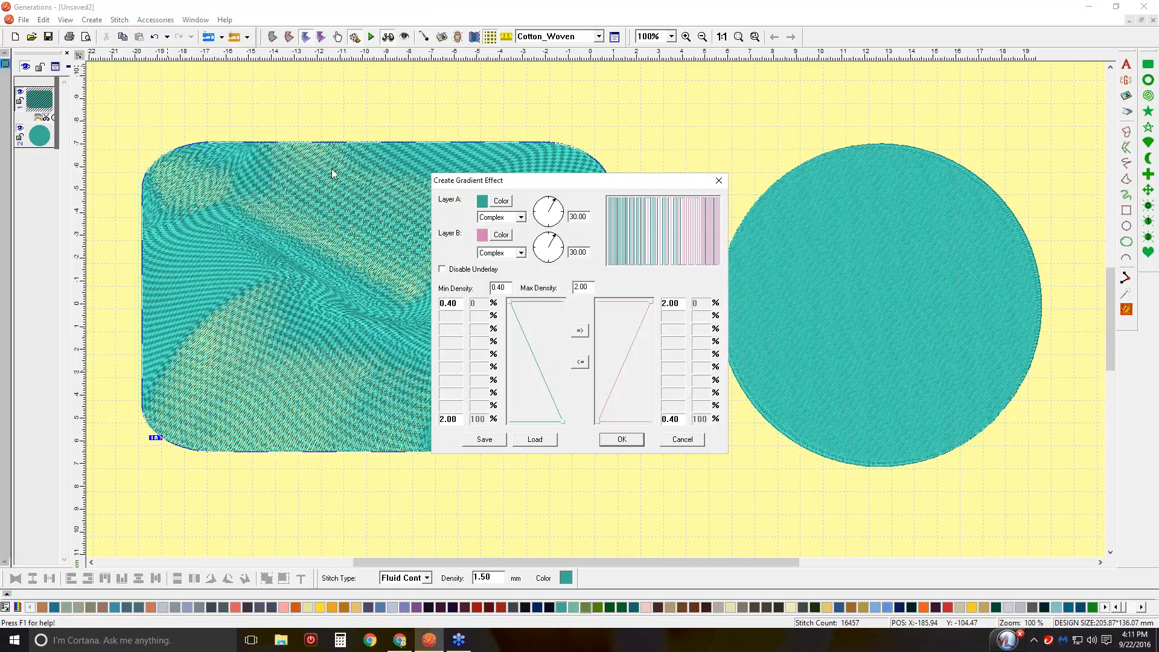
pyautogui.moveTo(604, 185); pyautogui.dragTo(772, 118)
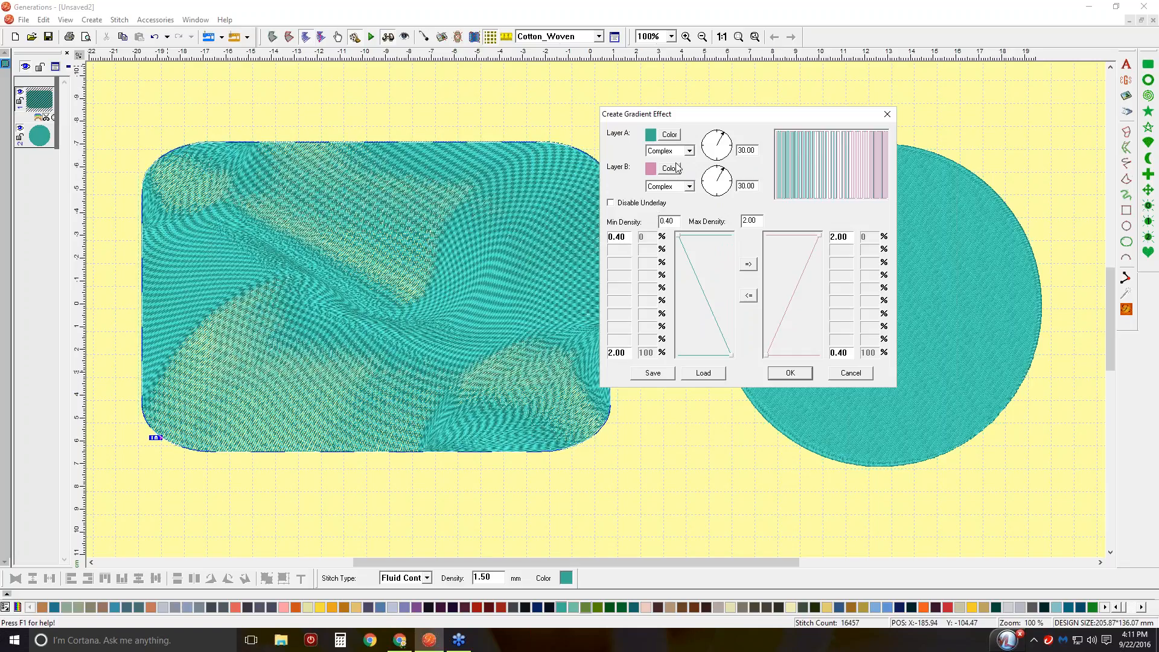
pyautogui.click(787, 376)
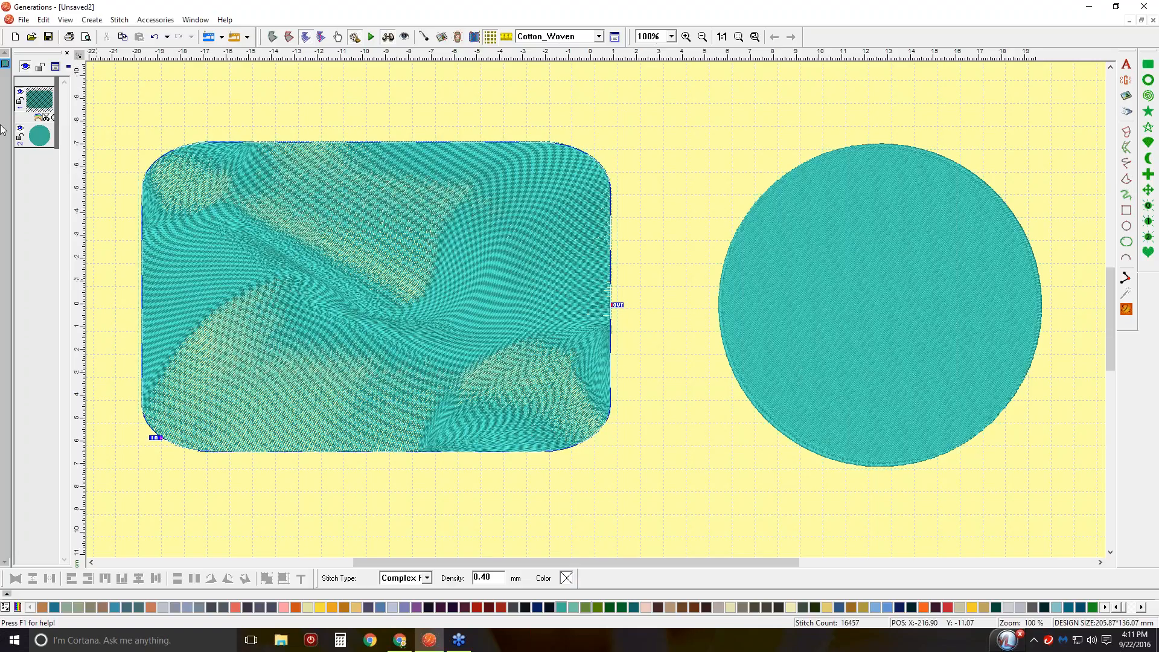
pyautogui.click(1126, 309)
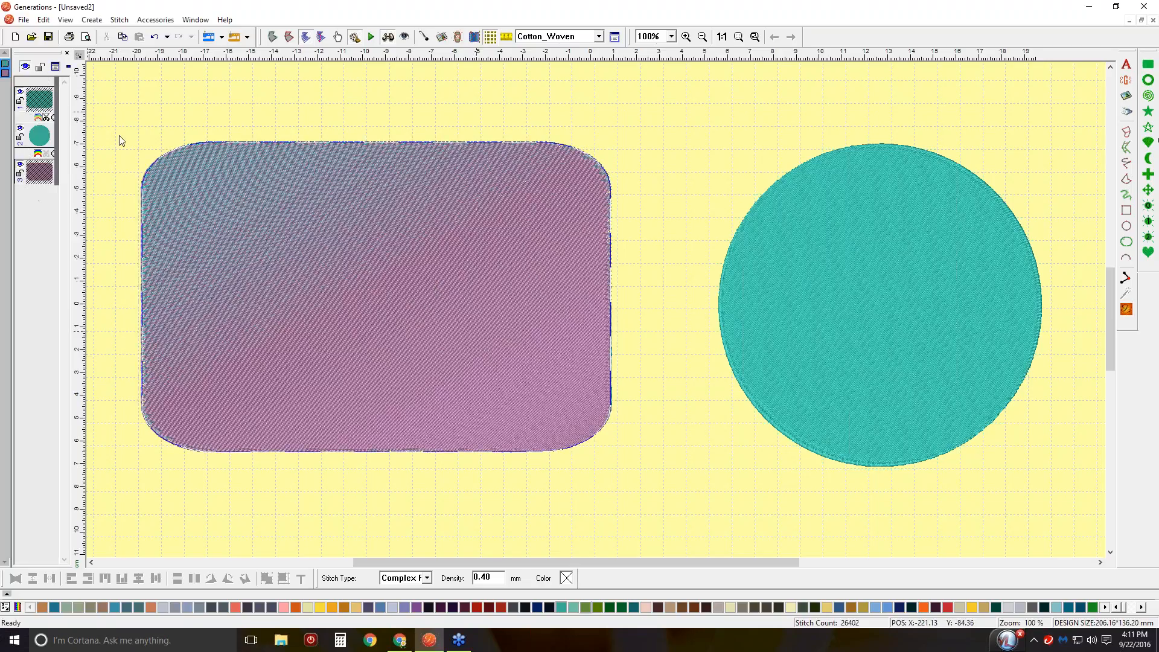
# Step: Change the stitch type of both gradient layers to Fluid Contour, apply it, and accept the stitch properties
pyautogui.click(614, 37)
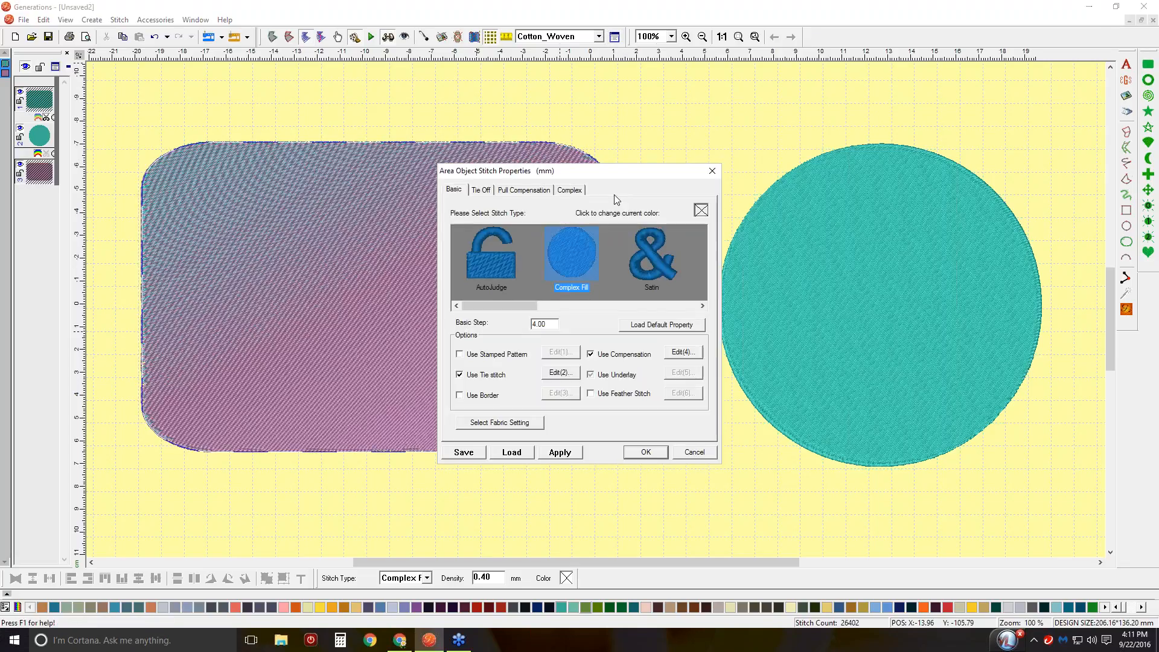
pyautogui.moveTo(523, 306); pyautogui.dragTo(686, 308)
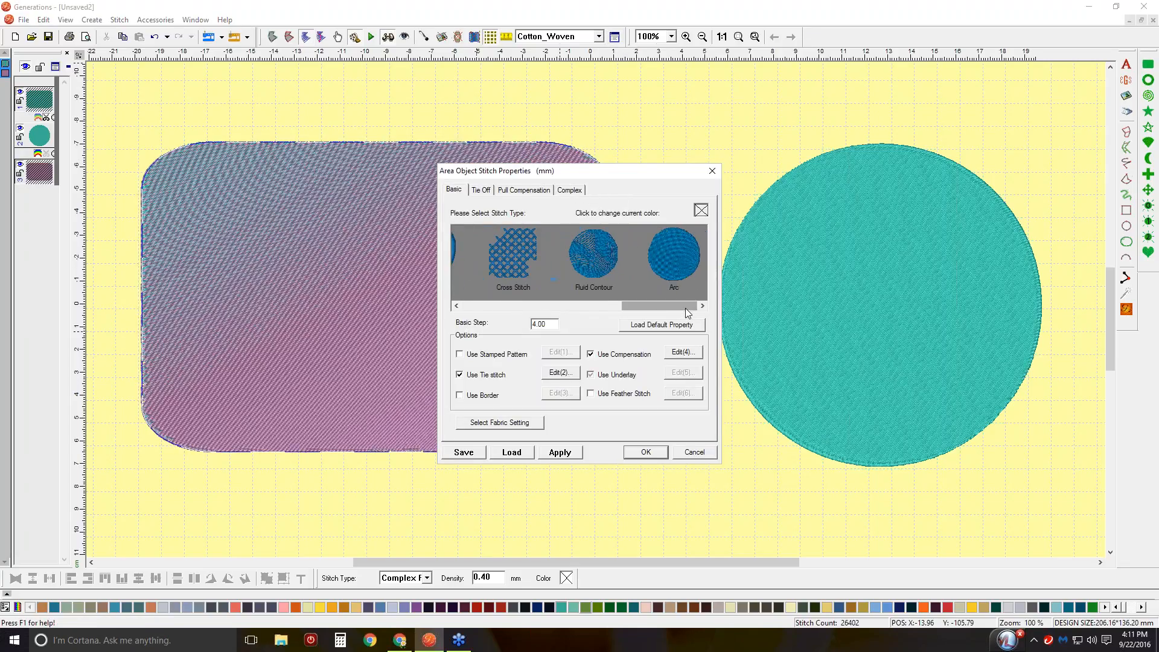
pyautogui.click(585, 252)
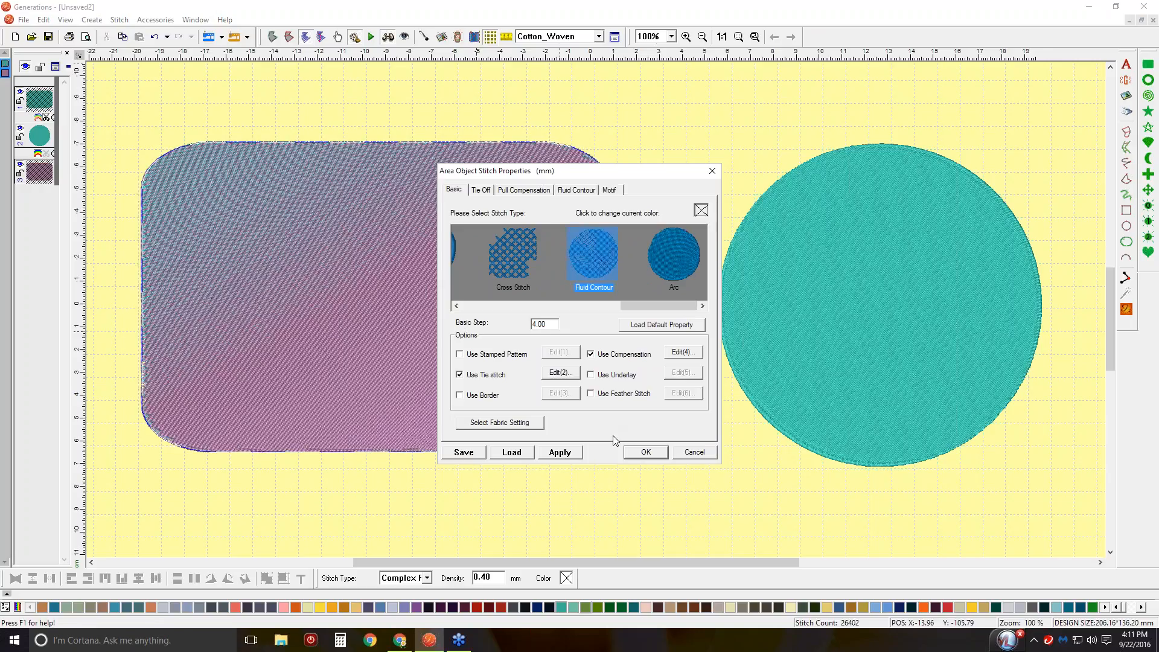
pyautogui.click(560, 452)
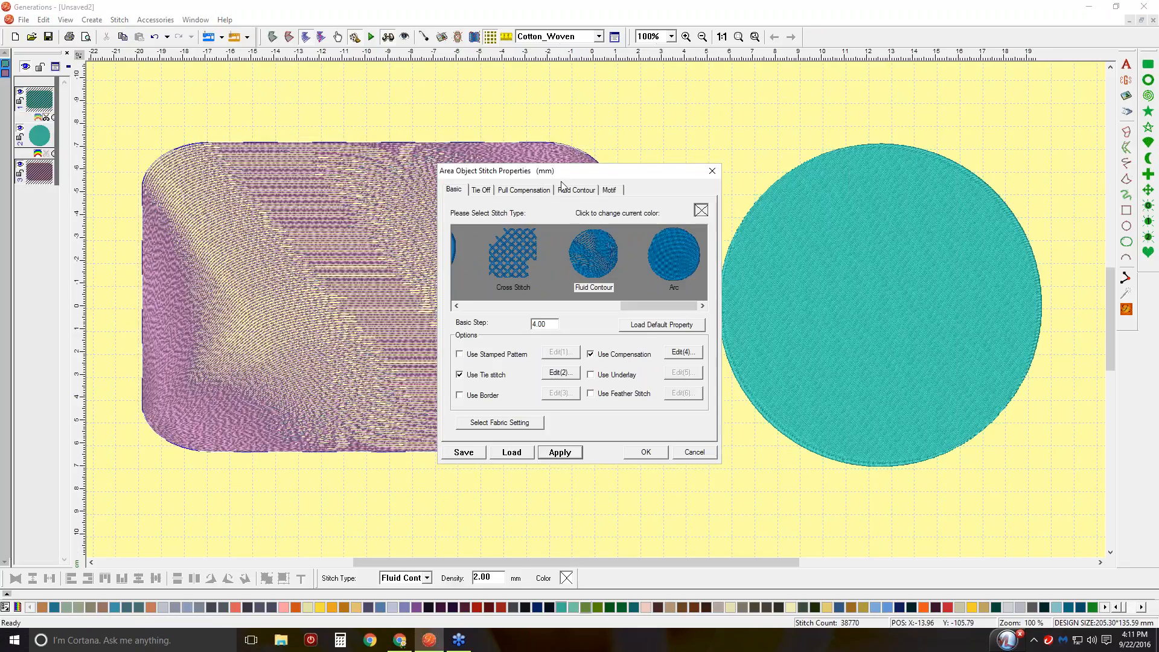
pyautogui.moveTo(643, 176); pyautogui.dragTo(875, 140)
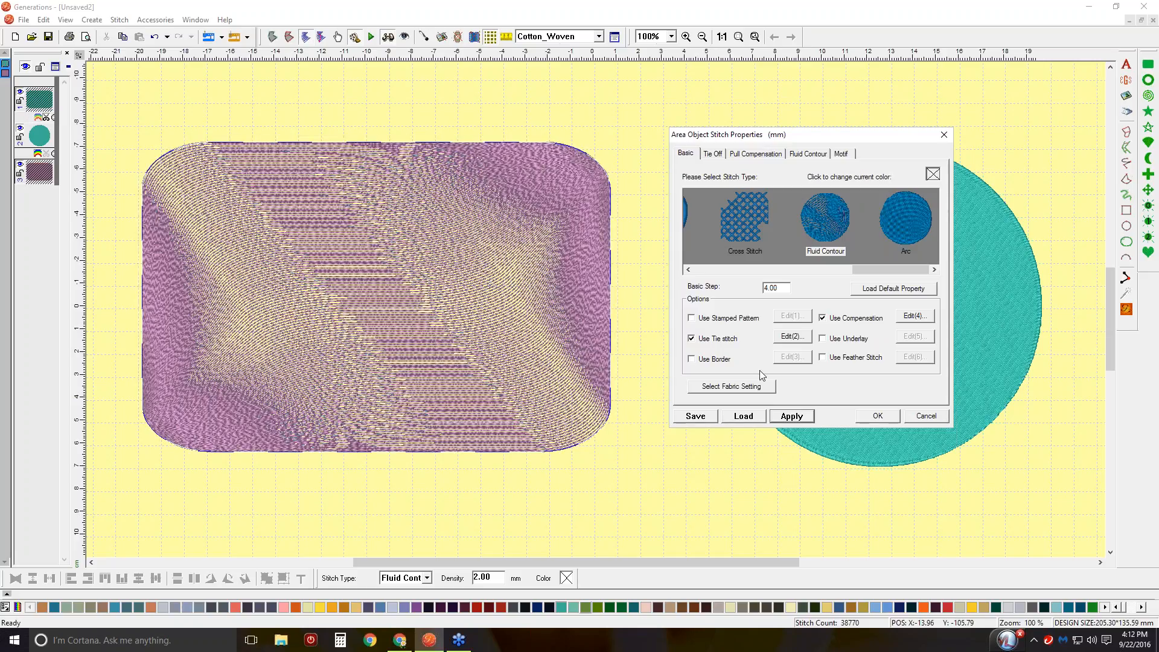
pyautogui.click(878, 416)
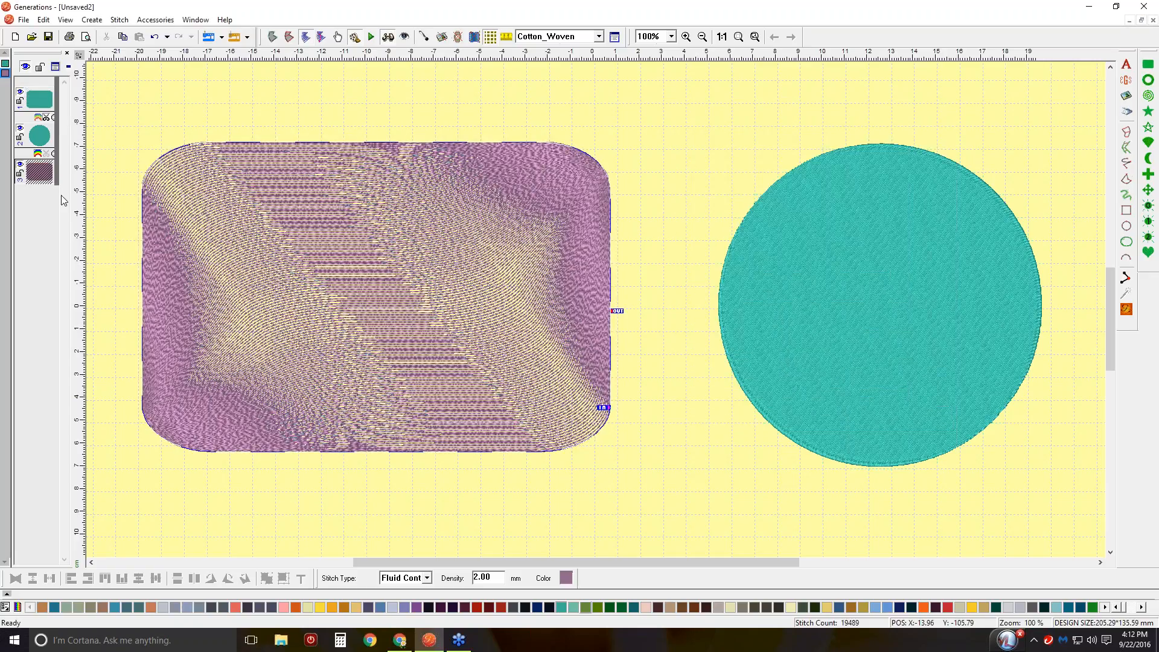
# Step: Delete the gradient's pink layer, and undo everything back to the rectangle's fill before the gradient
pyautogui.press('Delete')
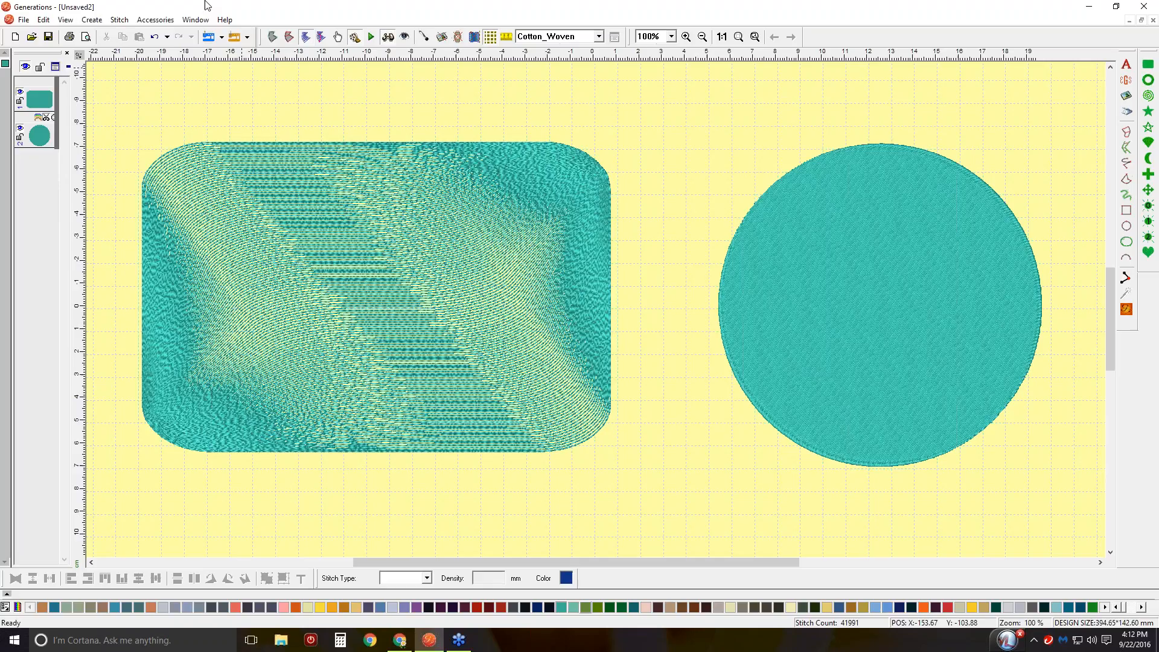
pyautogui.click(166, 36)
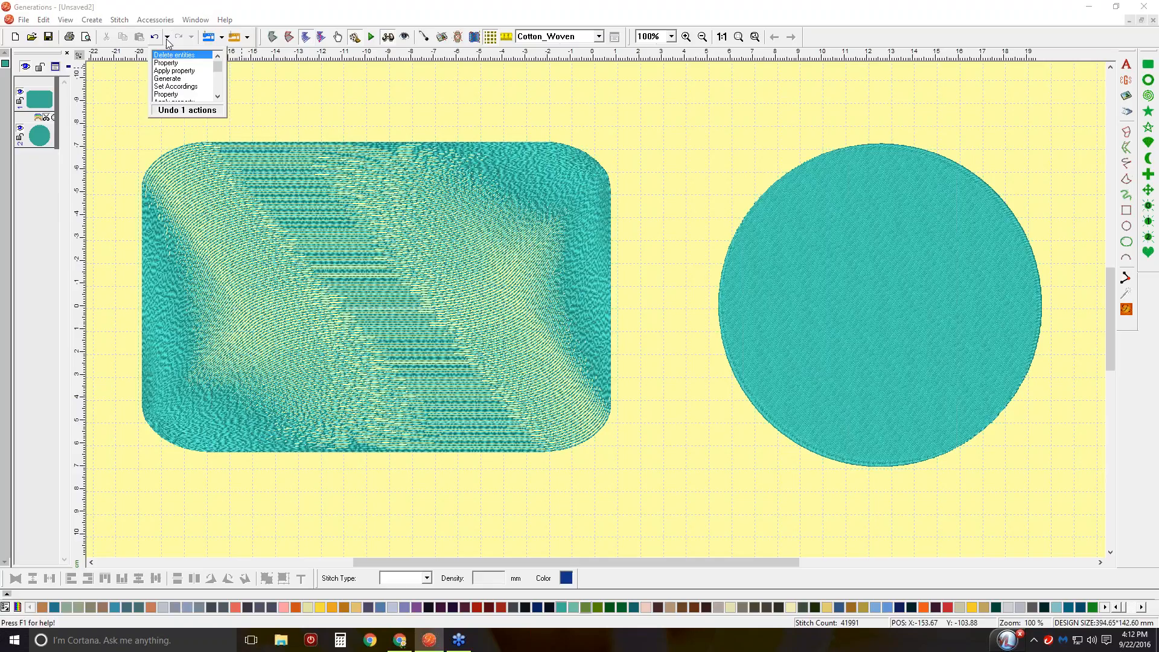
pyautogui.click(176, 91)
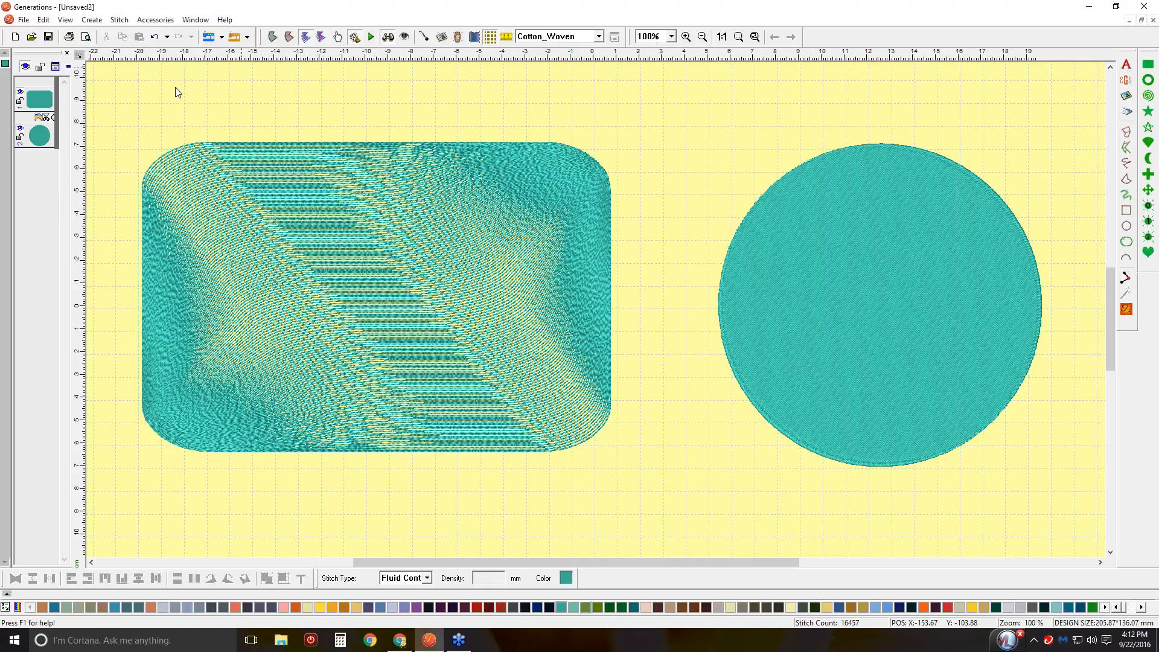
pyautogui.click(519, 342)
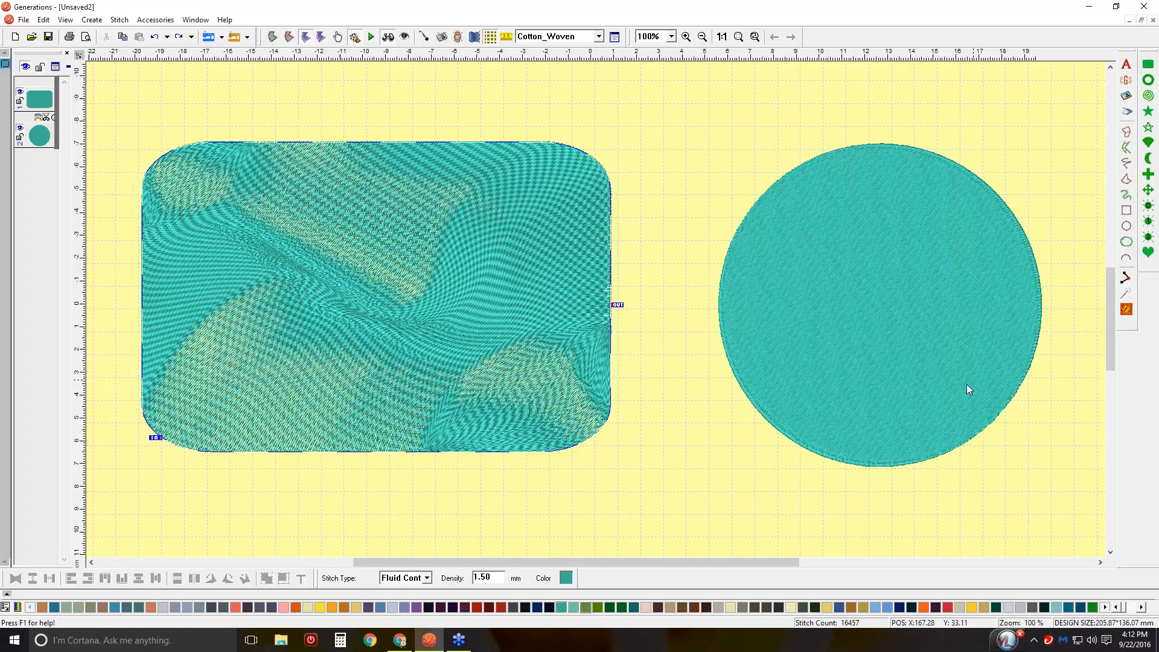
# Step: Delete the S-shaped guide line and both corner arc guide lines from the rectangle's Fluid Contour fill, and apply the change
pyautogui.click(1153, 465)
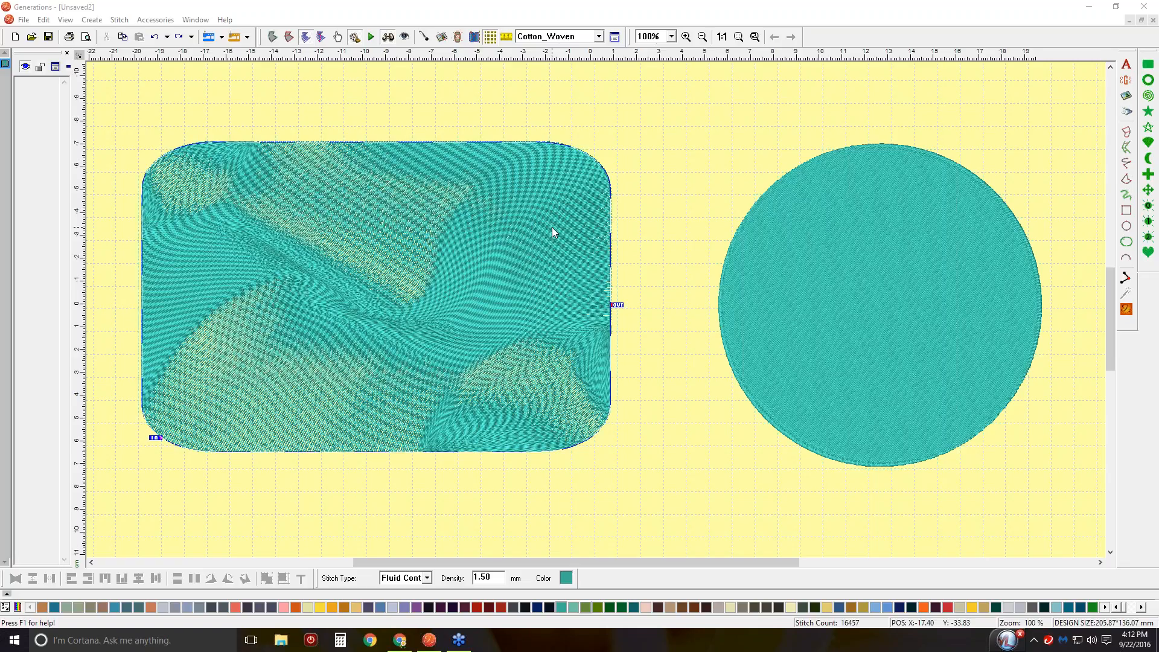
pyautogui.click(614, 37)
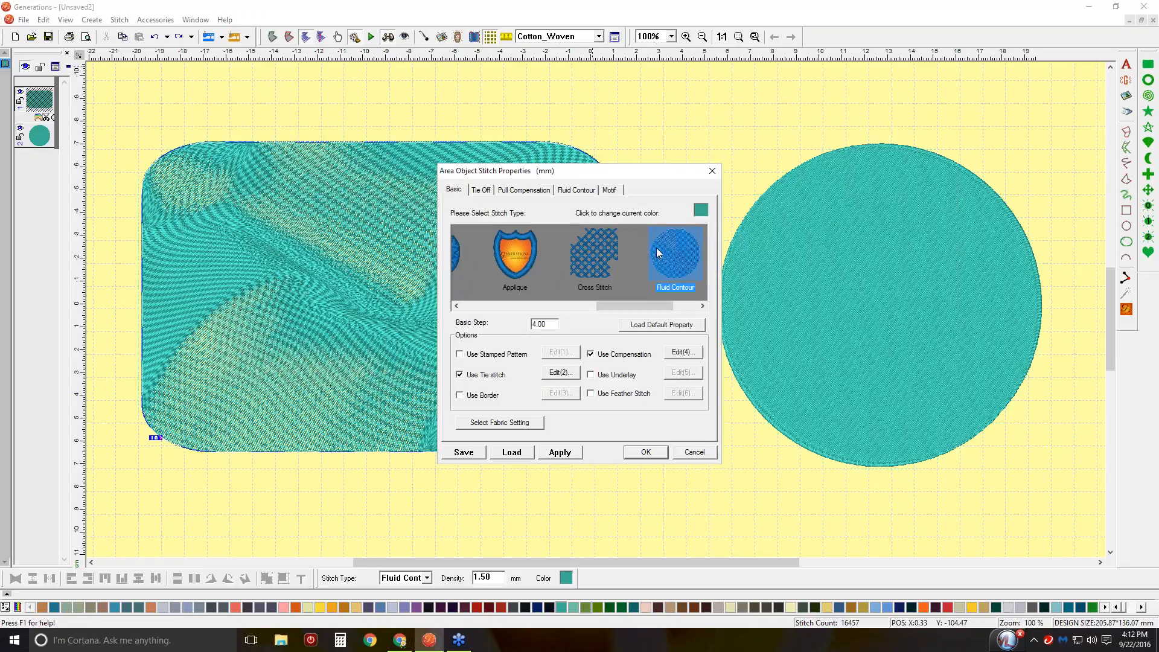
pyautogui.click(567, 191)
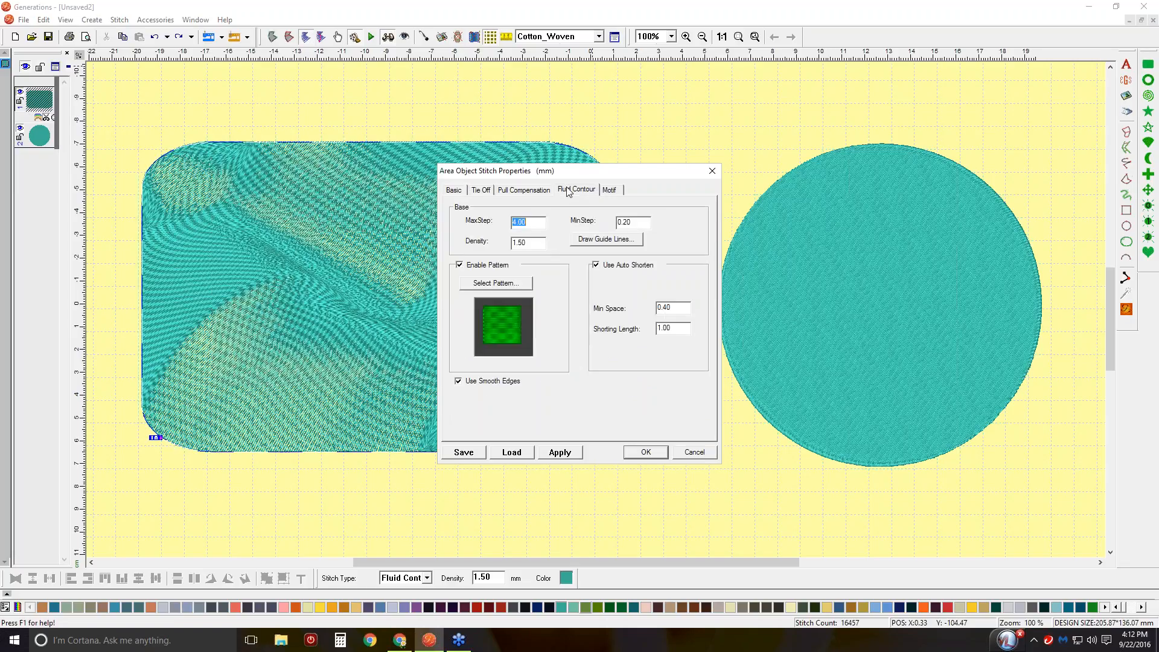
pyautogui.click(593, 239)
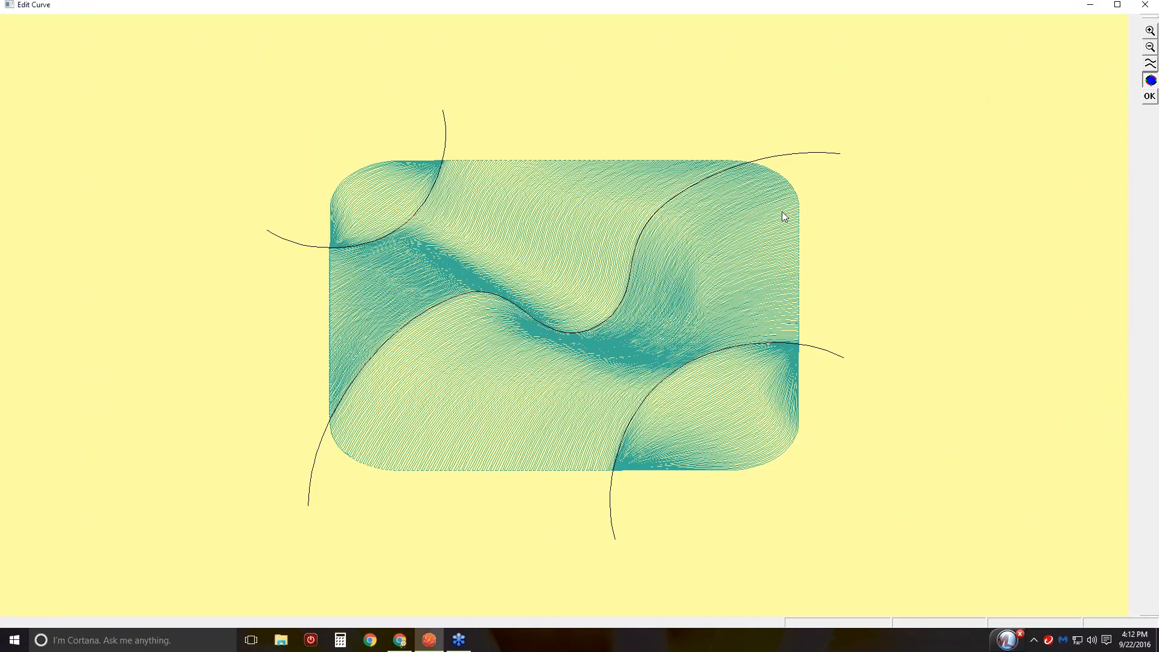
pyautogui.click(785, 159)
pyautogui.press('Delete')
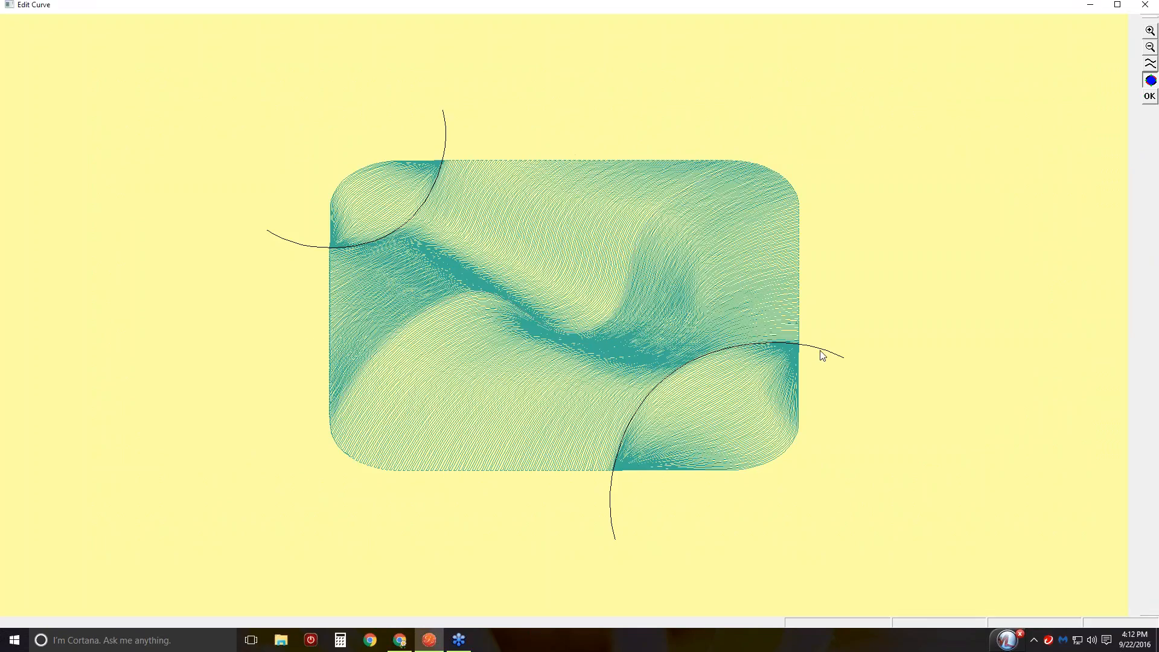
pyautogui.click(826, 354)
pyautogui.press('Delete')
pyautogui.click(446, 129)
pyautogui.press('Delete')
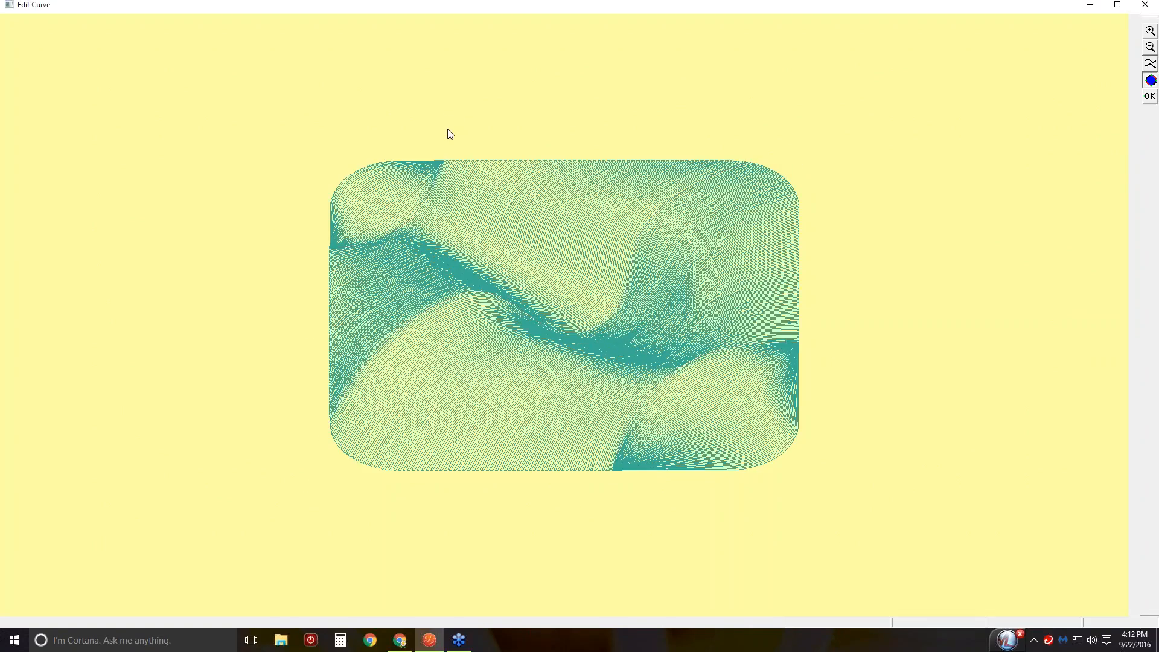
pyautogui.click(1149, 97)
pyautogui.click(559, 452)
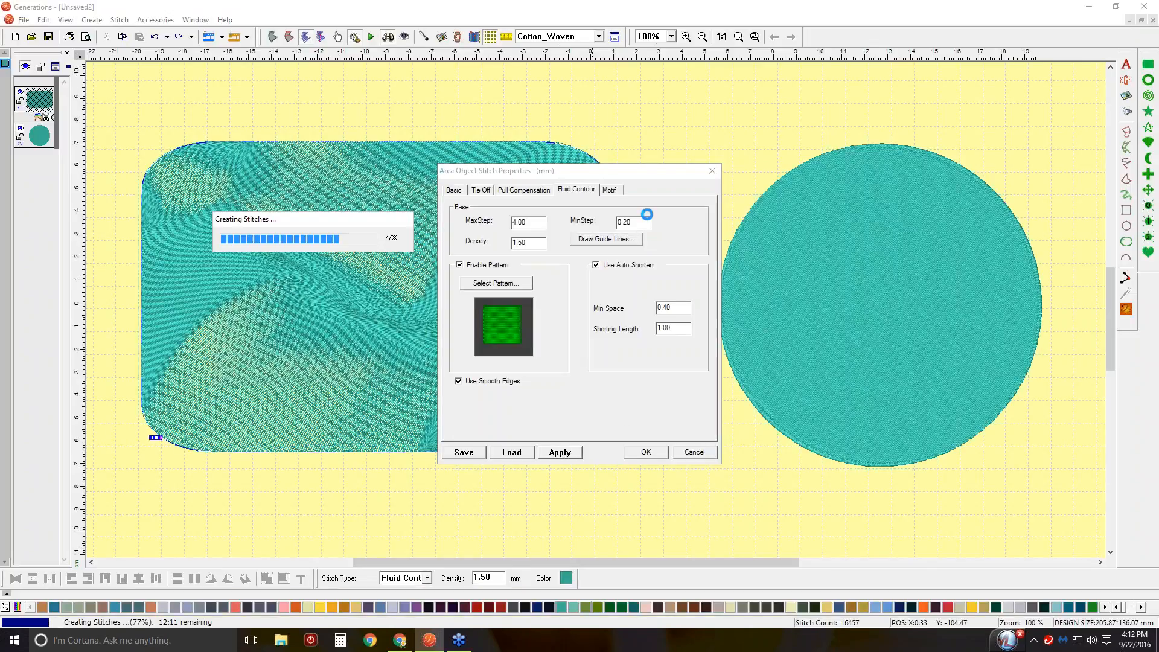
# Step: Set the Fluid Contour fill's density to 10 mm and apply it
pyautogui.moveTo(655, 173); pyautogui.dragTo(883, 117)
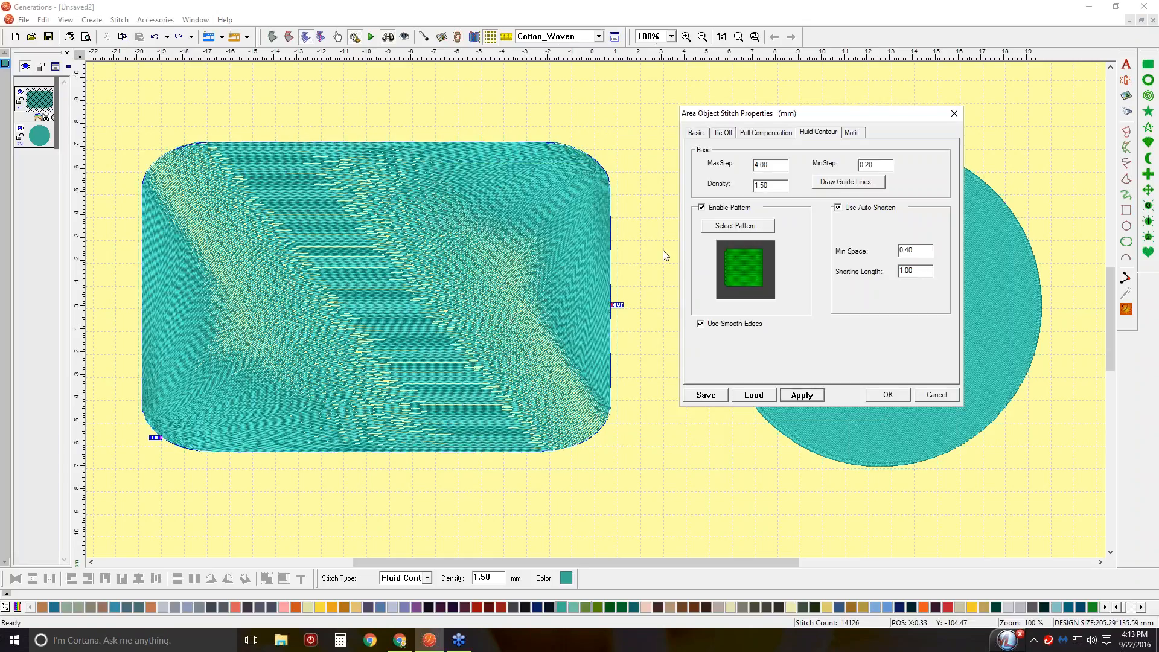
pyautogui.moveTo(782, 185); pyautogui.dragTo(739, 183)
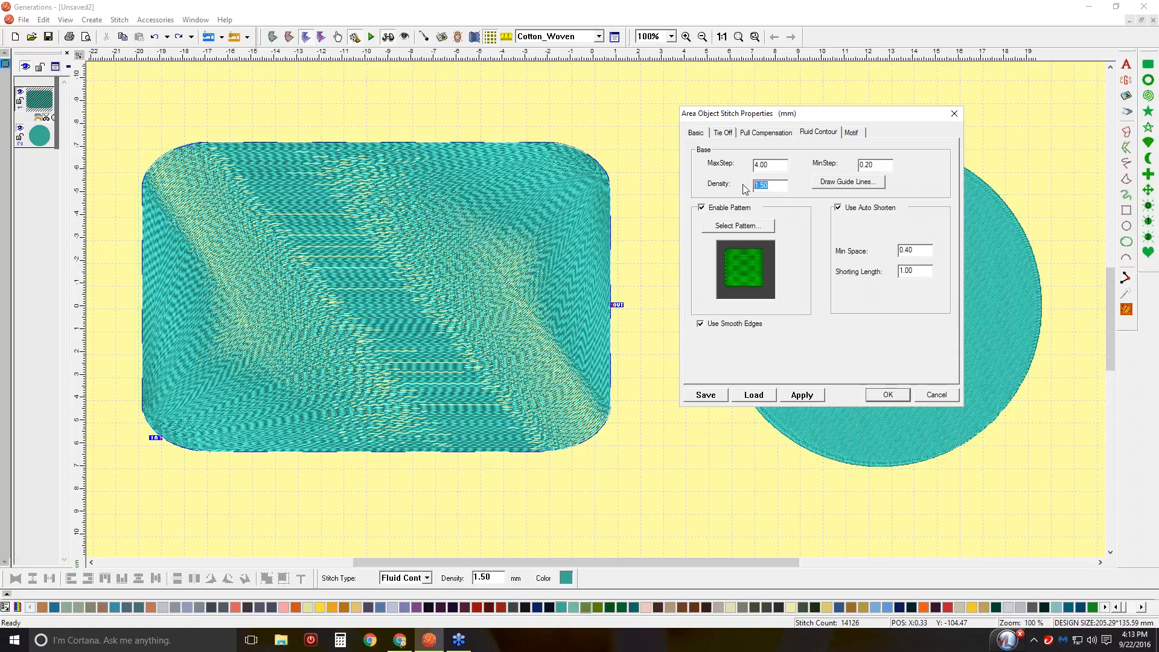
pyautogui.write('10')
pyautogui.click(802, 395)
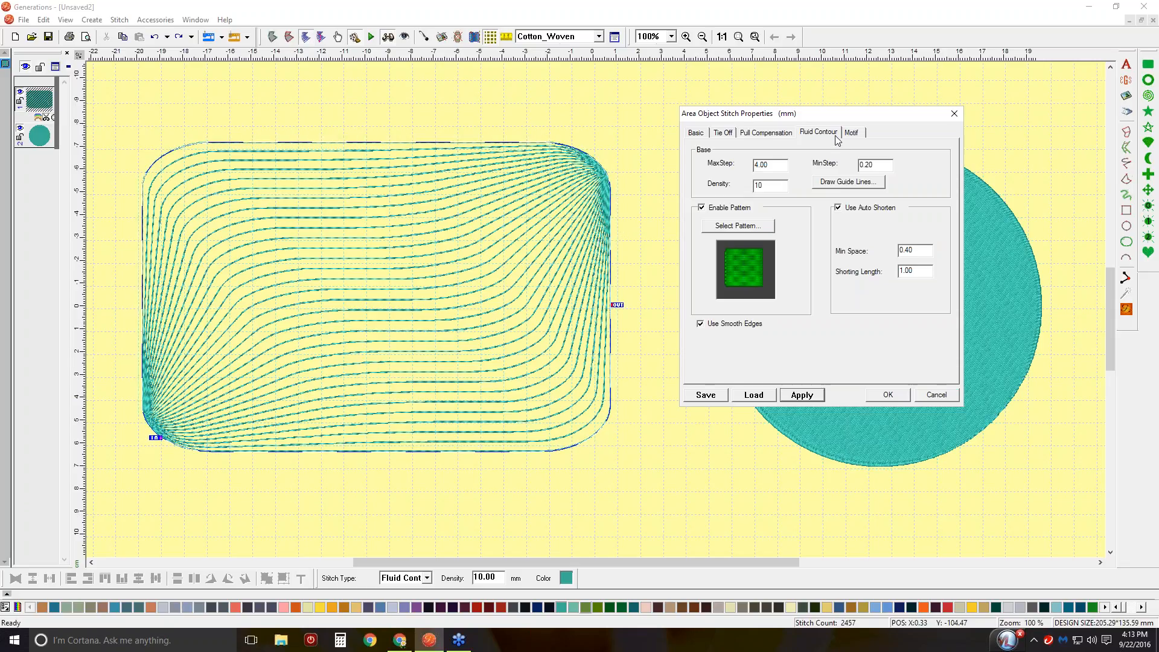
# Step: Enable Motif A for the Fluid Contour fill, choose the no21 motif, and apply it
pyautogui.click(854, 133)
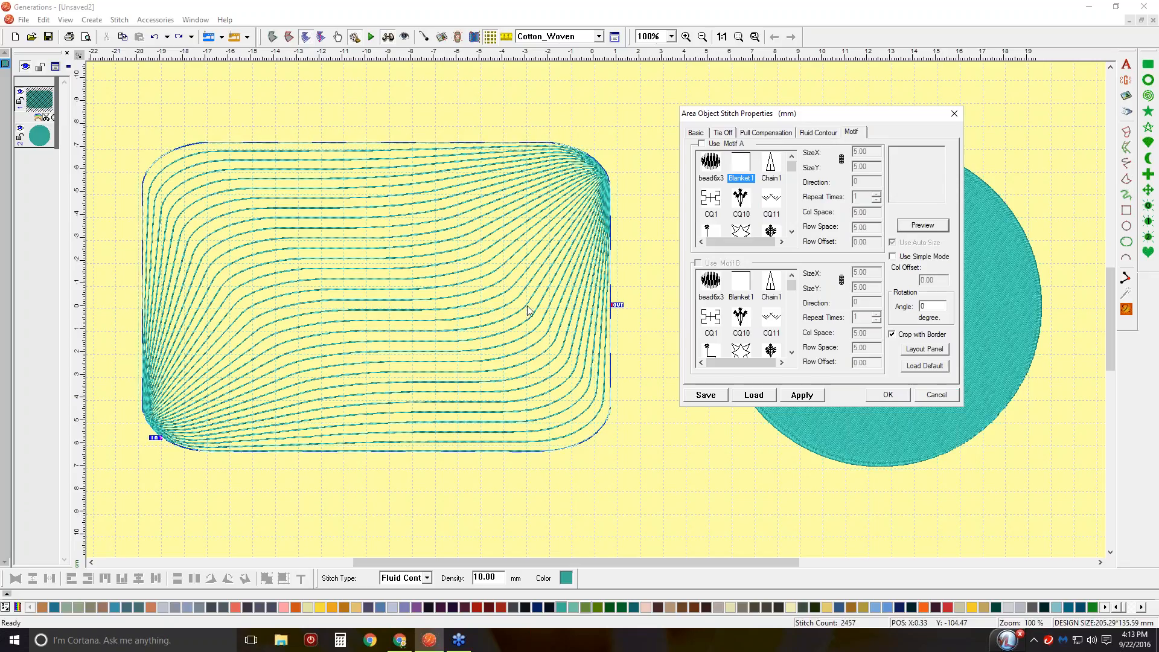
pyautogui.click(701, 143)
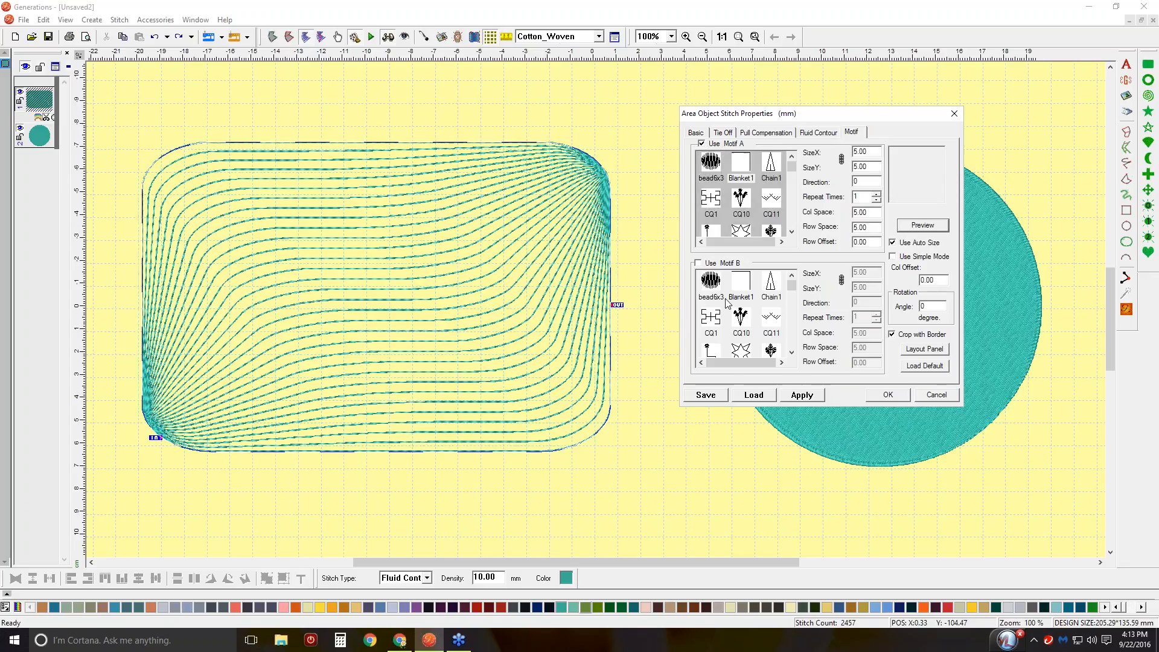
pyautogui.moveTo(791, 168); pyautogui.dragTo(798, 185)
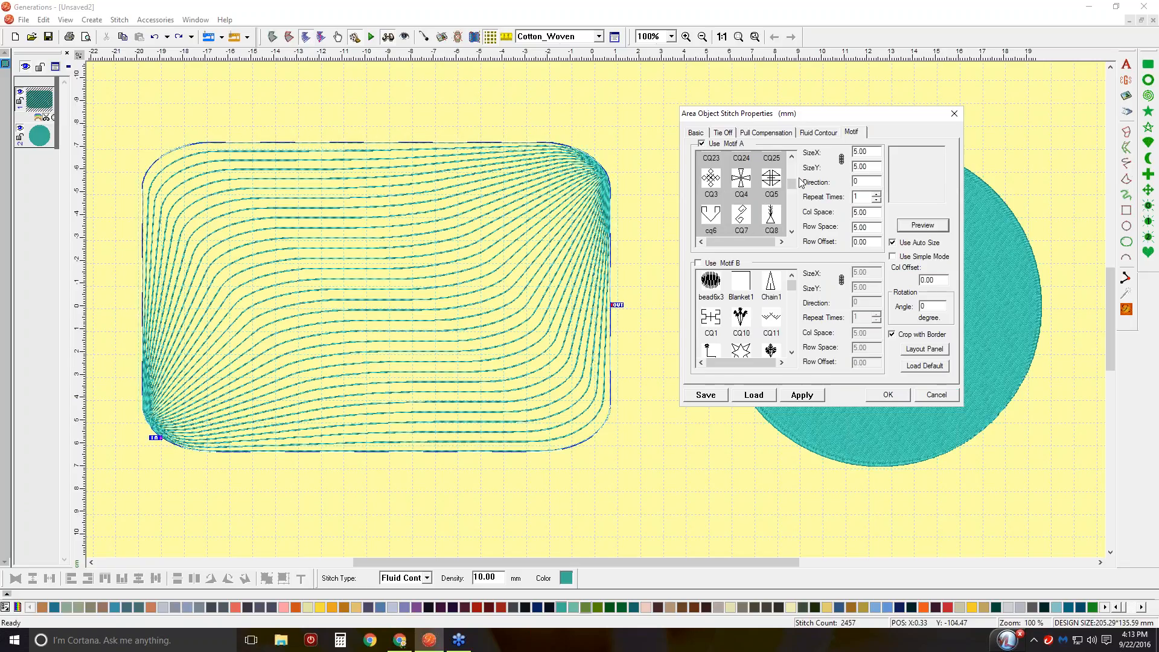
pyautogui.moveTo(796, 184); pyautogui.dragTo(795, 190)
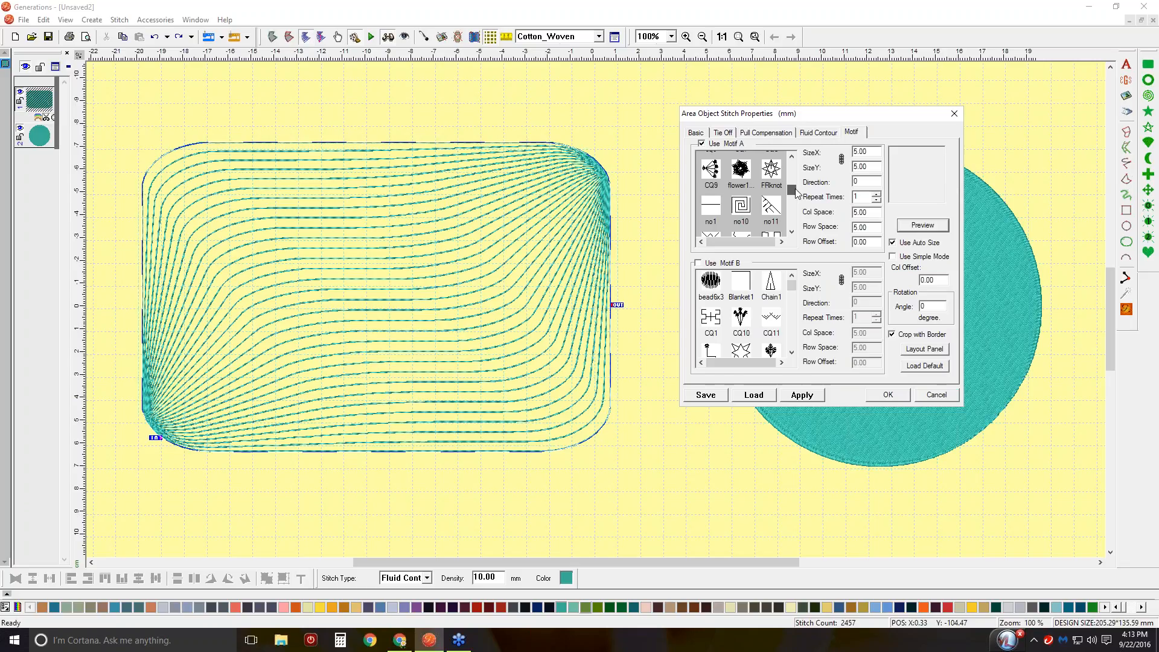
pyautogui.moveTo(796, 189); pyautogui.dragTo(795, 198)
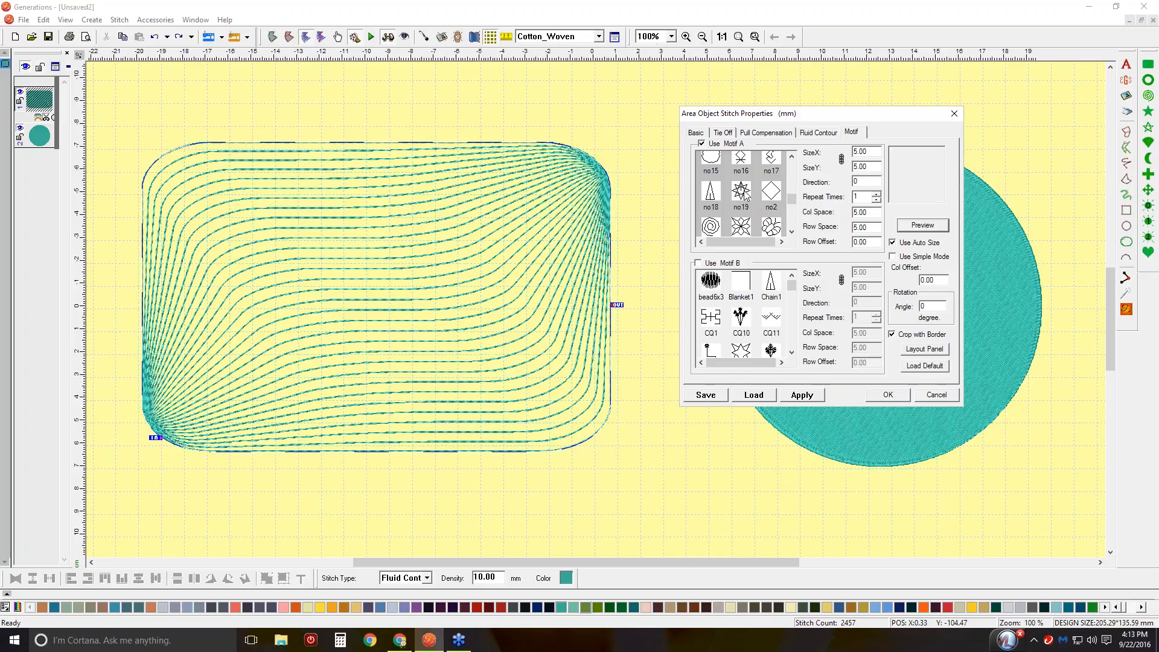
pyautogui.click(741, 227)
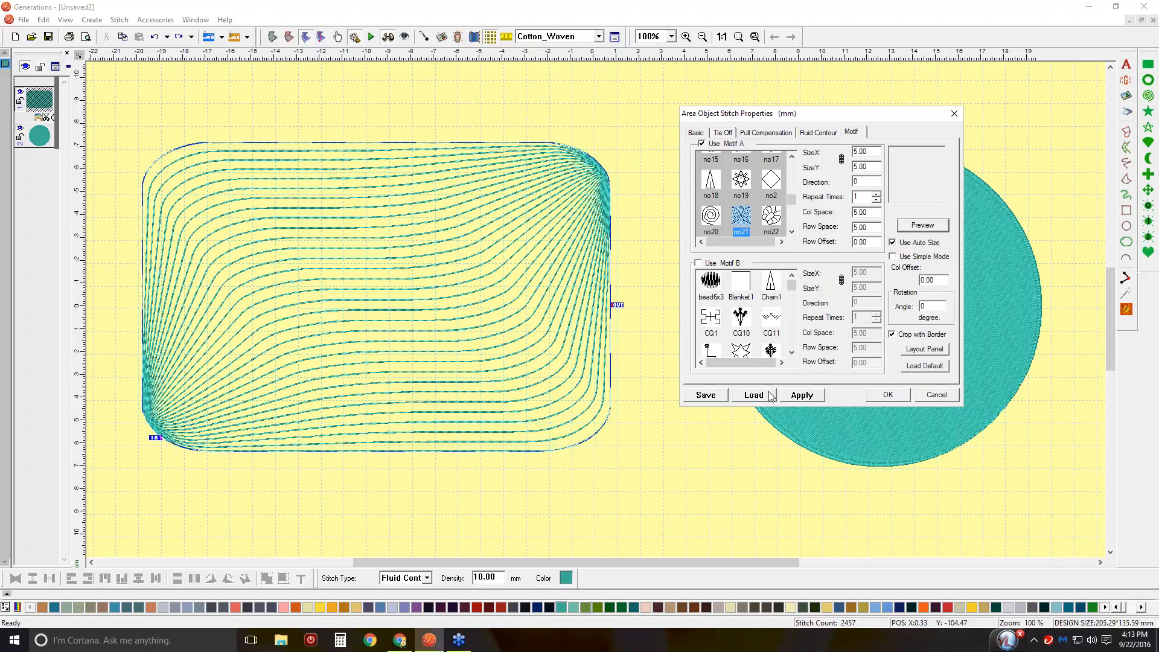
pyautogui.click(798, 397)
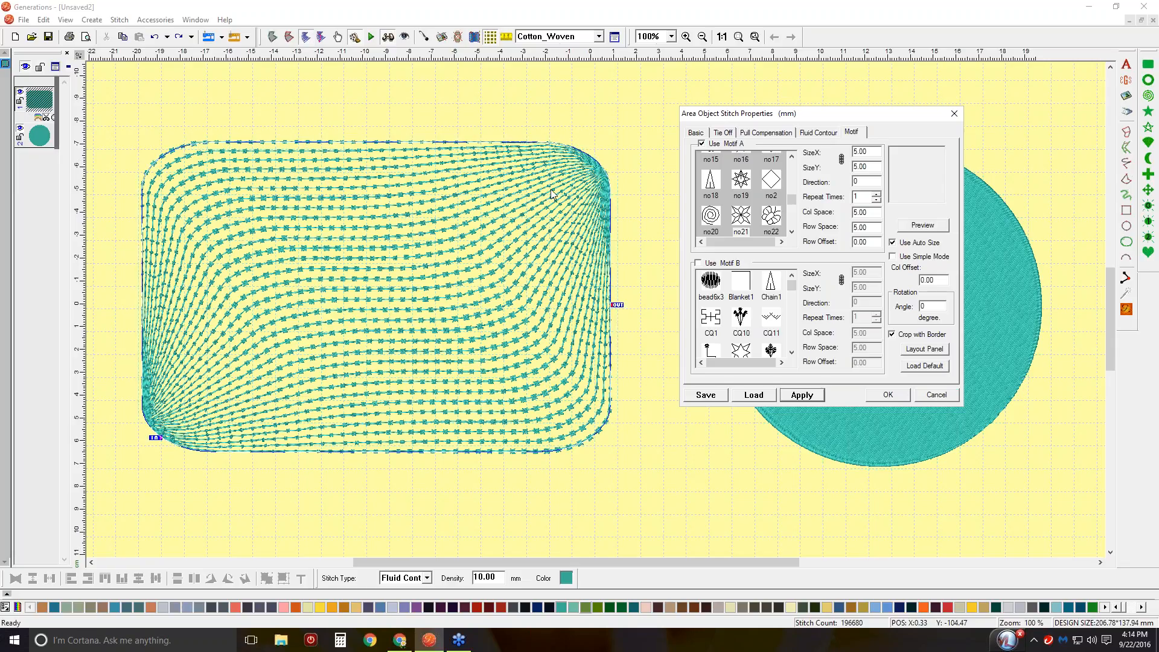
# Step: Try applying the motif fill with auto size turned off, and turn auto size back on
pyautogui.click(892, 243)
pyautogui.click(801, 396)
pyautogui.click(894, 244)
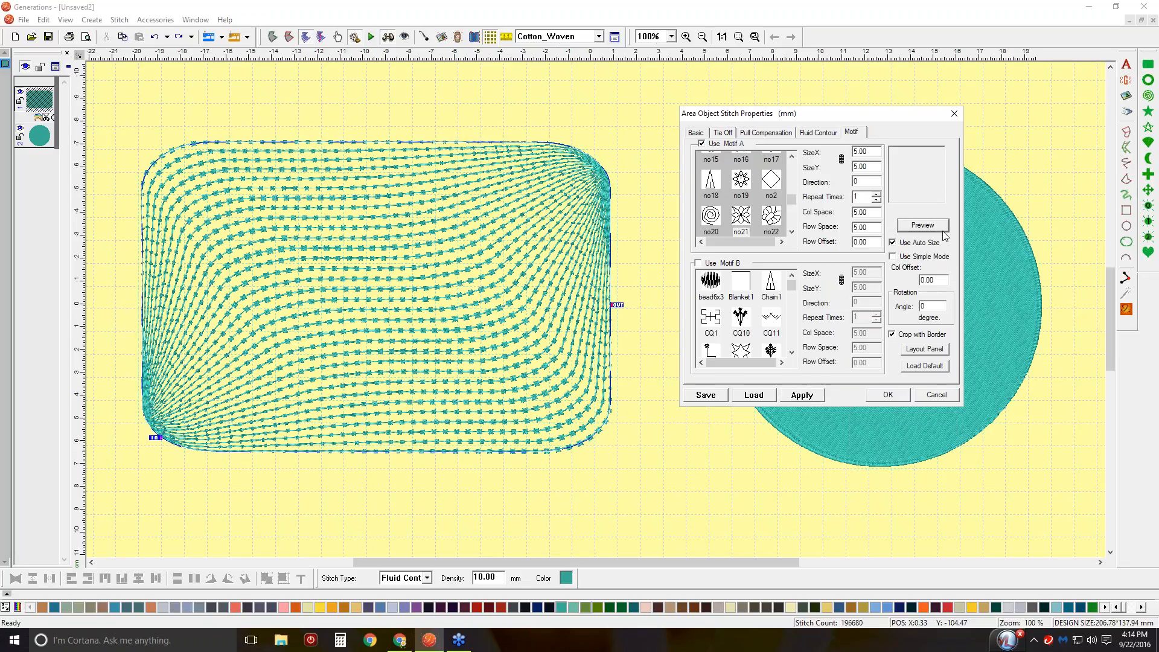
# Step: Link Motif A's X and Y sizes, set them to 25 mm, and preview the motif pattern
pyautogui.click(841, 160)
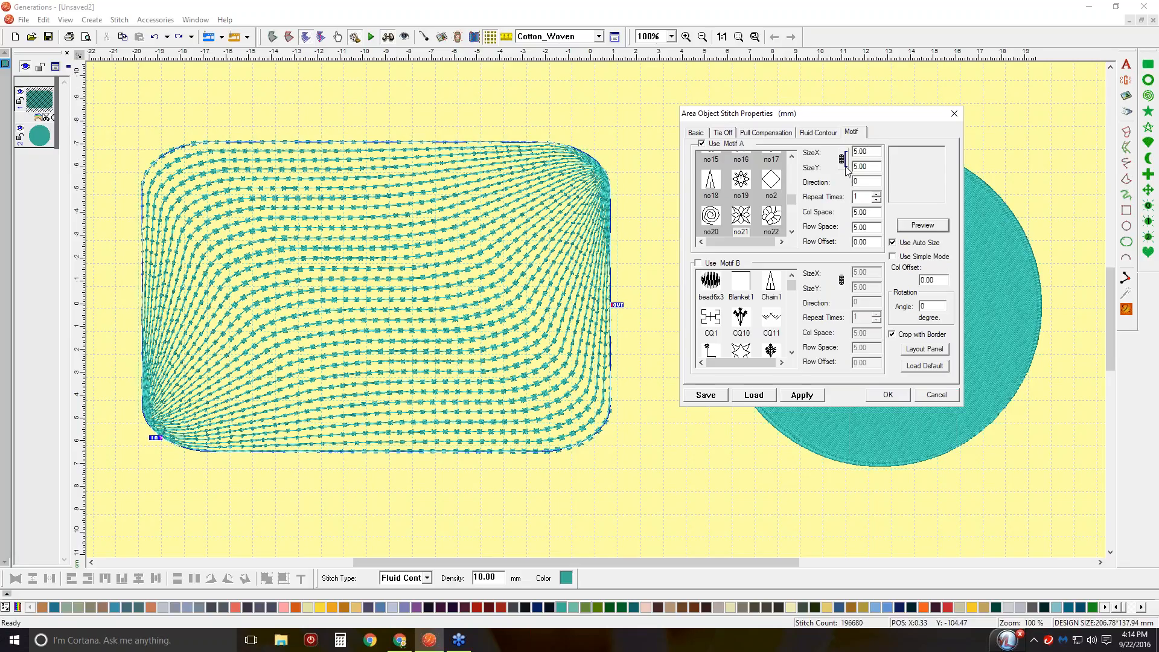
pyautogui.doubleClick(885, 151)
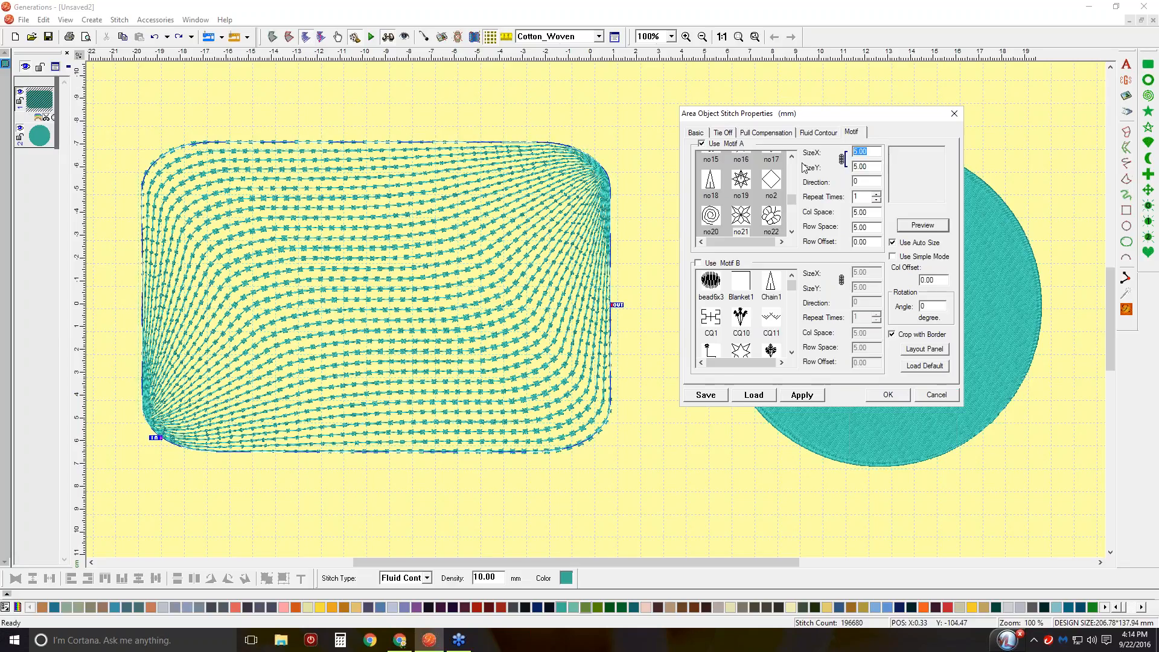
pyautogui.write('25')
pyautogui.click(905, 225)
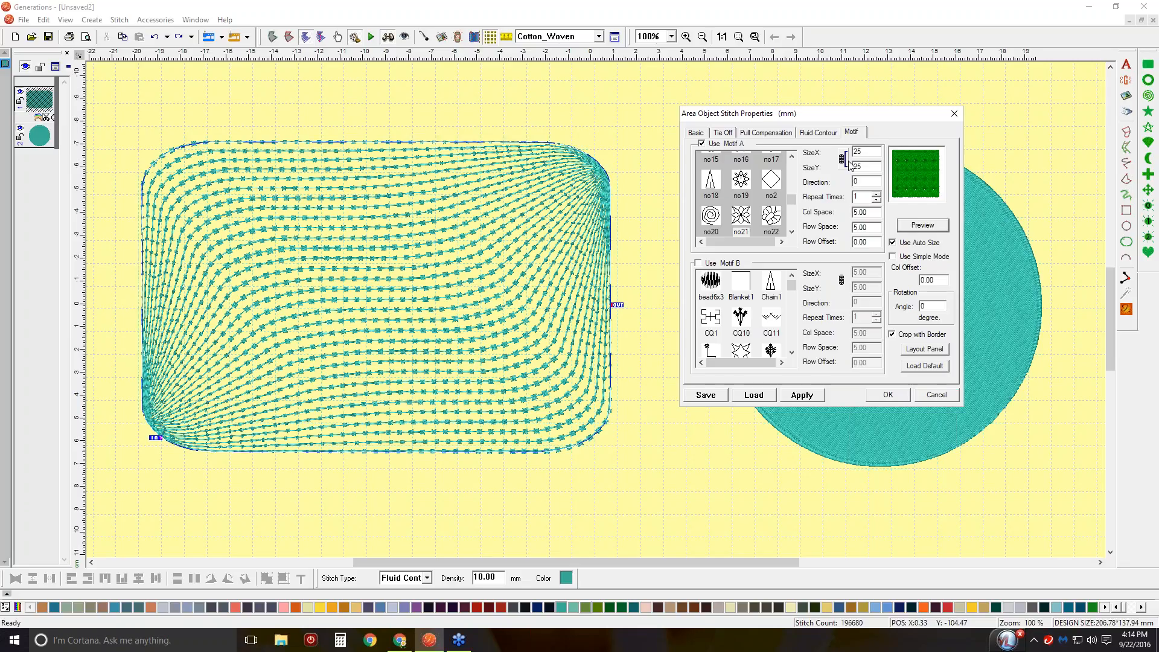
# Step: Set Motif A's column space and row space to 25 mm and apply them to the rectangle's fill
pyautogui.doubleClick(867, 212)
pyautogui.write('25')
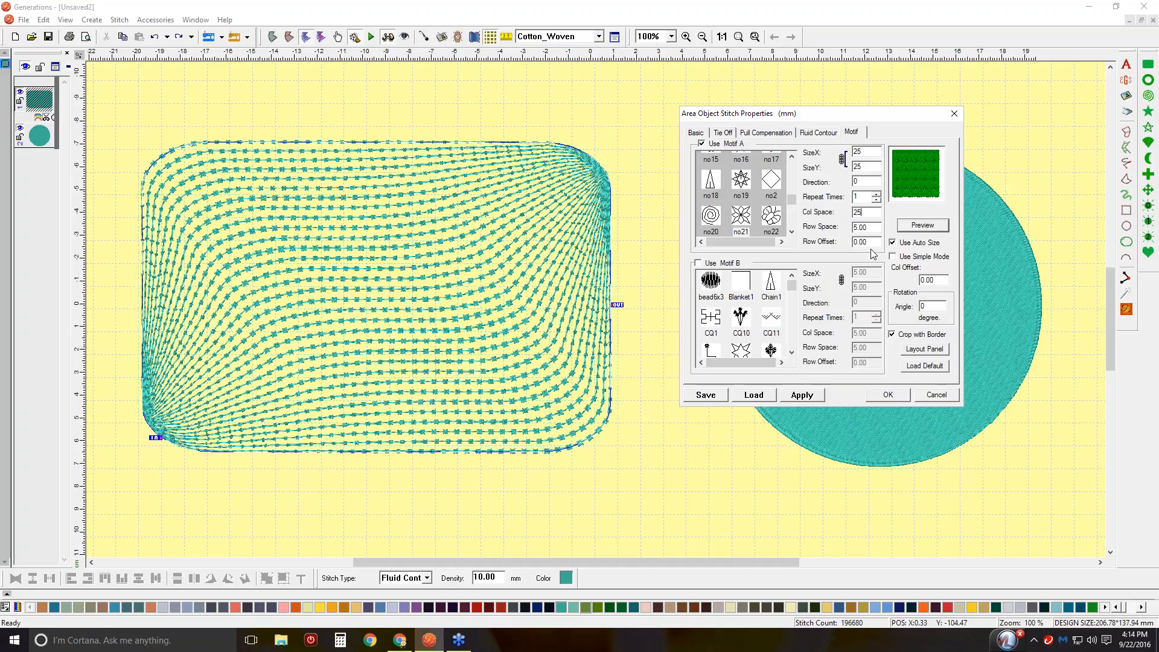
pyautogui.doubleClick(868, 227)
pyautogui.write('25')
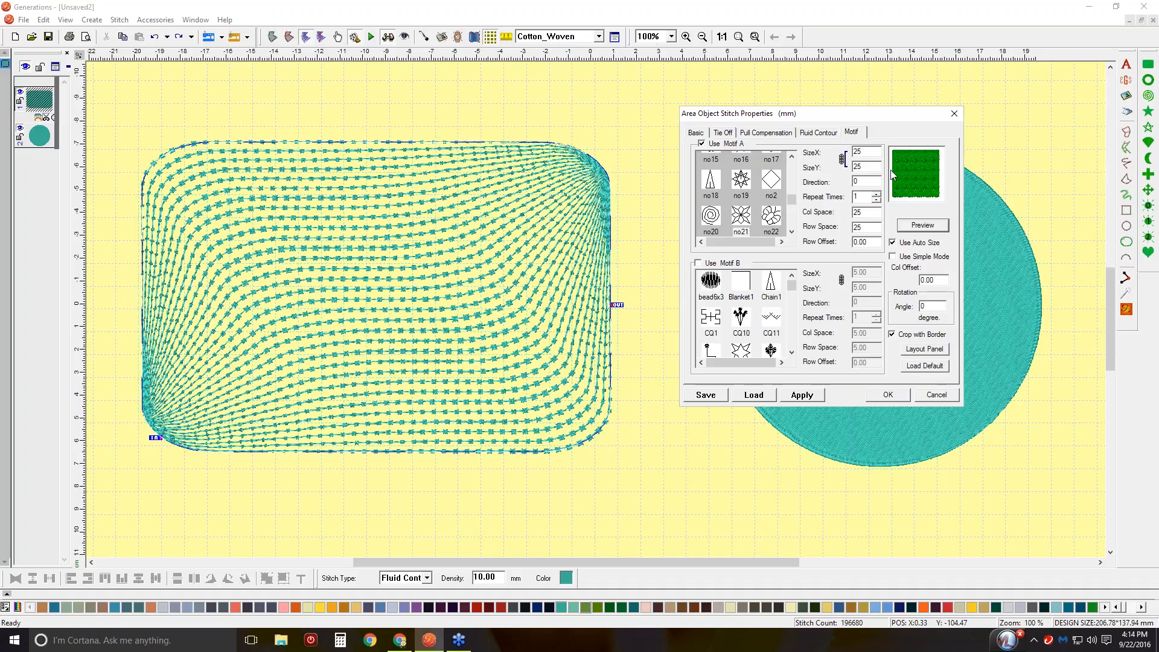
pyautogui.click(802, 395)
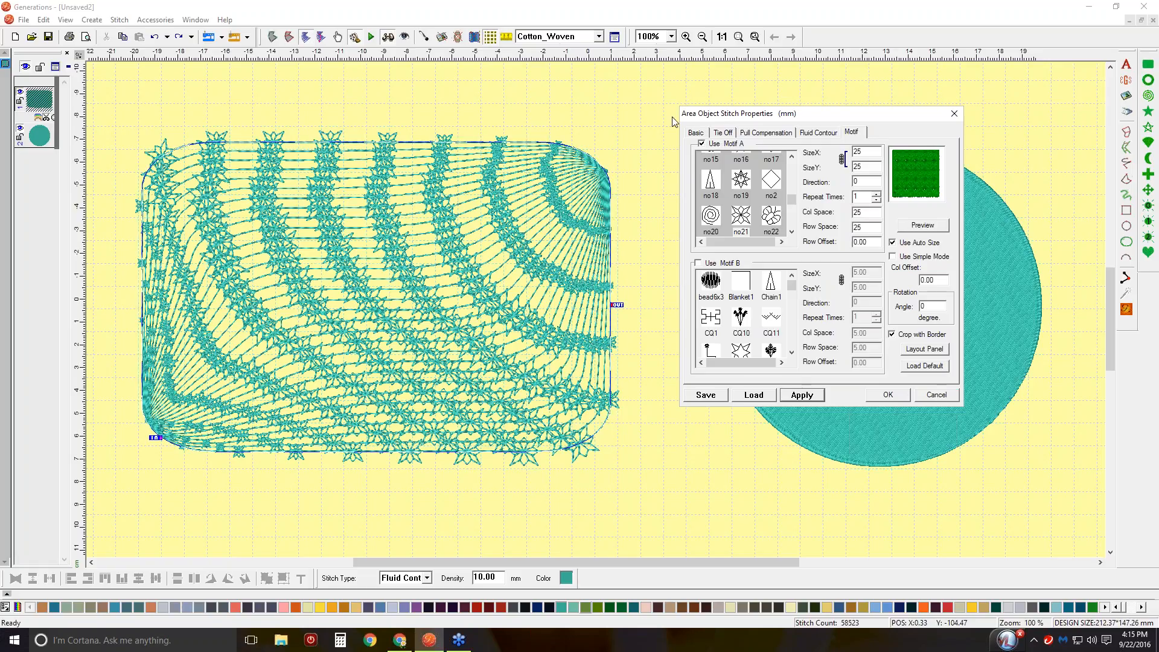
# Step: Set the Fluid Contour fill's density to 25 mm and apply it to the rectangle
pyautogui.click(816, 135)
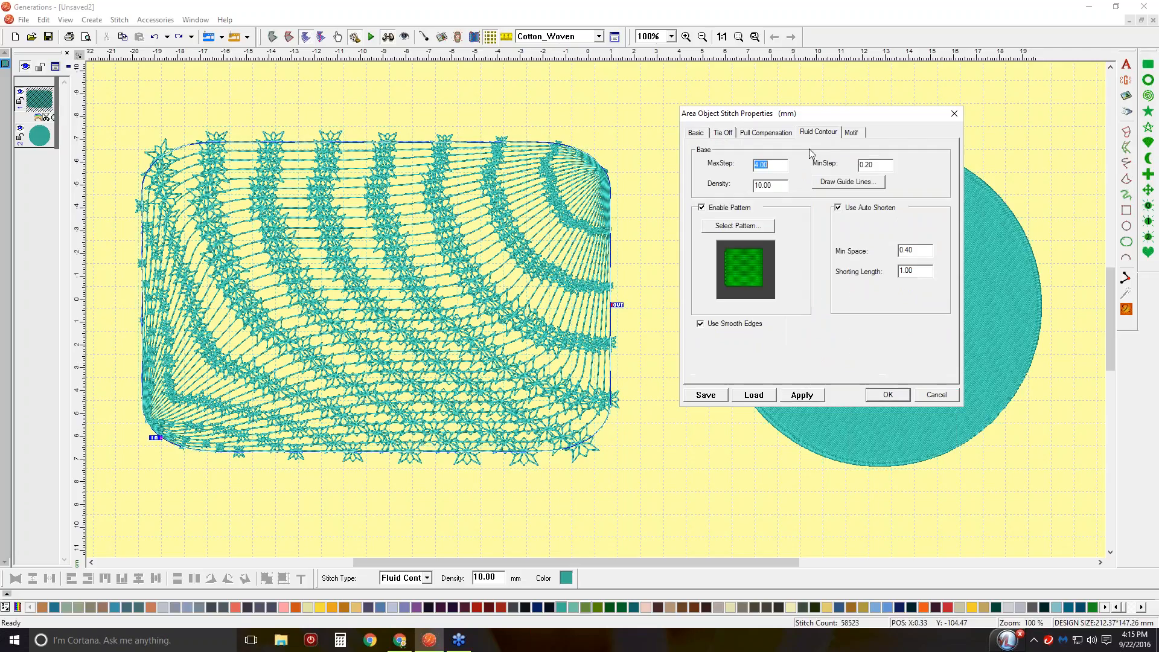
pyautogui.press('Tab')
pyautogui.write('25')
pyautogui.click(811, 397)
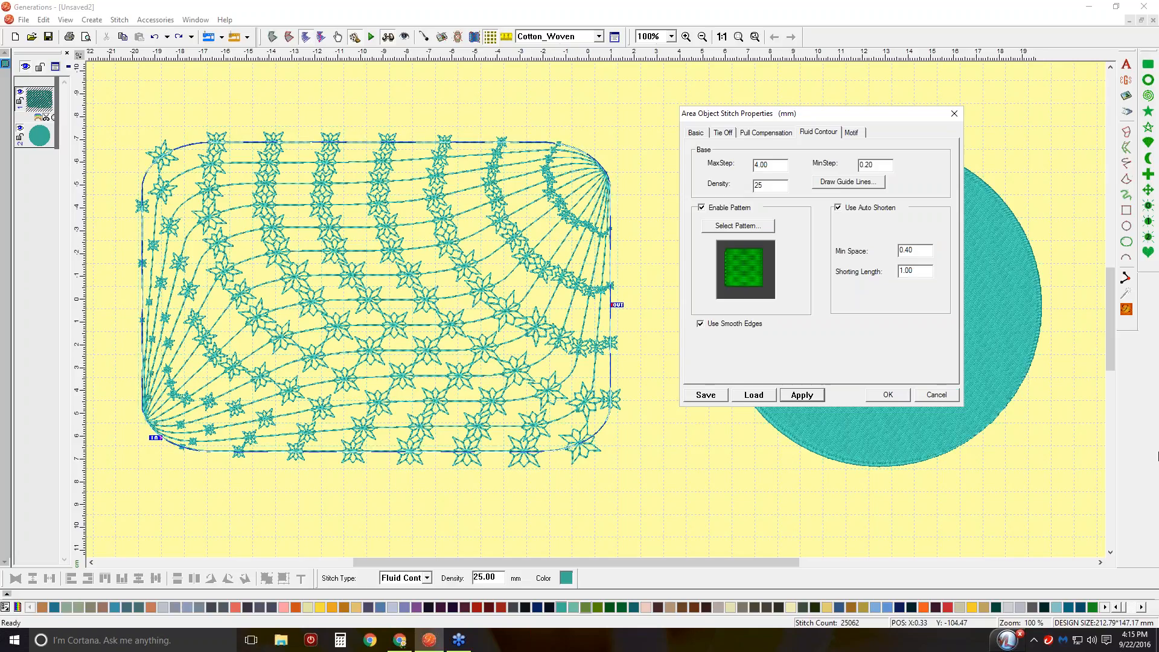
pyautogui.click(1154, 470)
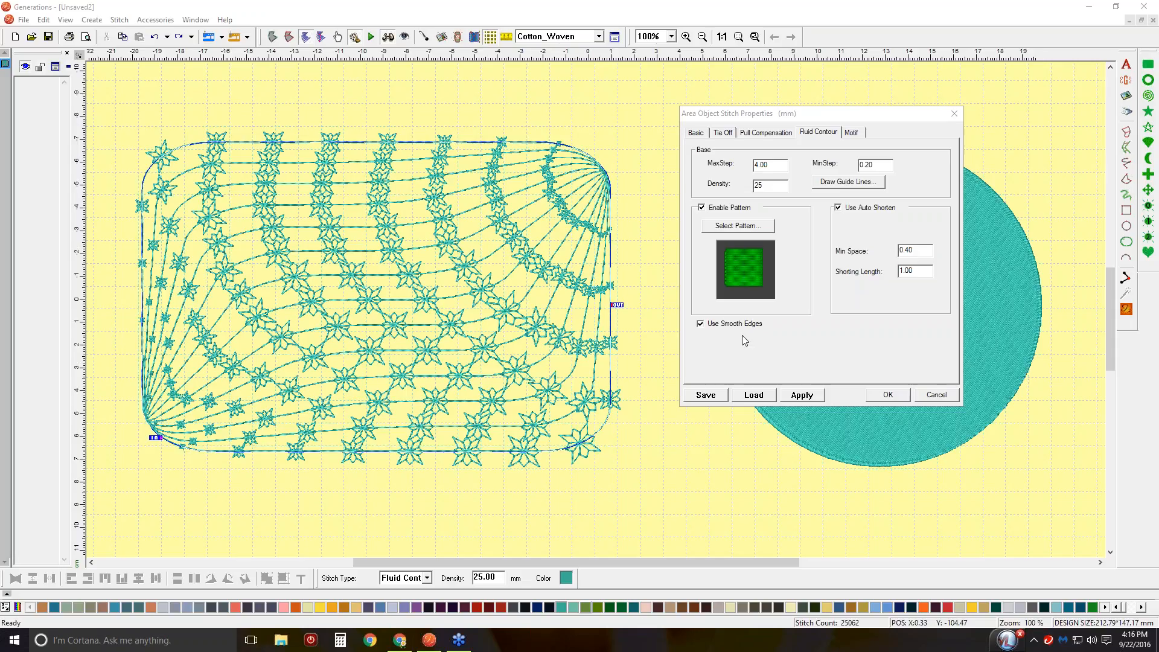
# Step: Switch Motif A to the no2 diamond motif and apply it to the fill
pyautogui.click(851, 133)
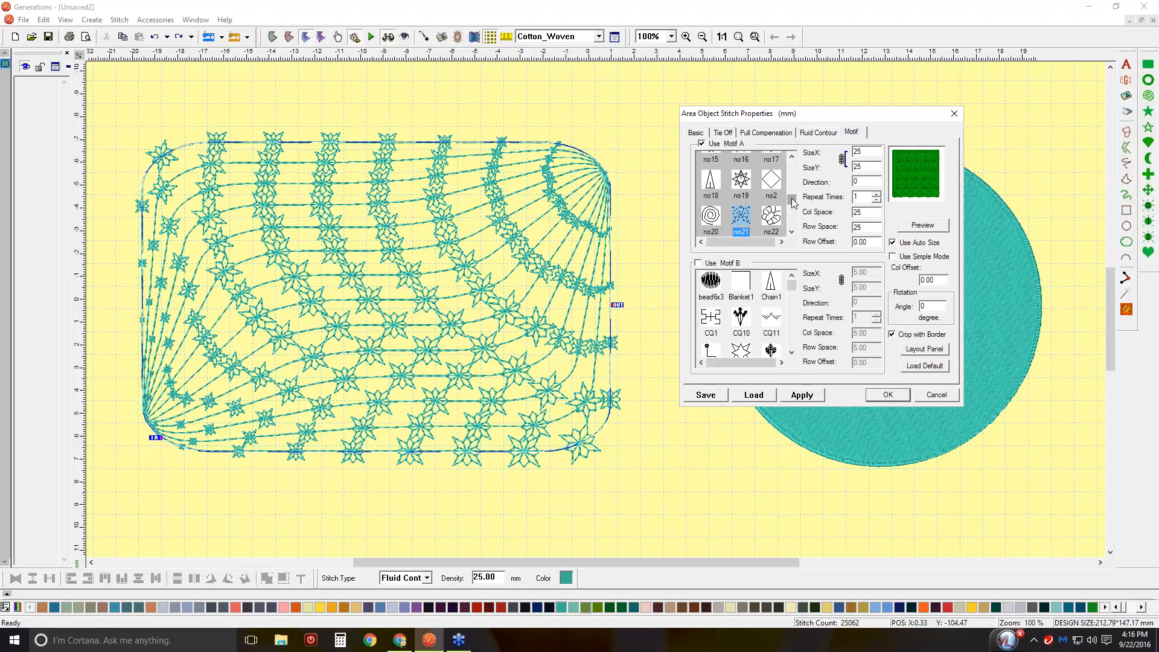
pyautogui.click(775, 185)
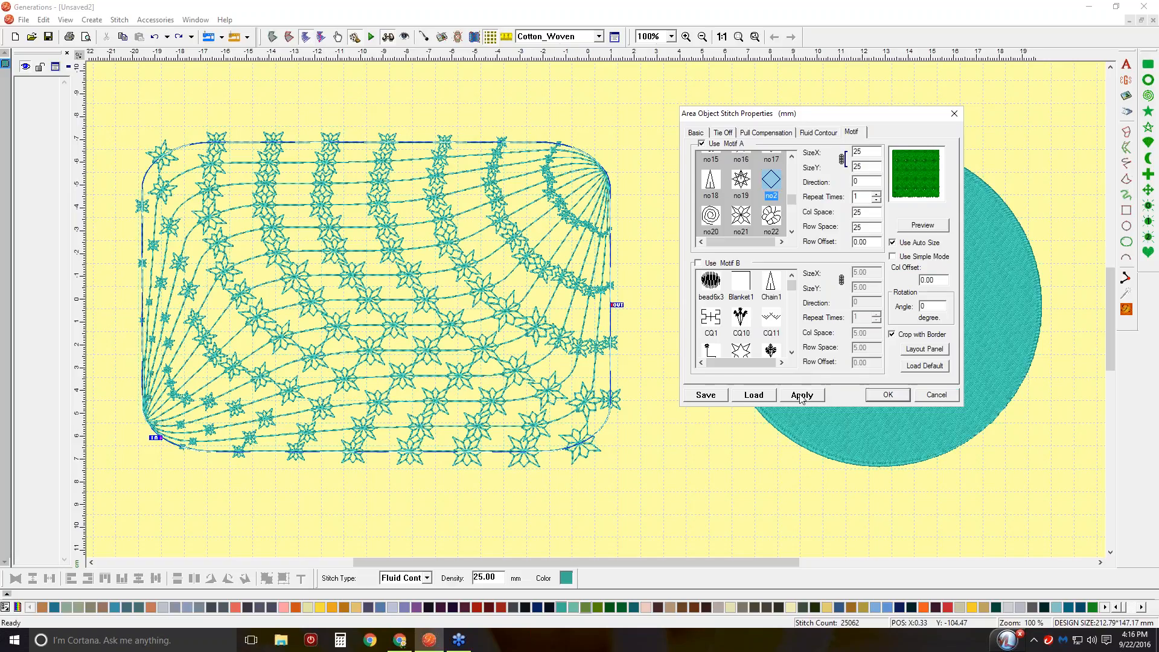
pyautogui.click(801, 394)
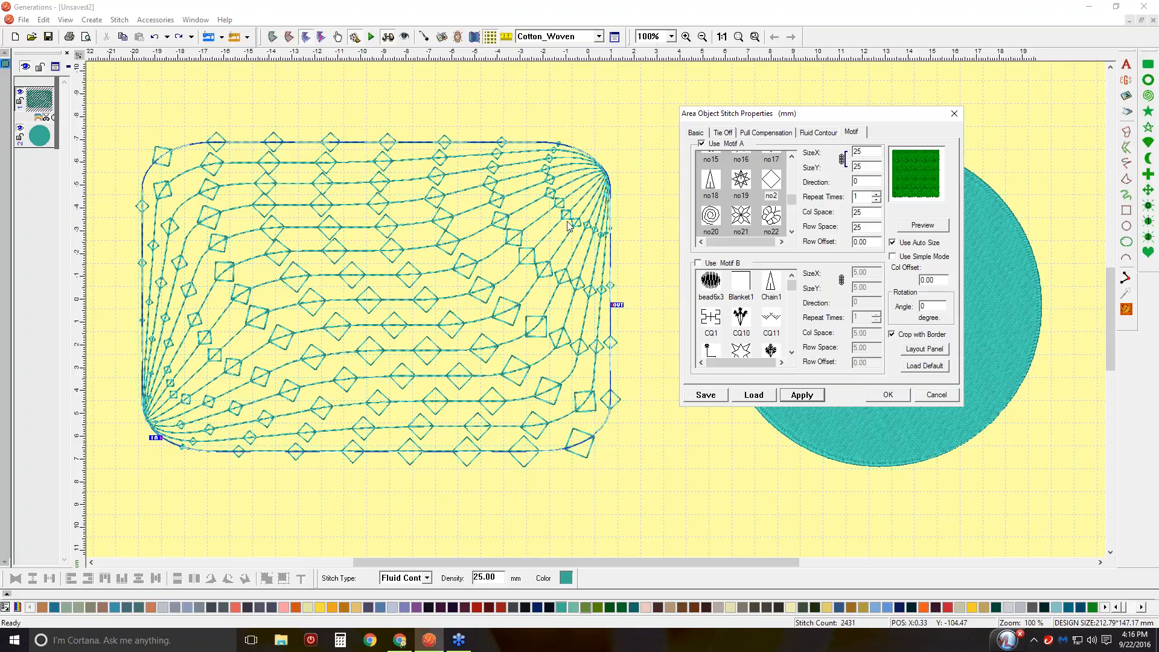
# Step: Move the guide point at the rectangle's upper-right corner slightly down its right edge, accept the edit, and apply the new flow
pyautogui.click(818, 133)
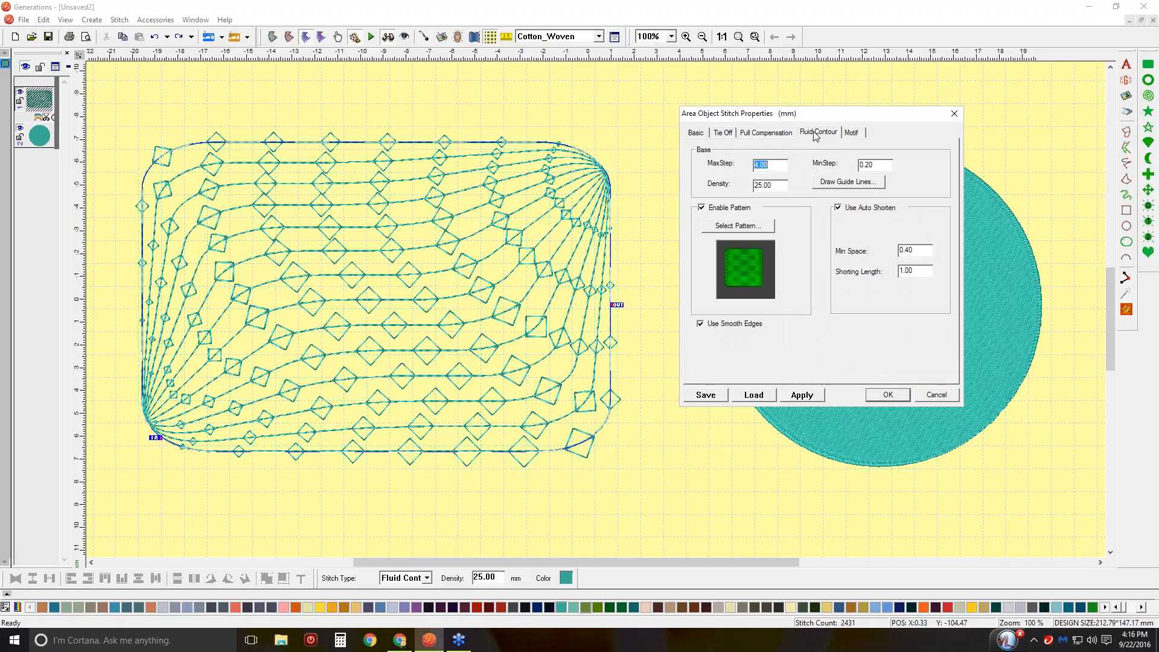
pyautogui.click(861, 185)
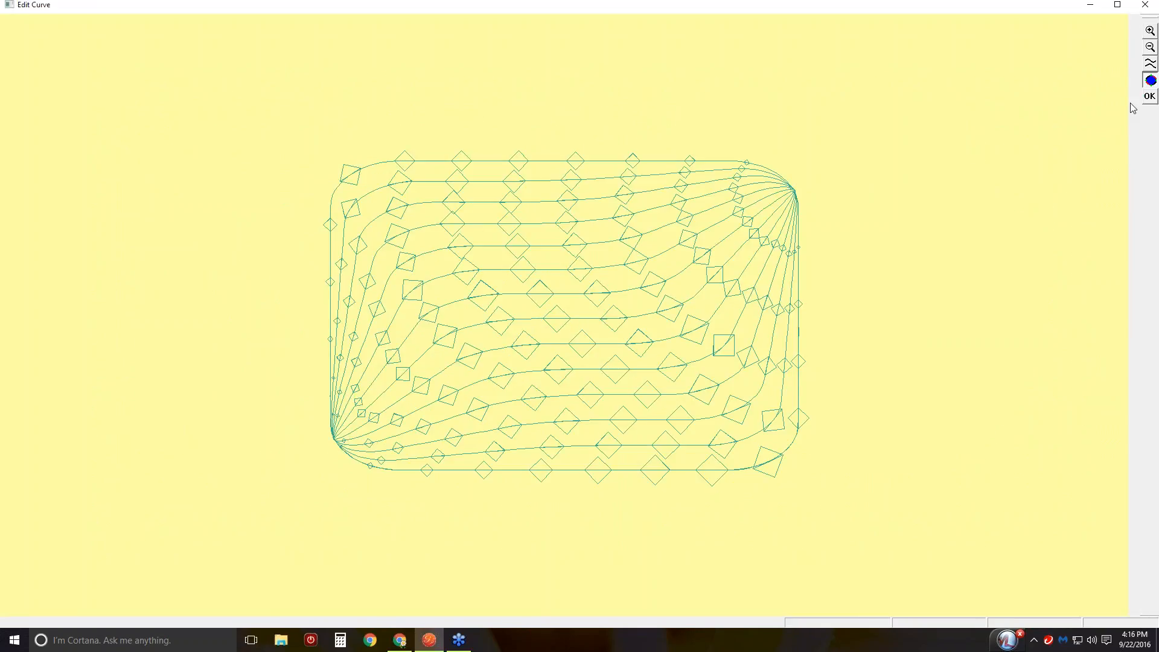
pyautogui.click(1150, 80)
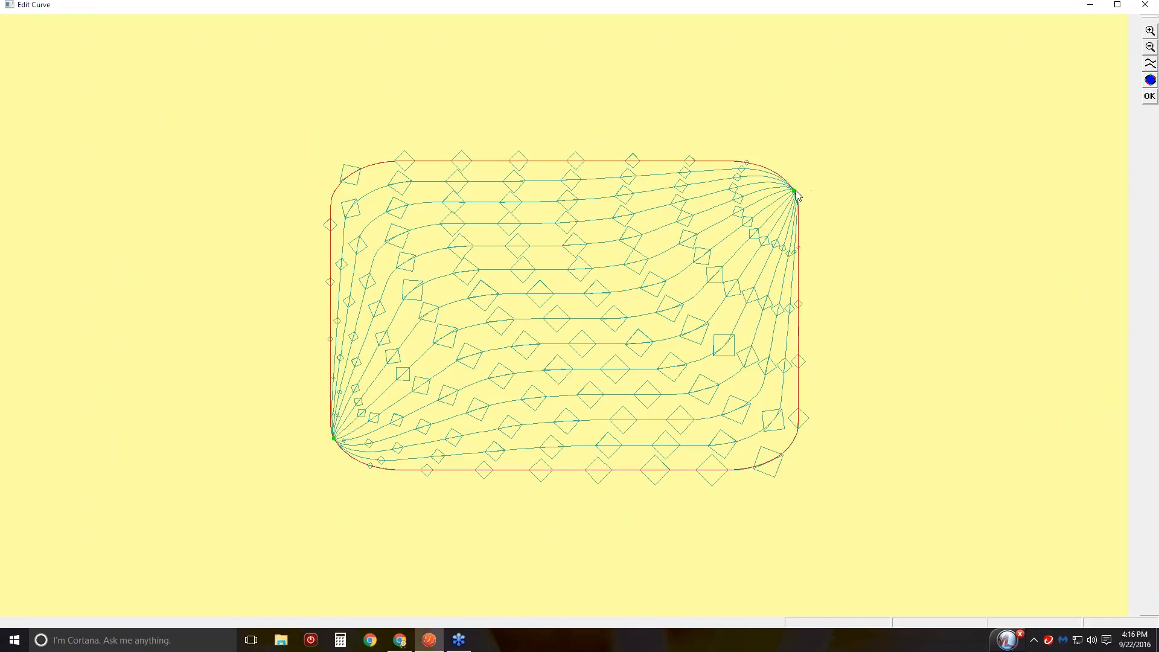
pyautogui.click(797, 230)
pyautogui.click(1149, 96)
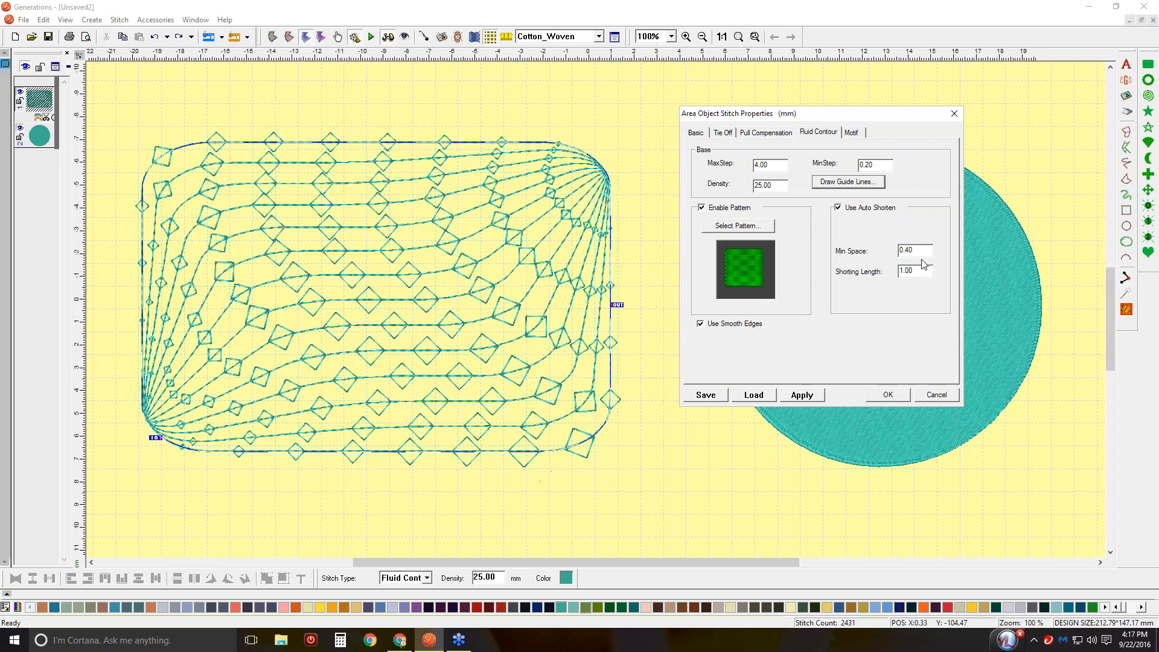
pyautogui.click(812, 397)
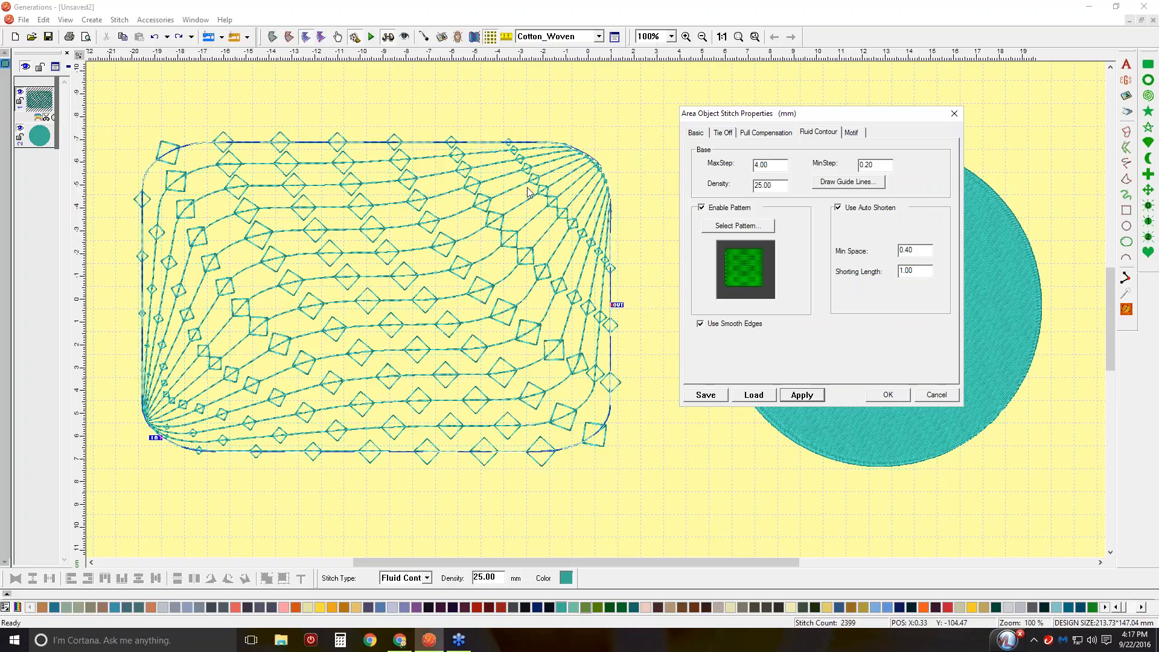
# Step: Enable Motif B alongside Motif A, choose the no7 motif for it, and apply the fill
pyautogui.click(860, 136)
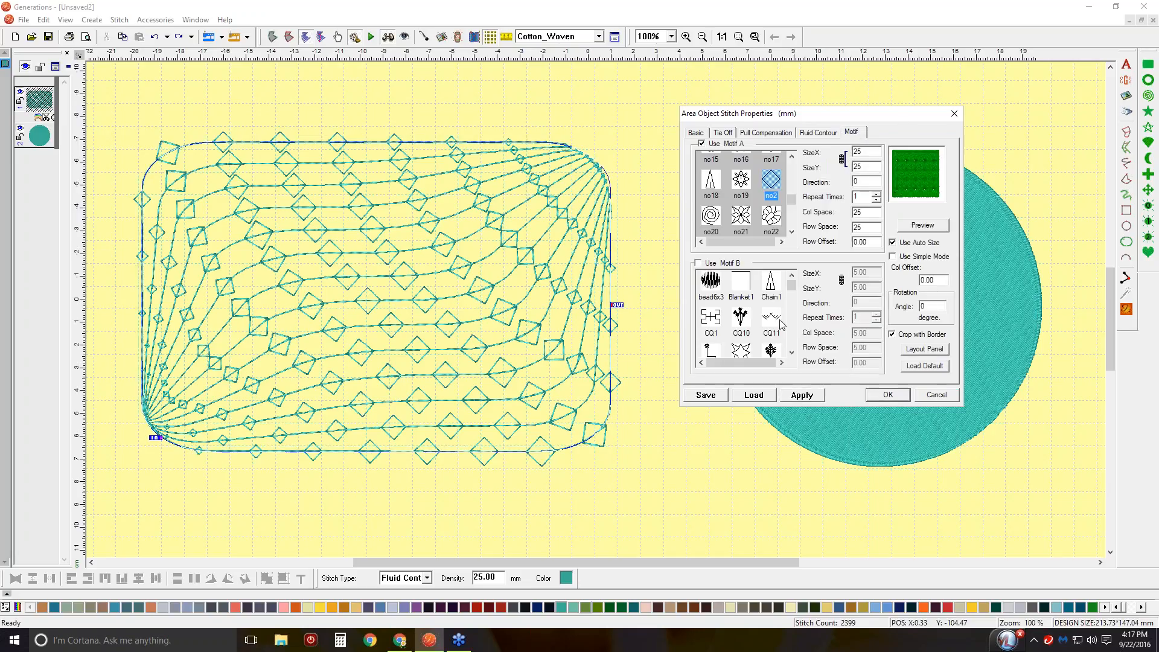
pyautogui.click(698, 263)
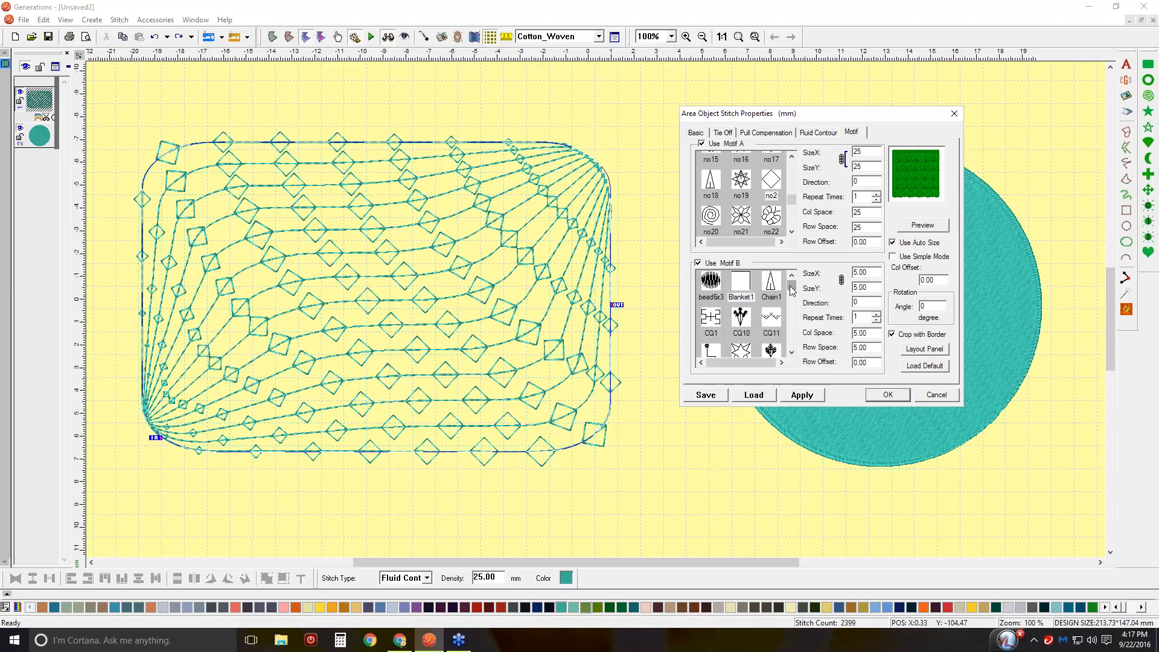
pyautogui.scroll(-3, 790, 289)
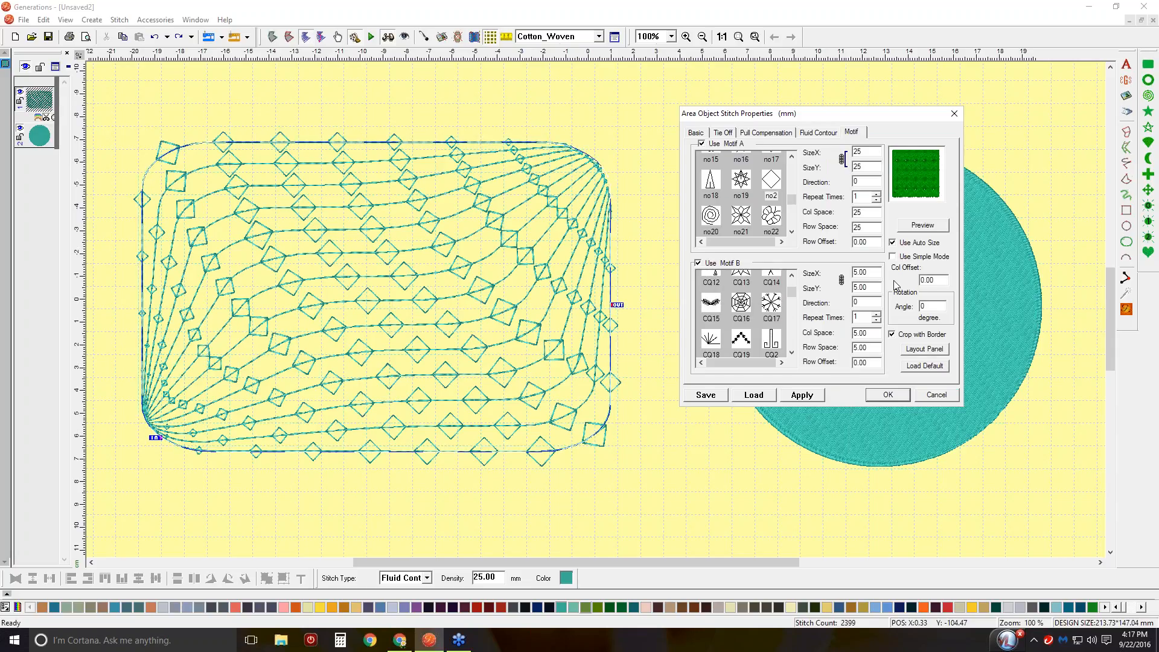
pyautogui.click(792, 301)
pyautogui.moveTo(792, 301); pyautogui.dragTo(801, 344)
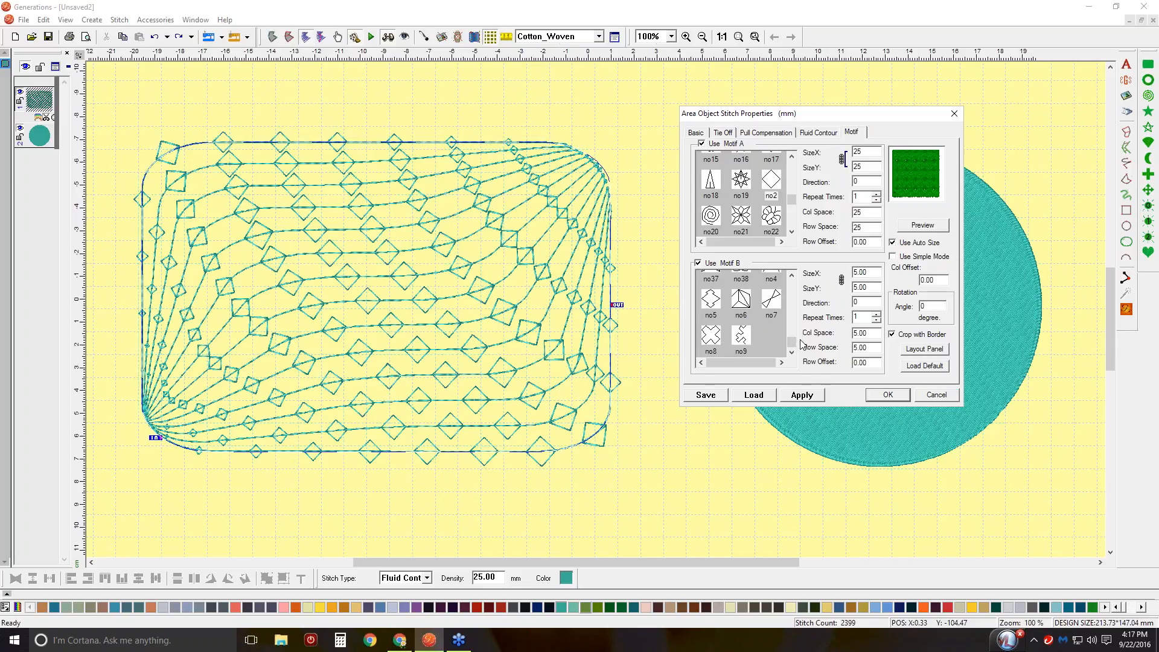
pyautogui.click(772, 302)
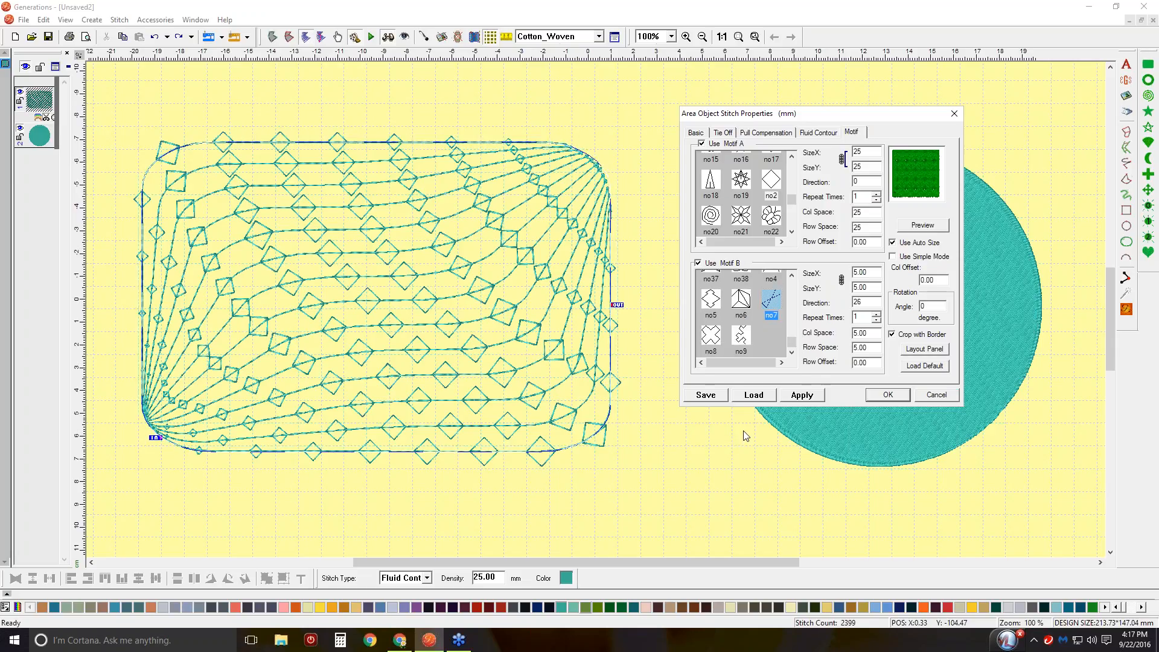
pyautogui.moveTo(791, 345); pyautogui.dragTo(792, 344)
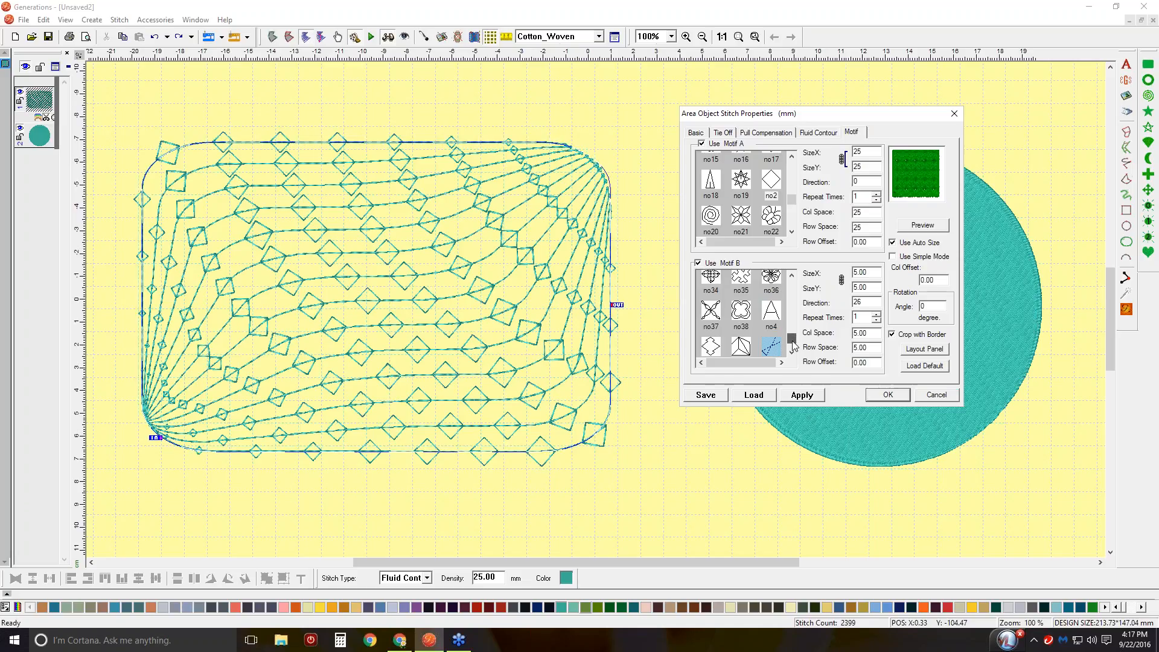
pyautogui.click(817, 397)
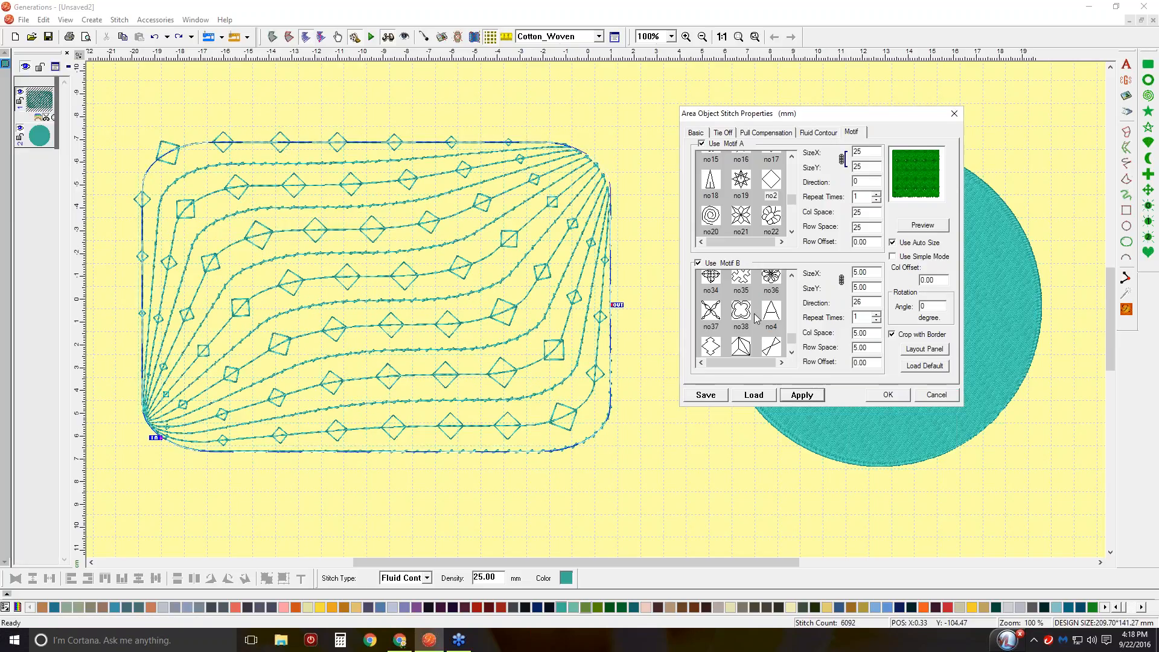
# Step: Set Motif B's linked X and Y sizes to 15 mm and apply the change
pyautogui.click(866, 275)
pyautogui.doubleClick(864, 273)
pyautogui.write('15')
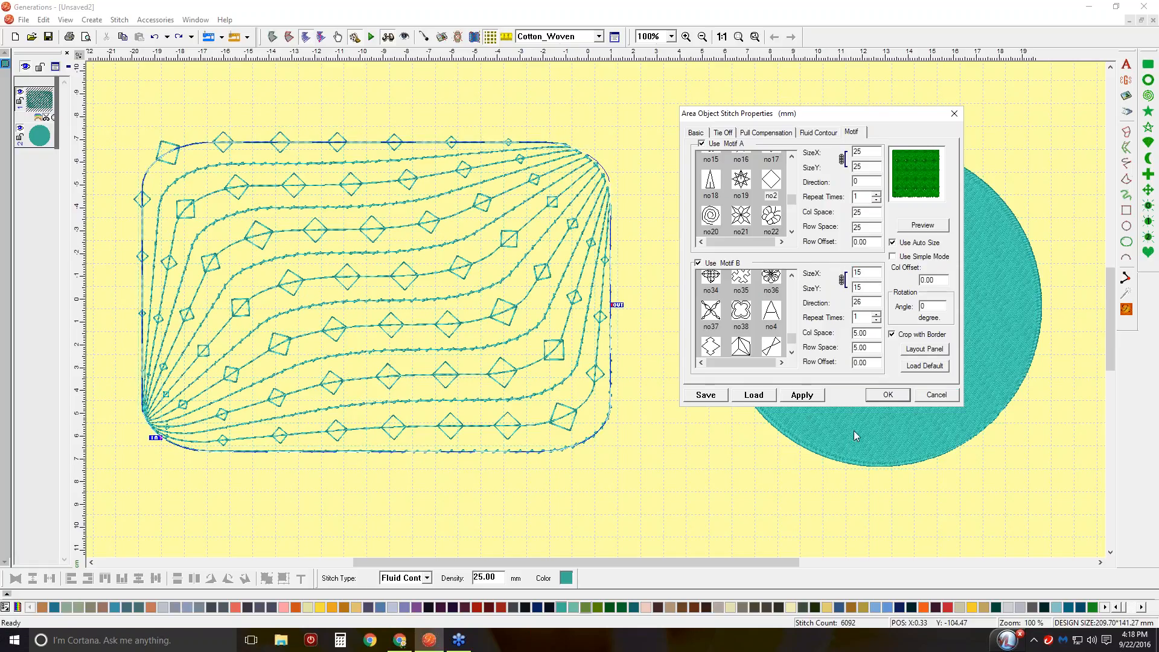
pyautogui.click(802, 395)
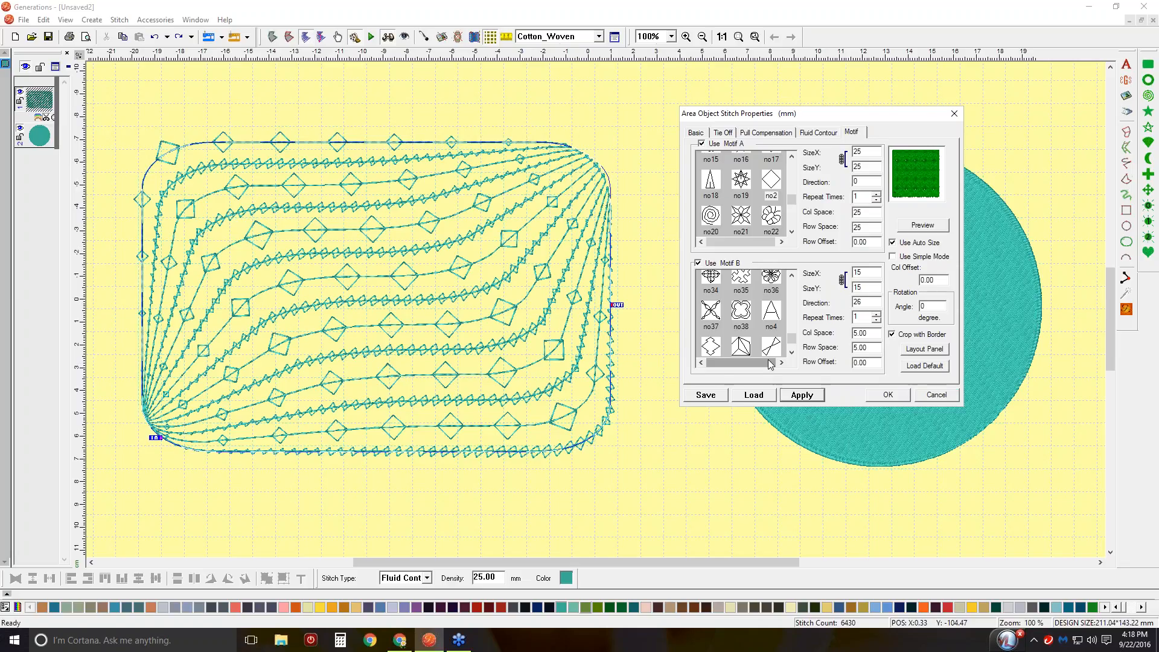
# Step: Set Motif B's column space and row space to 15 mm and apply them
pyautogui.doubleClick(863, 333)
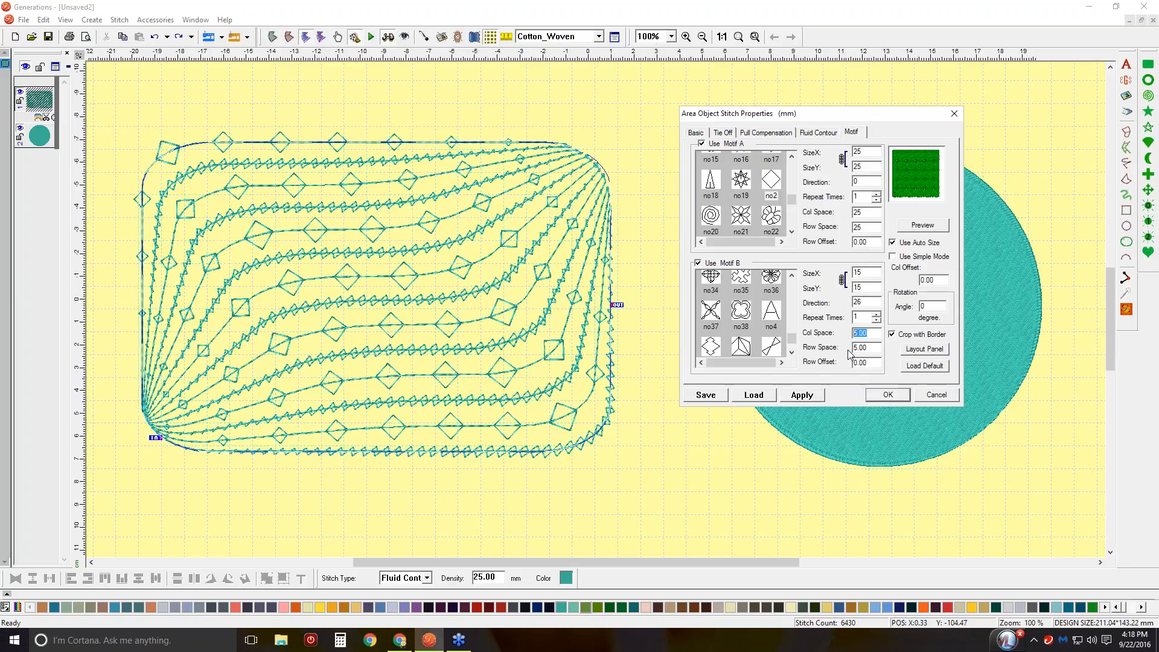
pyautogui.write('15')
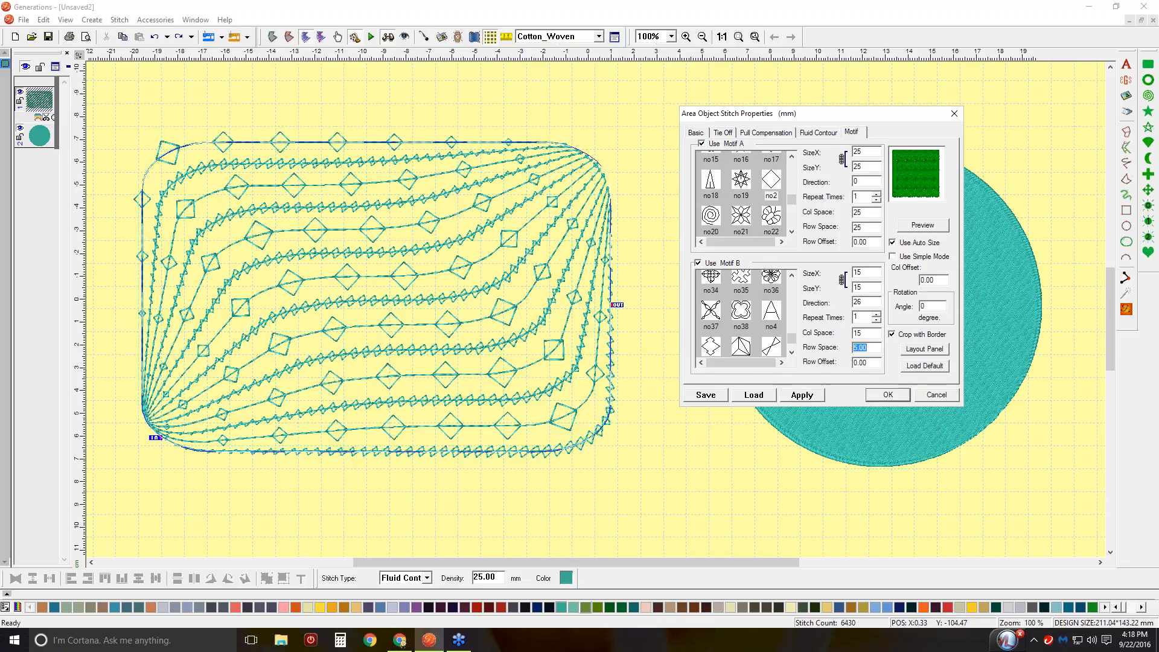
pyautogui.write('15')
pyautogui.click(808, 396)
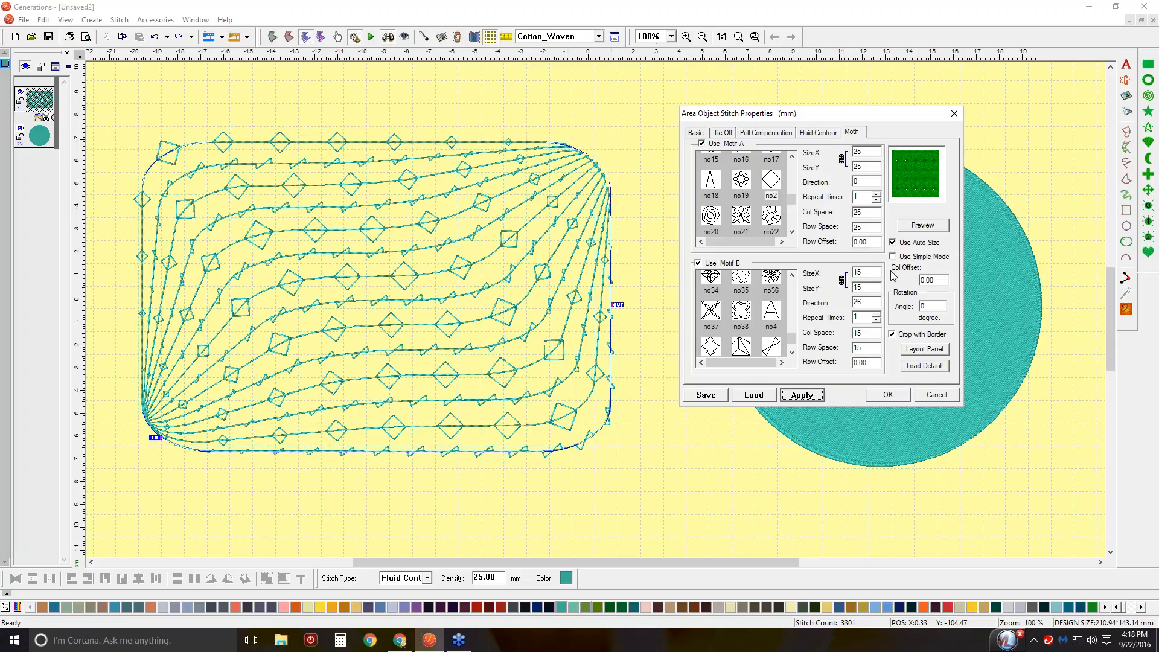
# Step: Adjust the motif layout freehand: rotation about 330°, Motif B direction about 334°, column space about 17.6 mm, row space about 22.5 mm, row offset 1.5 mm
pyautogui.click(922, 350)
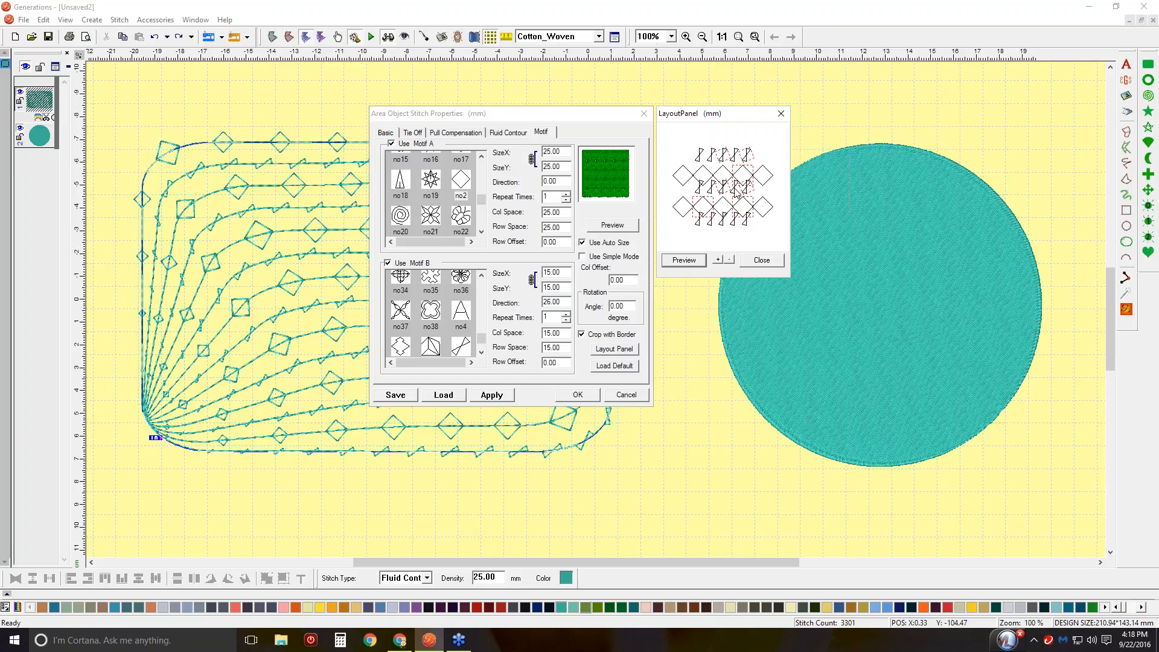
pyautogui.moveTo(749, 158); pyautogui.dragTo(747, 203)
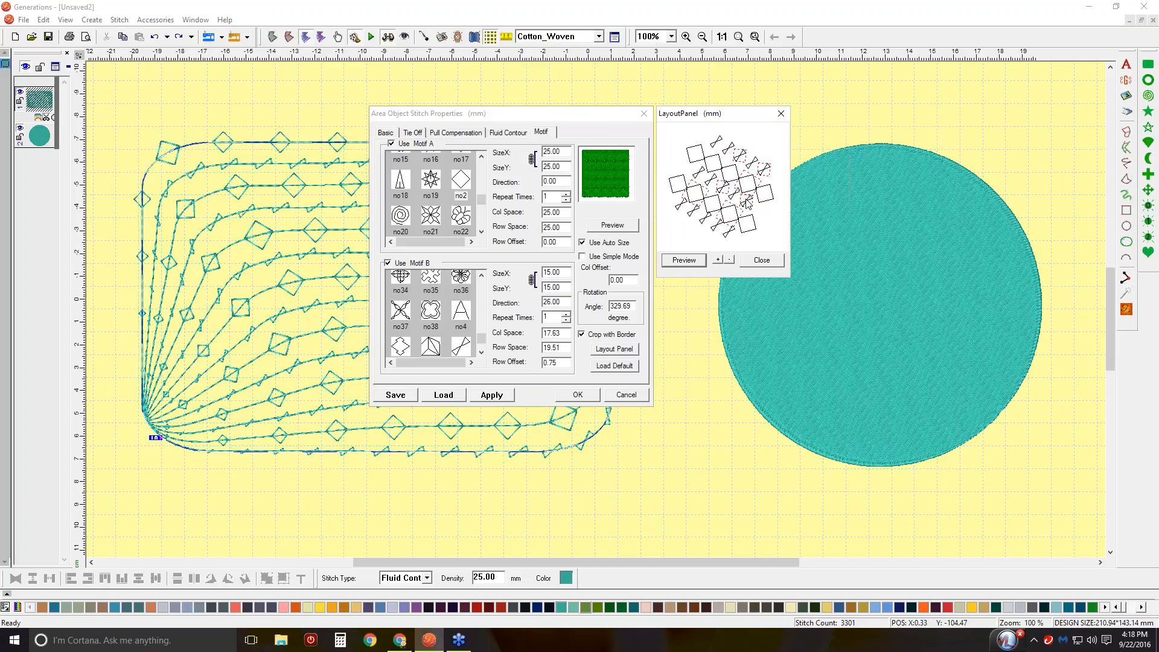
pyautogui.moveTo(744, 163); pyautogui.dragTo(743, 153)
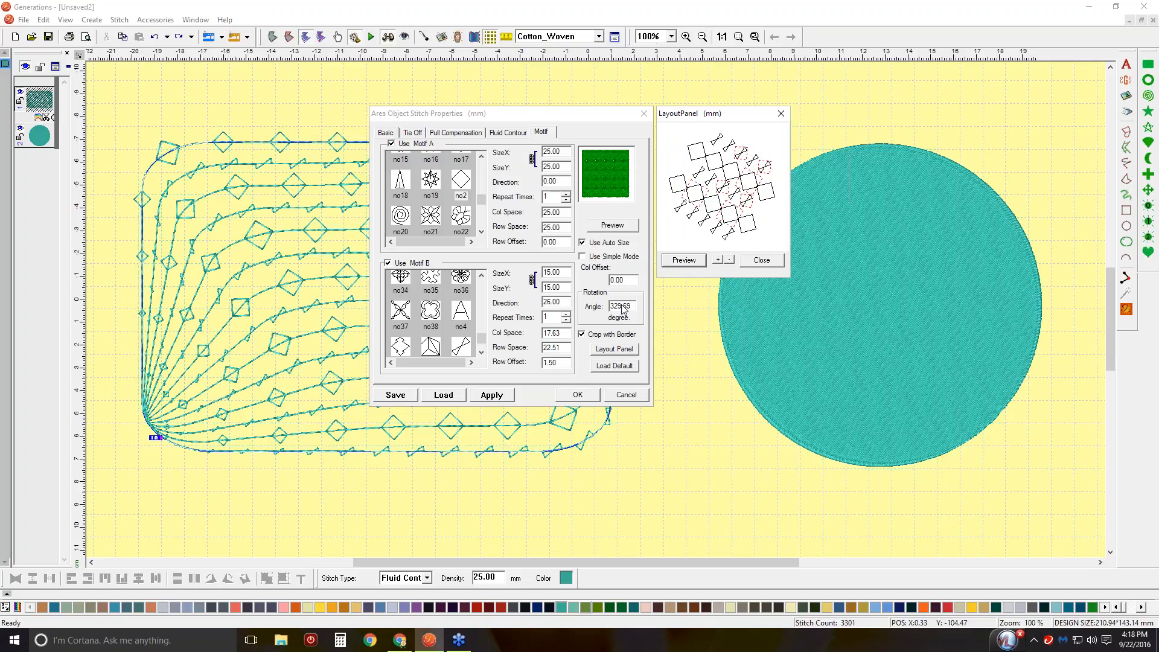
pyautogui.moveTo(728, 183); pyautogui.dragTo(727, 191)
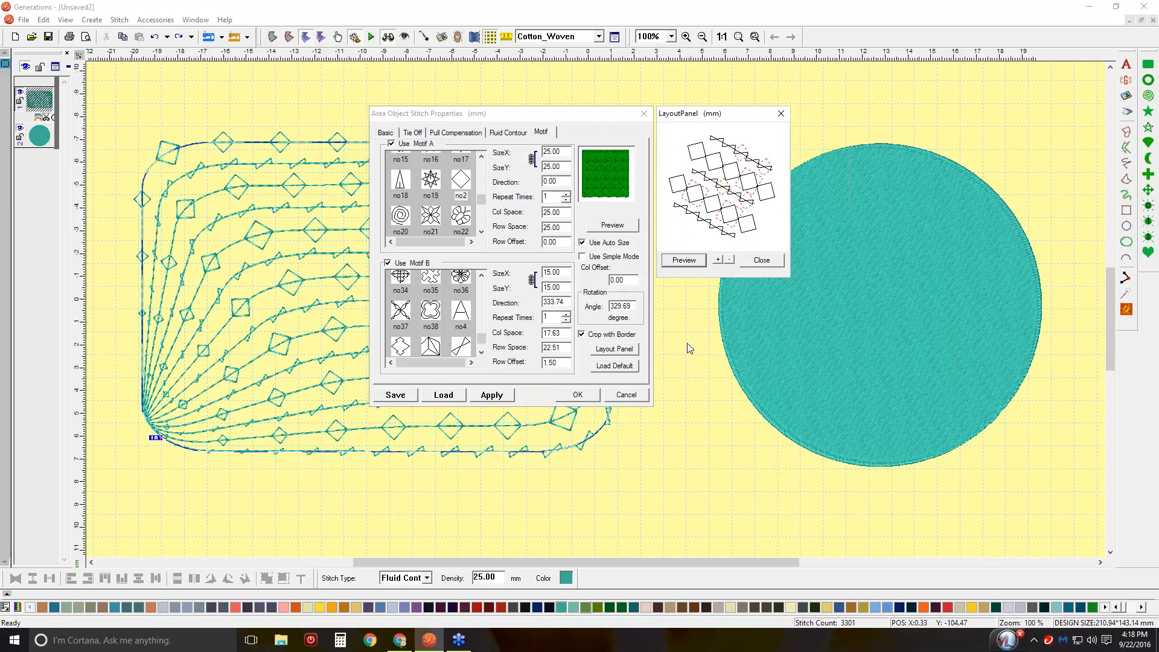
# Step: Preview the rearranged motif layout, close the layout view, and apply the layout to the rectangle's fill
pyautogui.click(678, 263)
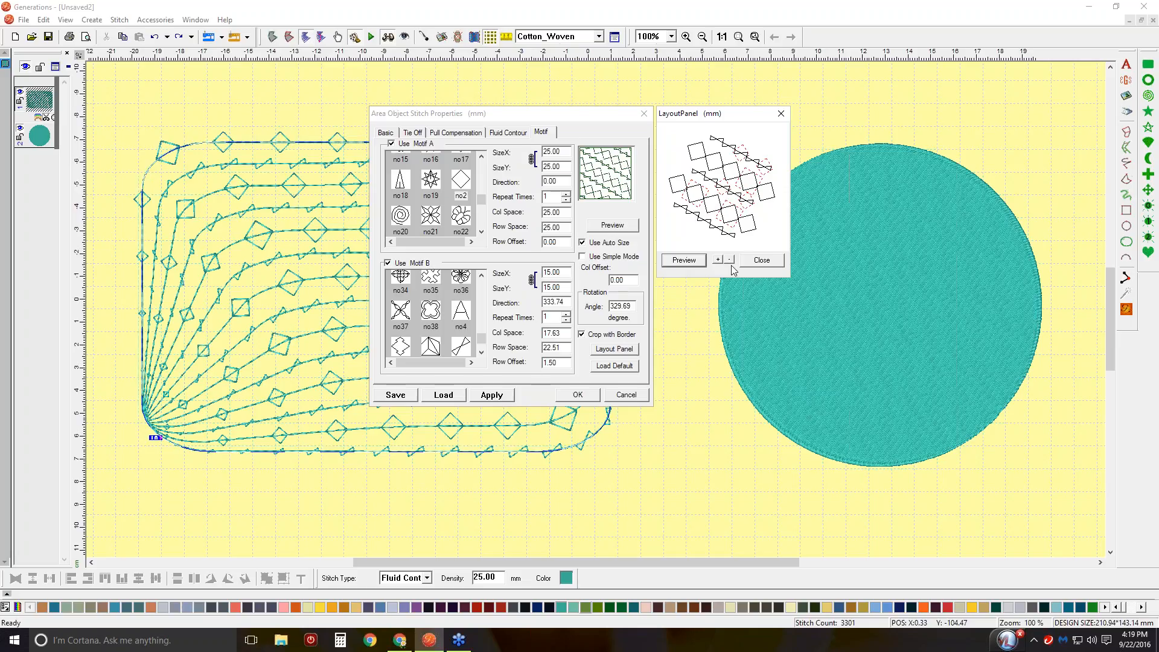
pyautogui.click(754, 263)
pyautogui.click(559, 395)
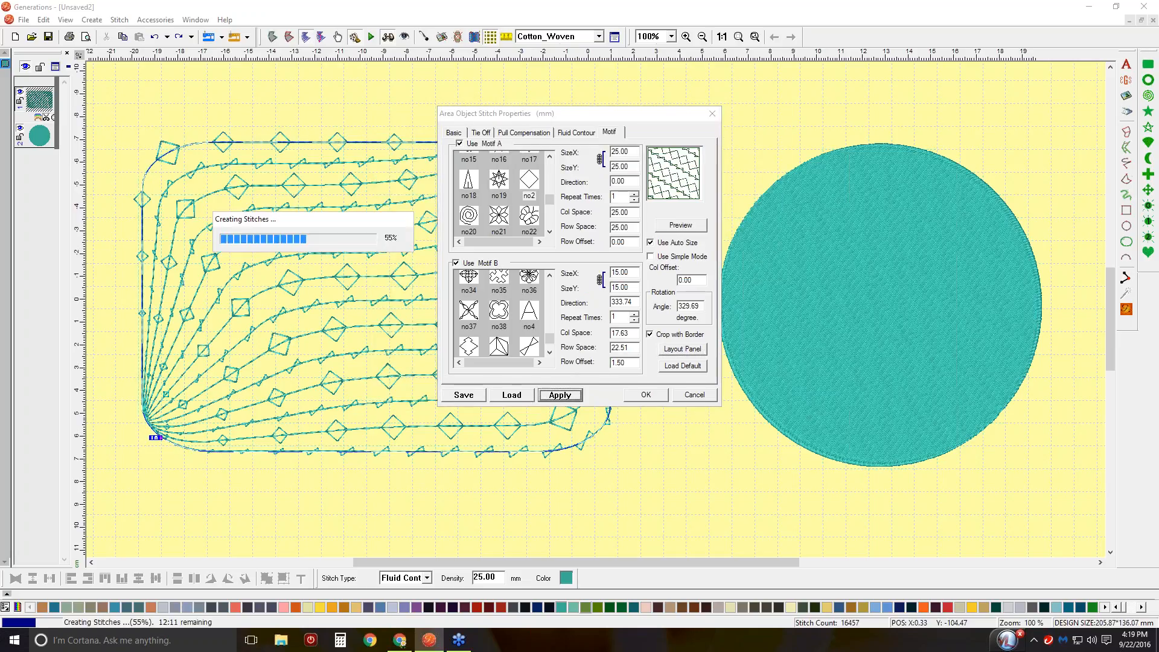
# Step: Accept the two-motif fill settings for the rounded rectangle after checking the stitched result
pyautogui.moveTo(570, 118); pyautogui.dragTo(840, 120)
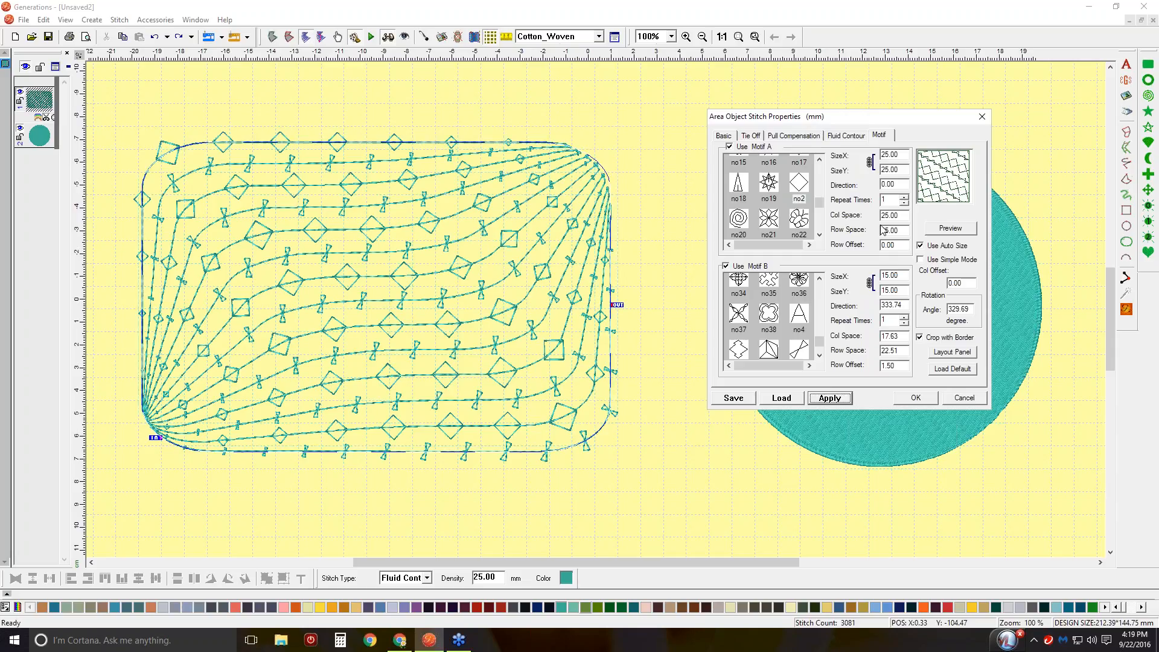
pyautogui.click(912, 398)
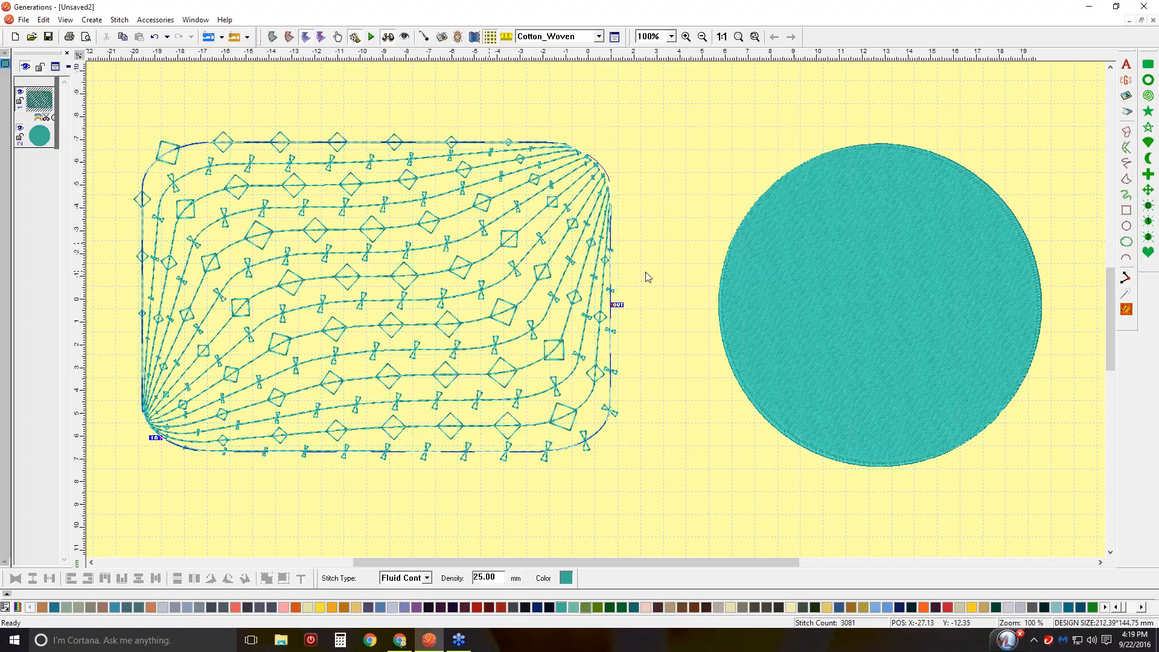
# Step: Select the circle, open its stitch properties, and choose the Fluid Contour stitch type
pyautogui.click(903, 279)
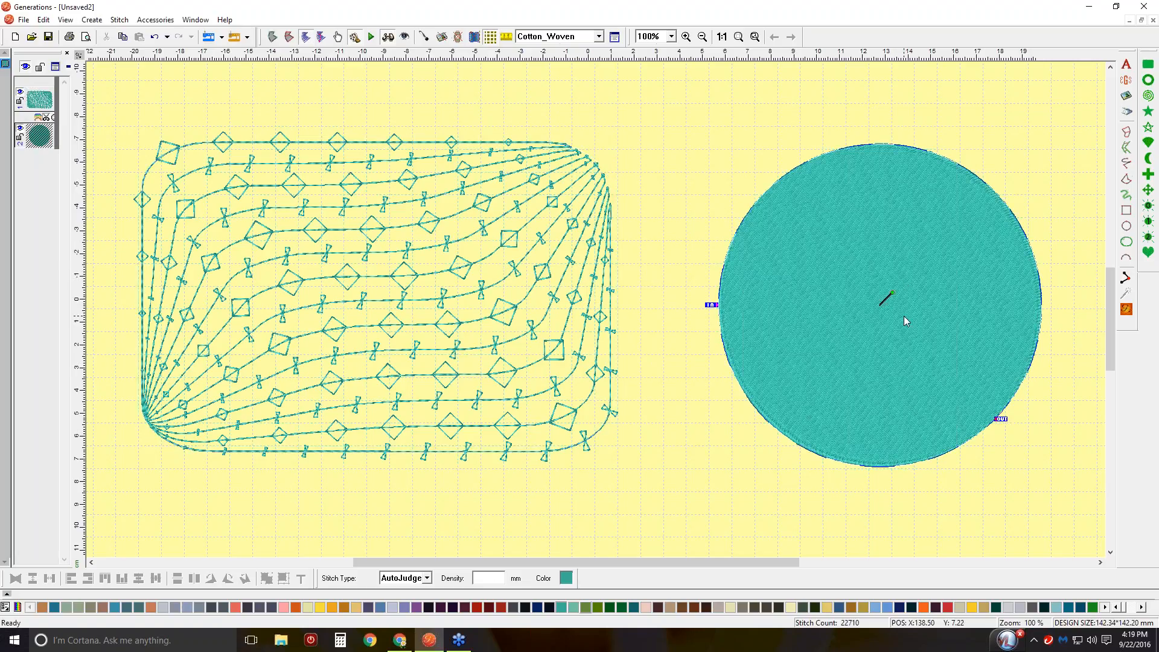
pyautogui.click(615, 38)
pyautogui.moveTo(524, 305); pyautogui.dragTo(658, 306)
pyautogui.click(583, 261)
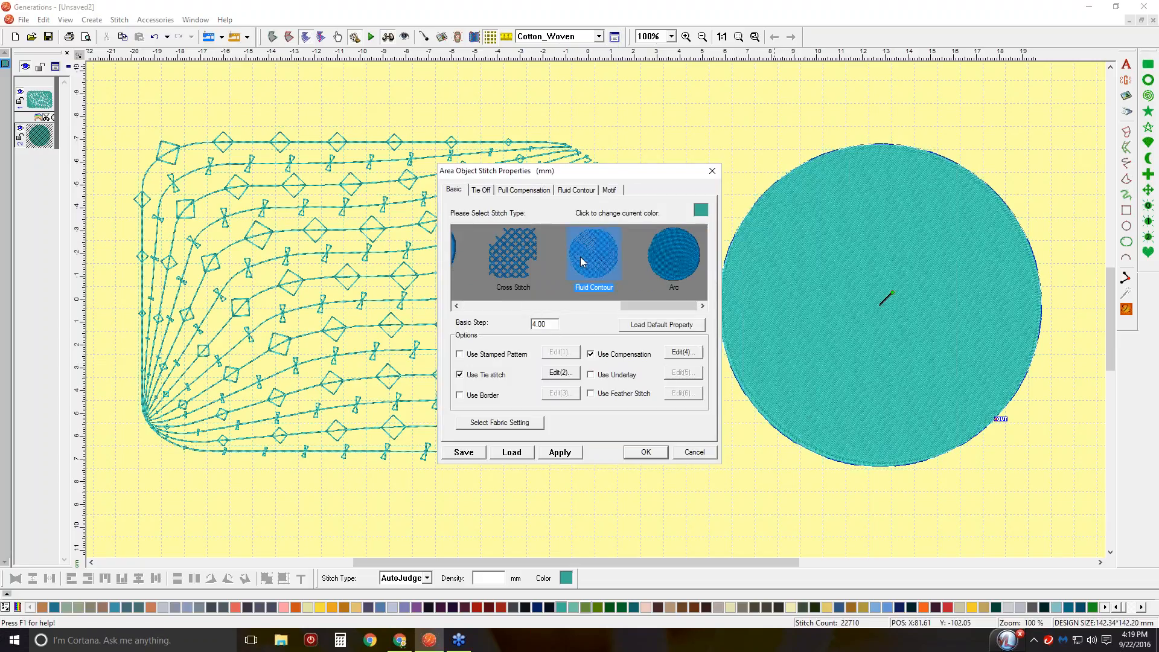
# Step: Open the guide line editor for the circle and draw a downward-bowed guide line across its upper right part
pyautogui.click(587, 190)
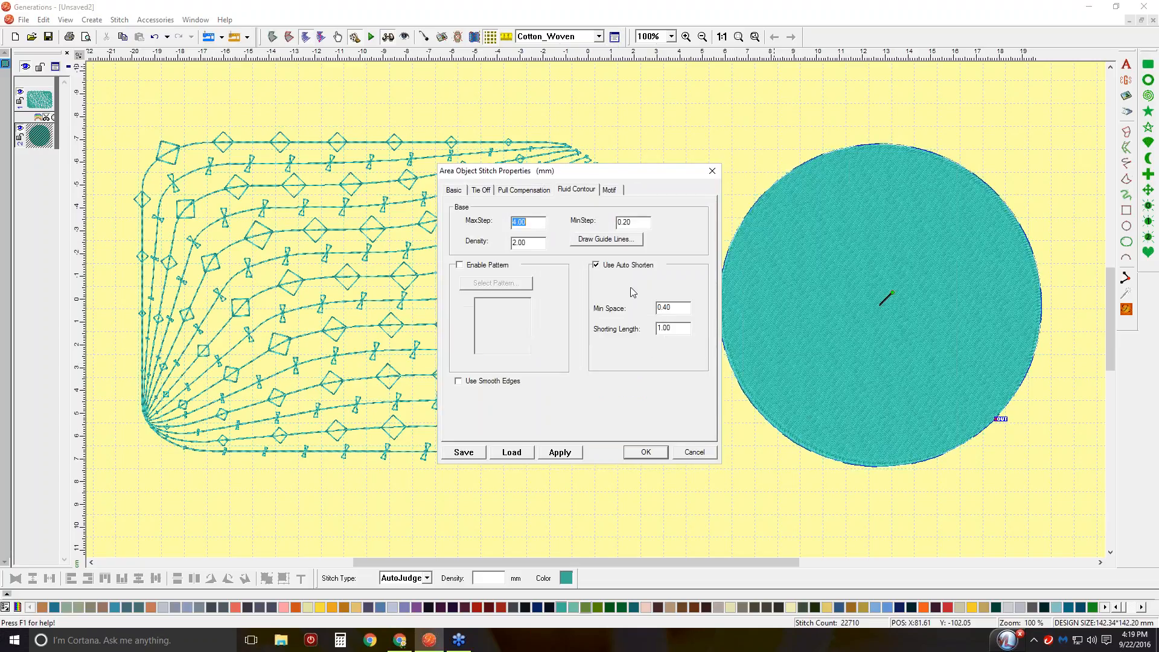
pyautogui.click(640, 240)
pyautogui.click(1151, 65)
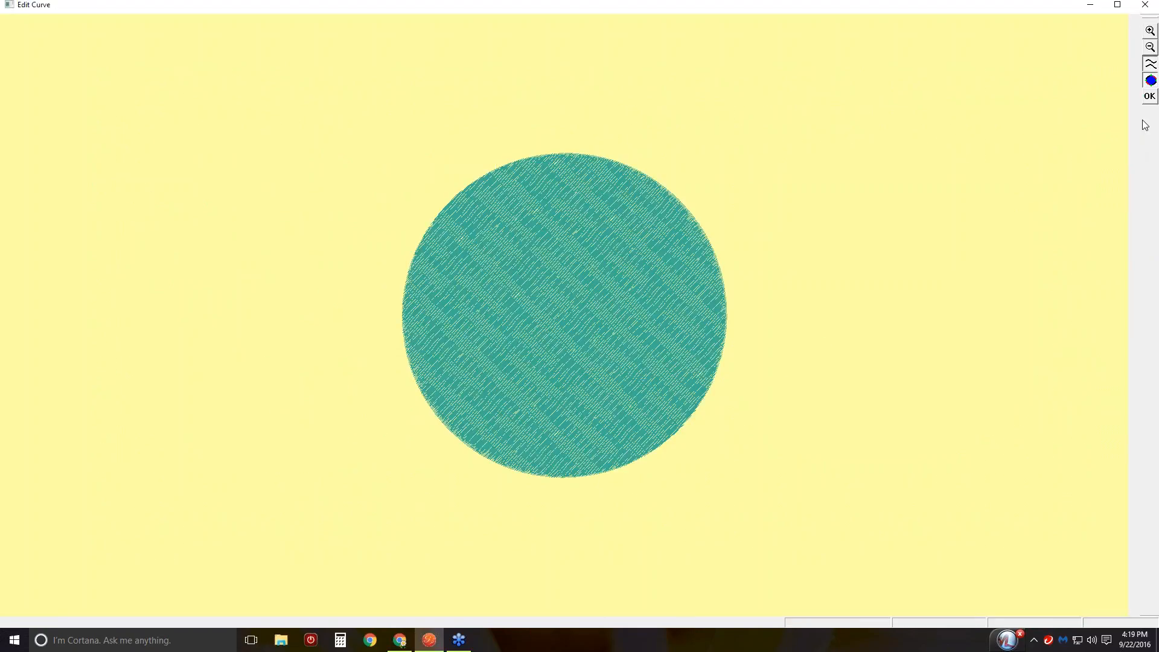
pyautogui.click(1150, 80)
pyautogui.click(757, 201)
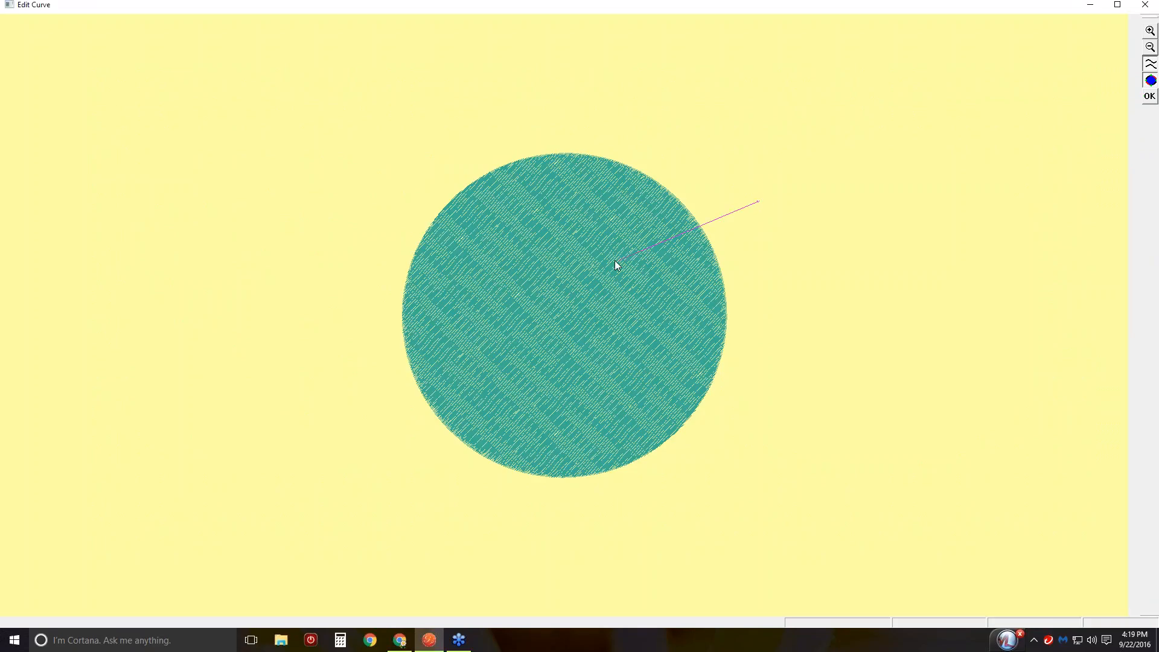
pyautogui.click(586, 215)
pyautogui.click(514, 138)
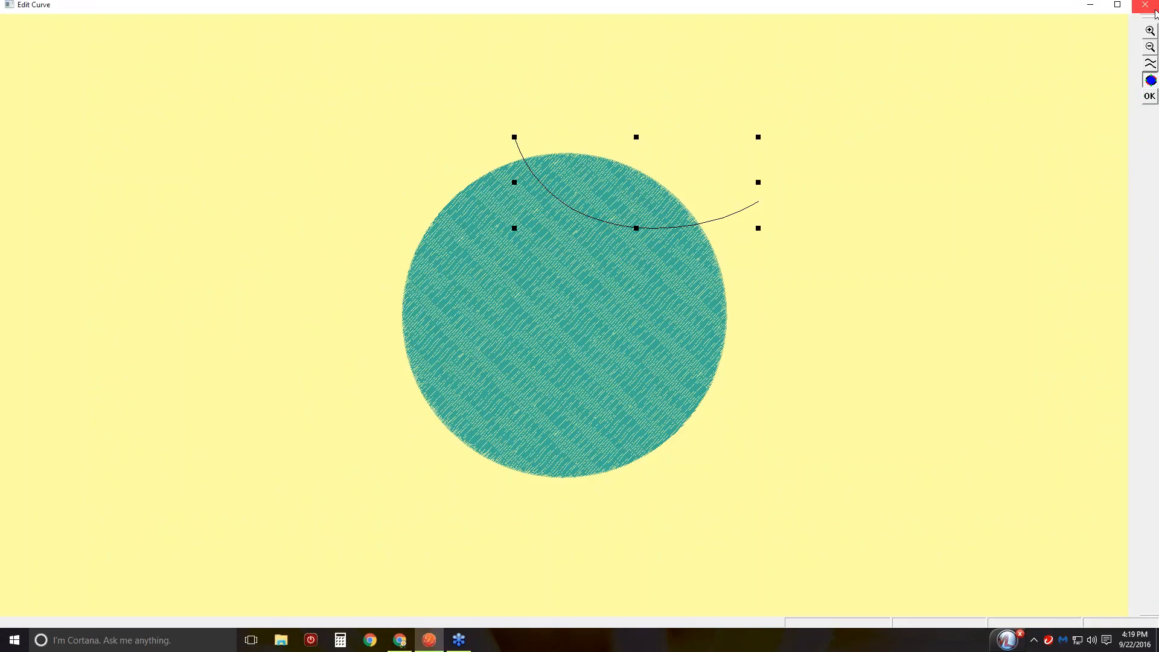
# Step: Draw an S-shaped guide line through the right half of the circle, ending beyond its lower right edge
pyautogui.click(1151, 65)
pyautogui.click(763, 324)
pyautogui.click(672, 248)
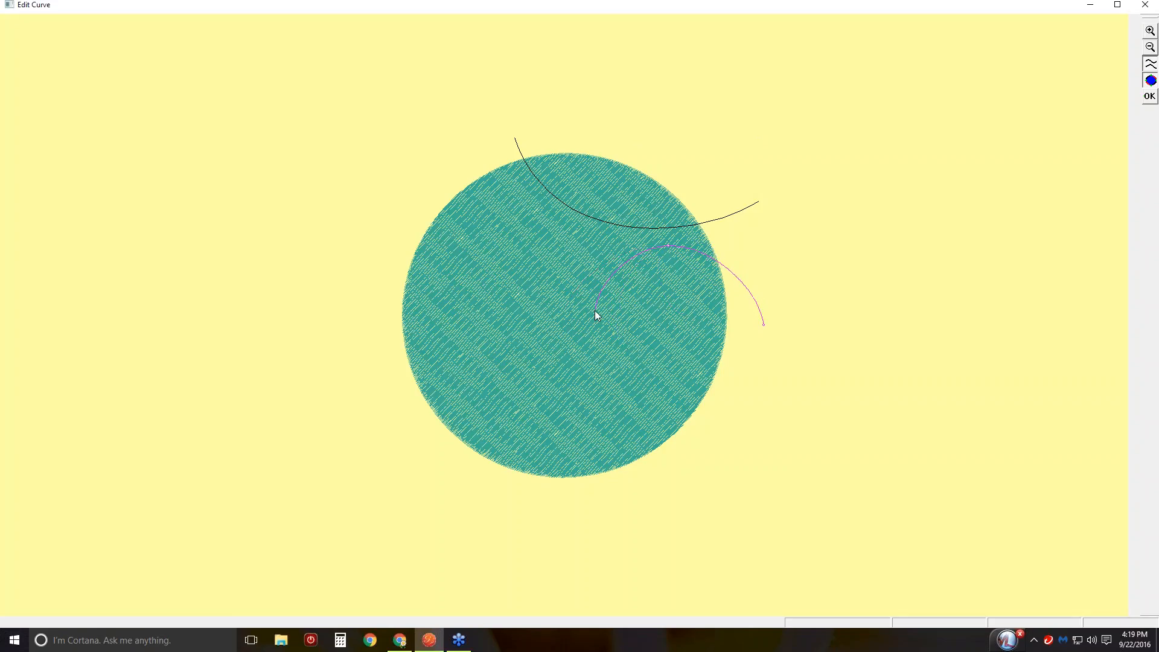
pyautogui.click(632, 337)
pyautogui.click(697, 334)
pyautogui.click(704, 461)
pyautogui.rightClick(704, 461)
# Step: Try to add a winding guide line from outside the circle's upper left edge to below its bottom edge
pyautogui.click(382, 191)
pyautogui.click(460, 214)
pyautogui.click(443, 289)
pyautogui.click(618, 350)
pyautogui.rightClick(597, 502)
pyautogui.click(645, 347)
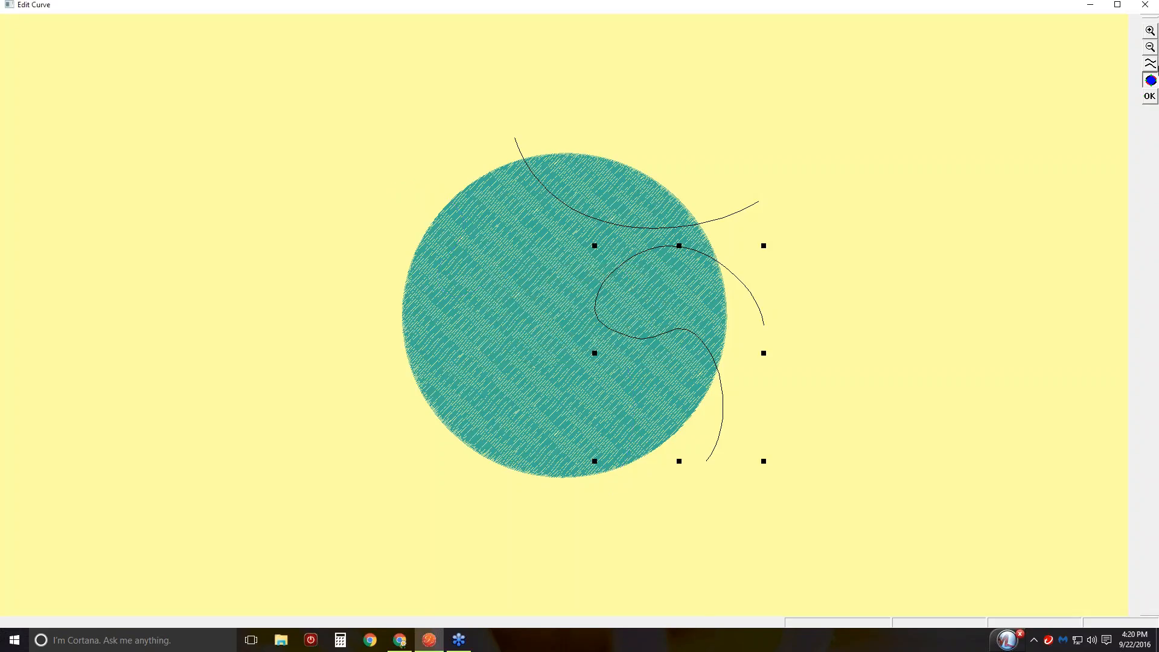
# Step: Retry the winding guide line, starting slightly lower on the circle's left side, and dismiss the message
pyautogui.click(1150, 64)
pyautogui.click(393, 215)
pyautogui.click(462, 240)
pyautogui.rightClick(596, 527)
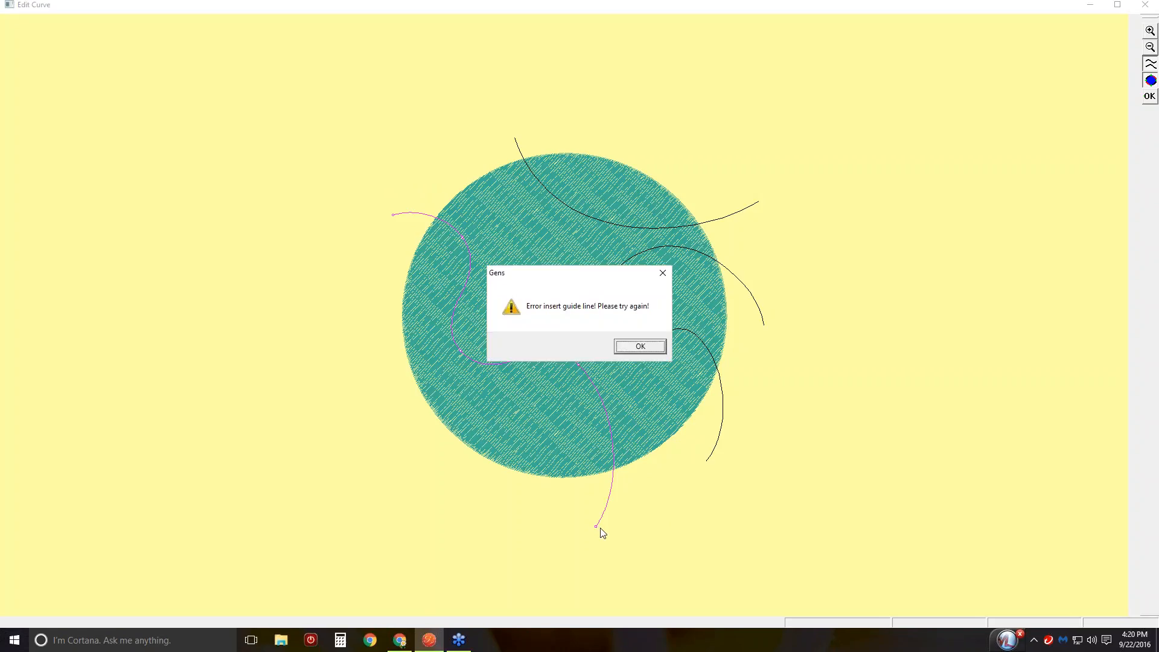
pyautogui.click(649, 352)
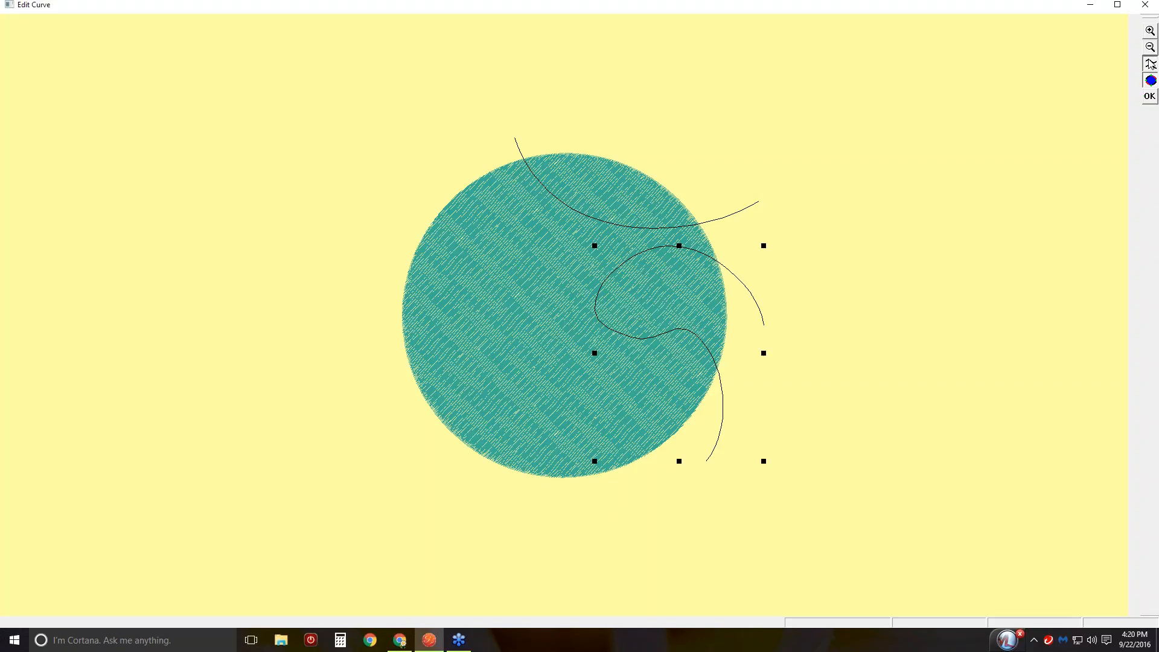
# Step: Try a simpler guide line down the circle's left part, and delete the S-shaped guide line
pyautogui.click(367, 218)
pyautogui.click(462, 277)
pyautogui.click(459, 496)
pyautogui.click(642, 345)
pyautogui.press('Delete')
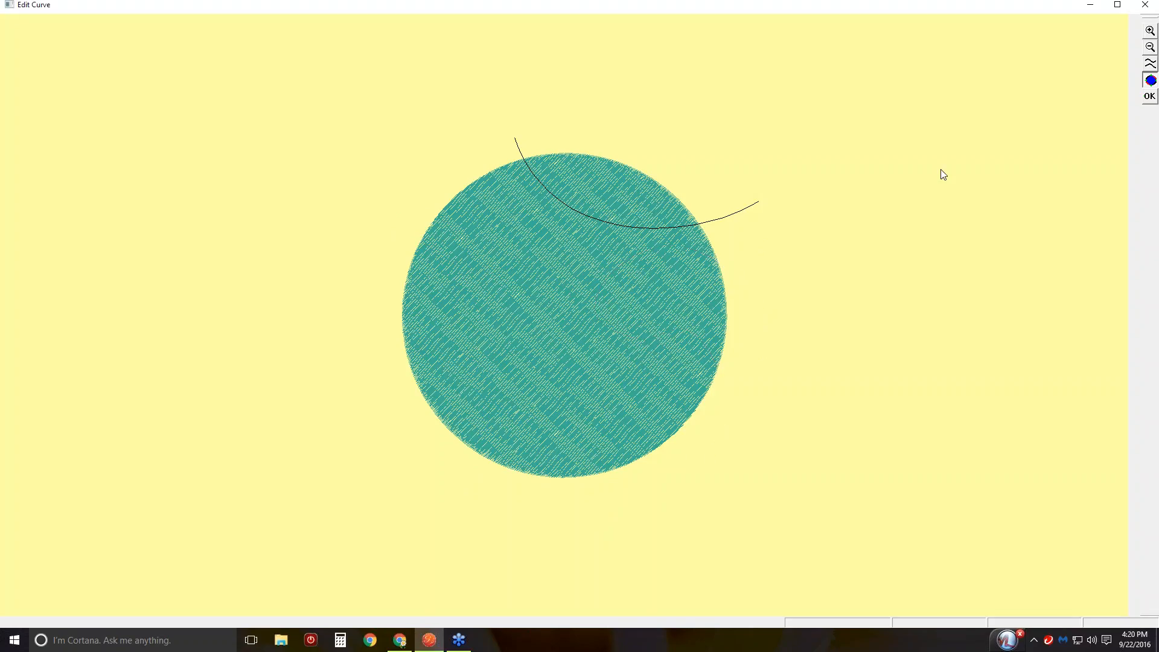
# Step: Draw a curved guide line from outside the circle's right edge, arching inward and down past its bottom edge
pyautogui.click(1150, 62)
pyautogui.click(776, 269)
pyautogui.click(667, 281)
pyautogui.rightClick(616, 505)
# Step: Try to add a third guide line bowing down the circle's left part, and dismiss the message
pyautogui.click(1151, 64)
pyautogui.click(465, 164)
pyautogui.click(510, 252)
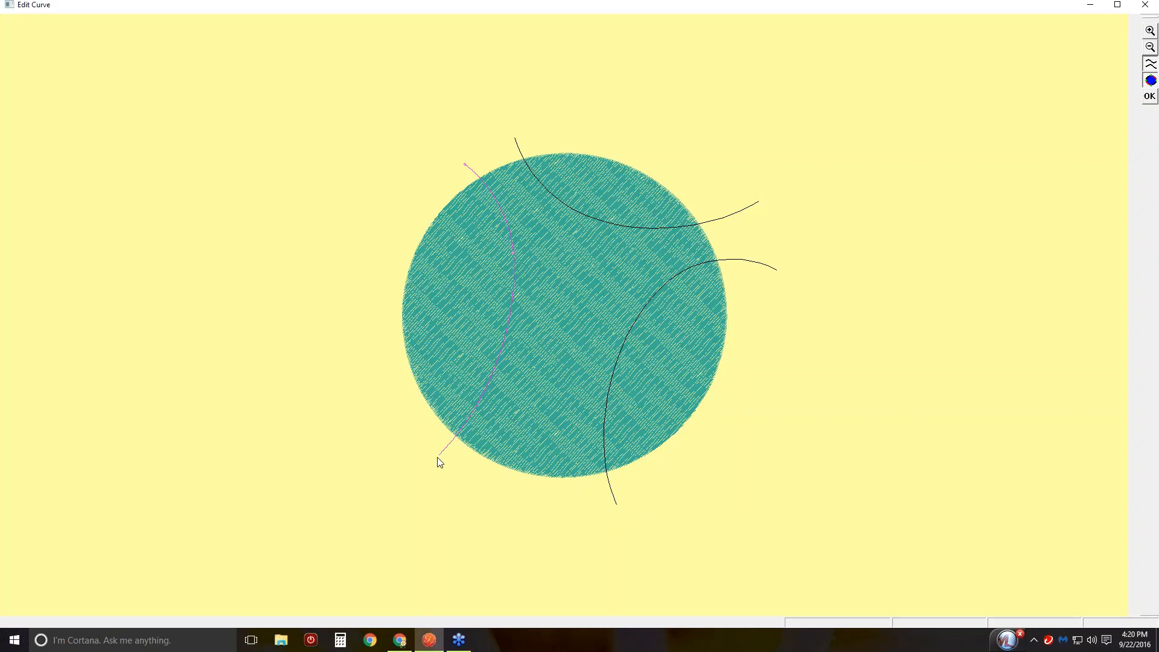
pyautogui.rightClick(400, 434)
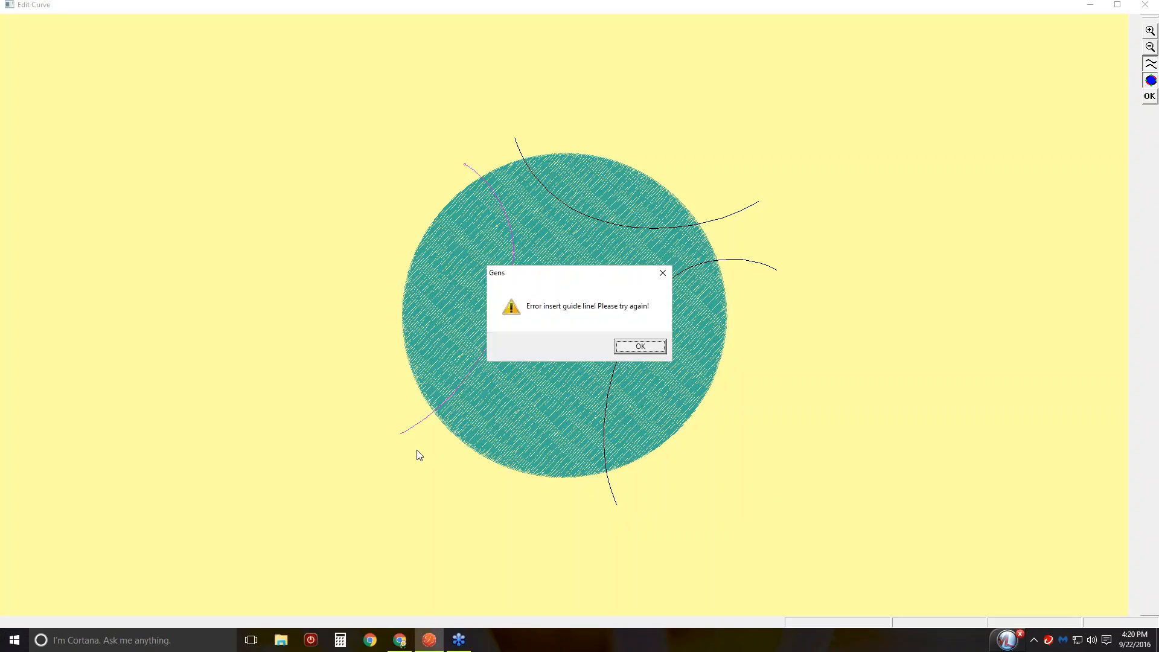
pyautogui.click(640, 347)
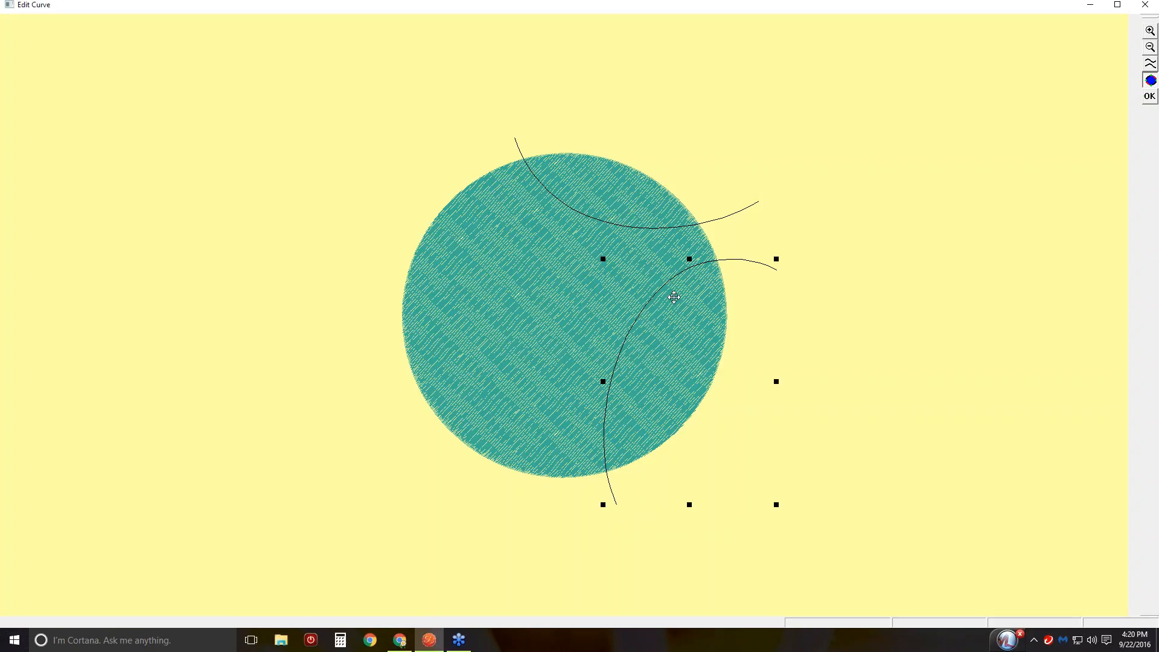
# Step: Accept the two guide lines, apply the Fluid Contour fill to the circle, and apply smooth edges to it
pyautogui.click(1149, 96)
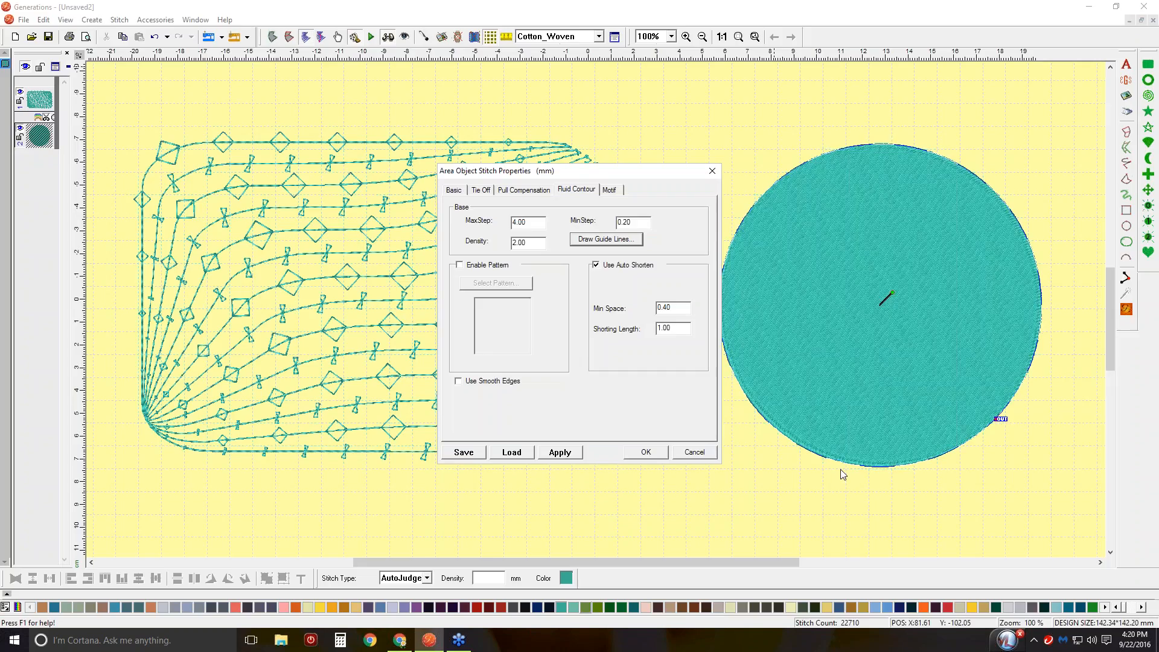
pyautogui.click(560, 452)
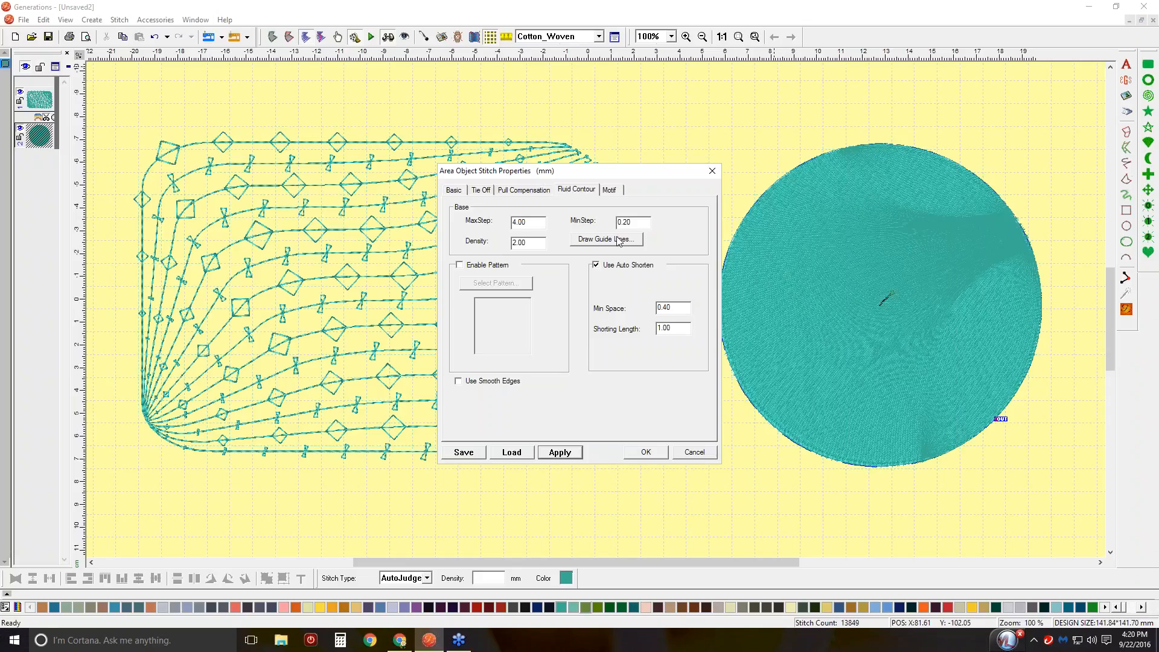
pyautogui.moveTo(668, 174); pyautogui.dragTo(540, 152)
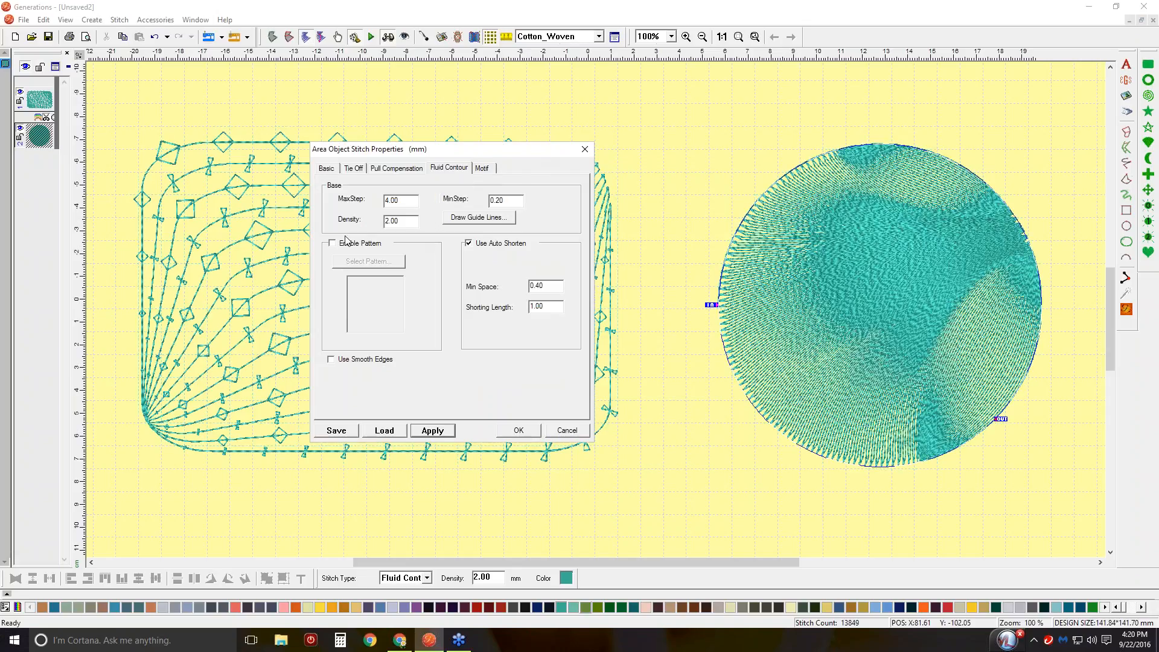
pyautogui.click(331, 359)
pyautogui.click(432, 433)
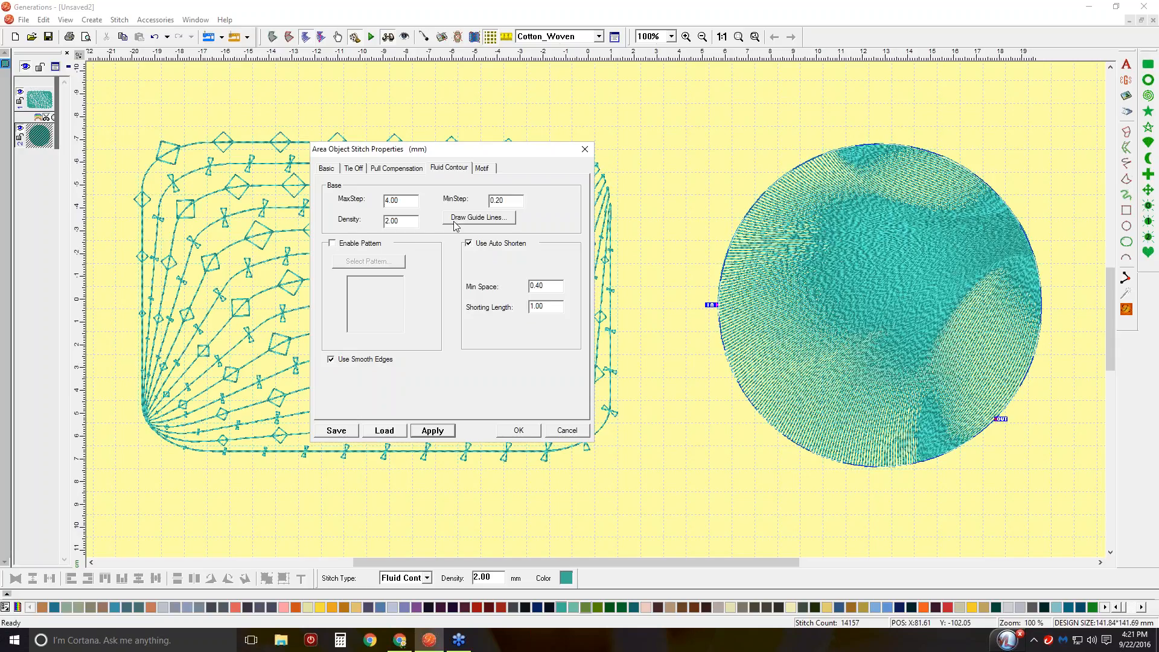
# Step: Enable a pattern for the circle's fill and turn on stitch pattern points 2 to 5, setting point 4 to 69 and point 5 to 40
pyautogui.click(331, 242)
pyautogui.click(364, 262)
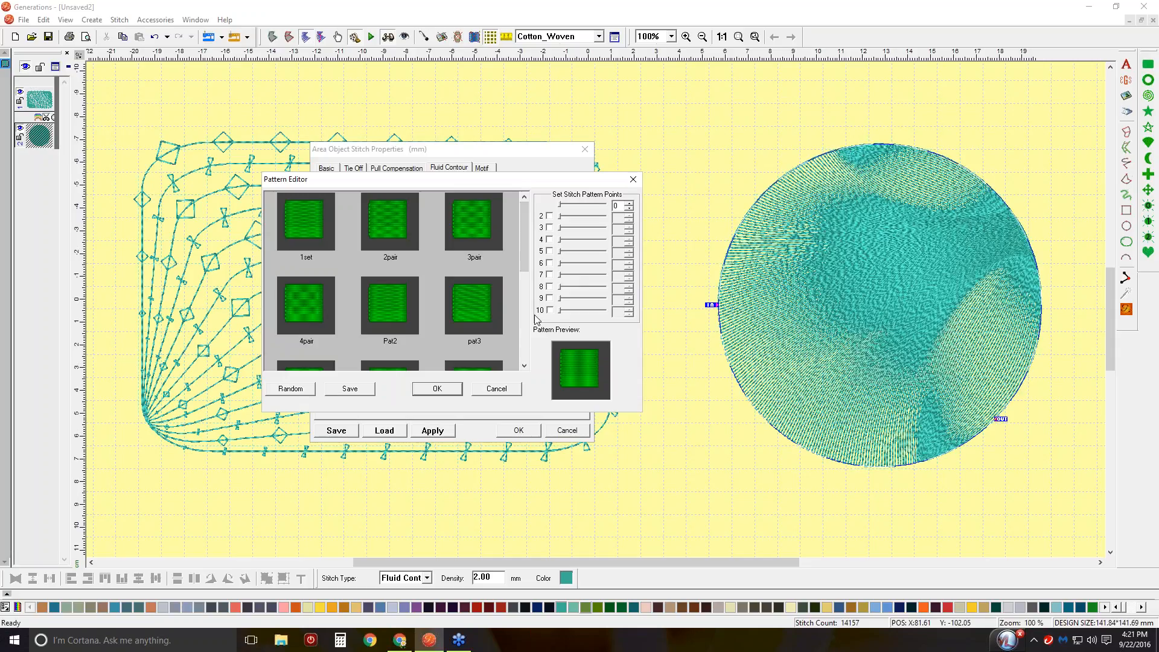
pyautogui.moveTo(522, 247)
pyautogui.mouseDown()
pyautogui.moveTo(531, 344)
pyautogui.moveTo(540, 246)
pyautogui.mouseUp()
pyautogui.click(549, 251)
pyautogui.moveTo(562, 252); pyautogui.dragTo(572, 252)
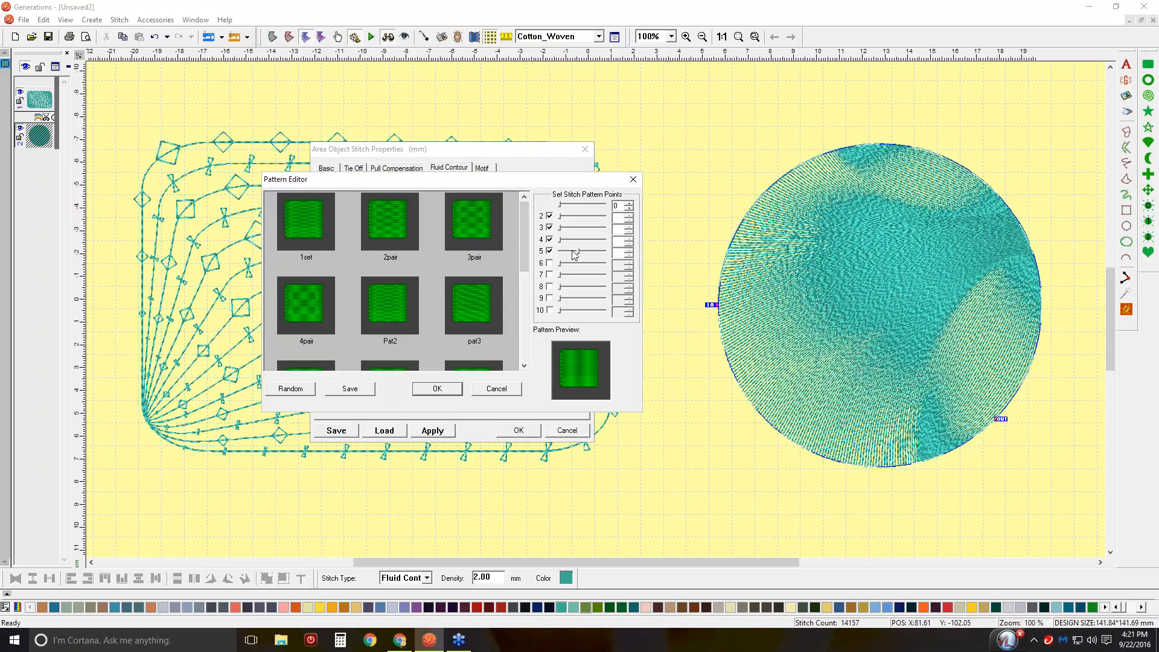
pyautogui.moveTo(562, 240); pyautogui.dragTo(595, 242)
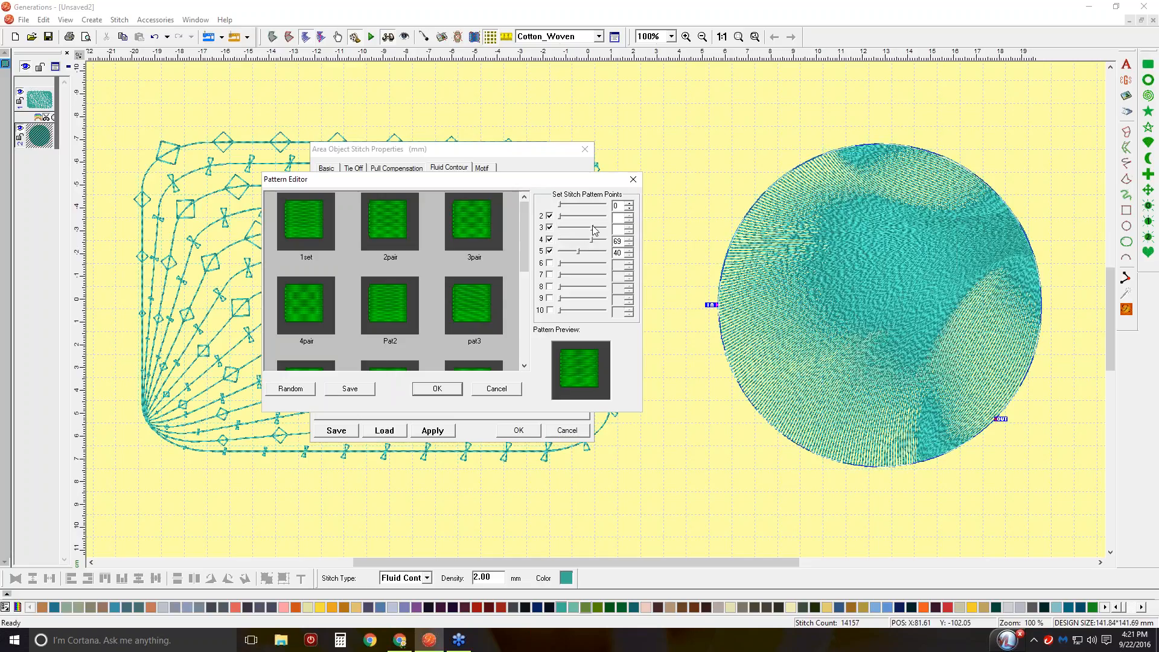
pyautogui.moveTo(560, 227); pyautogui.dragTo(583, 208)
# Step: Randomize the stitch pattern points several times and save the pattern as myfill
pyautogui.click(287, 394)
pyautogui.click(287, 394)
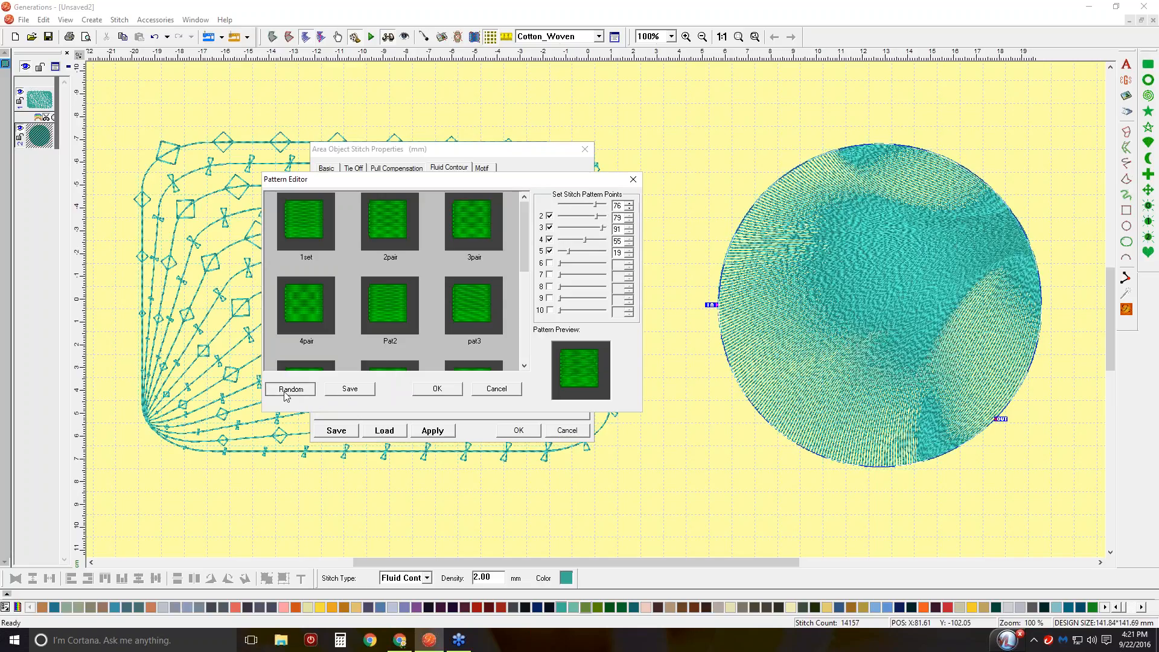
pyautogui.click(287, 392)
pyautogui.click(342, 390)
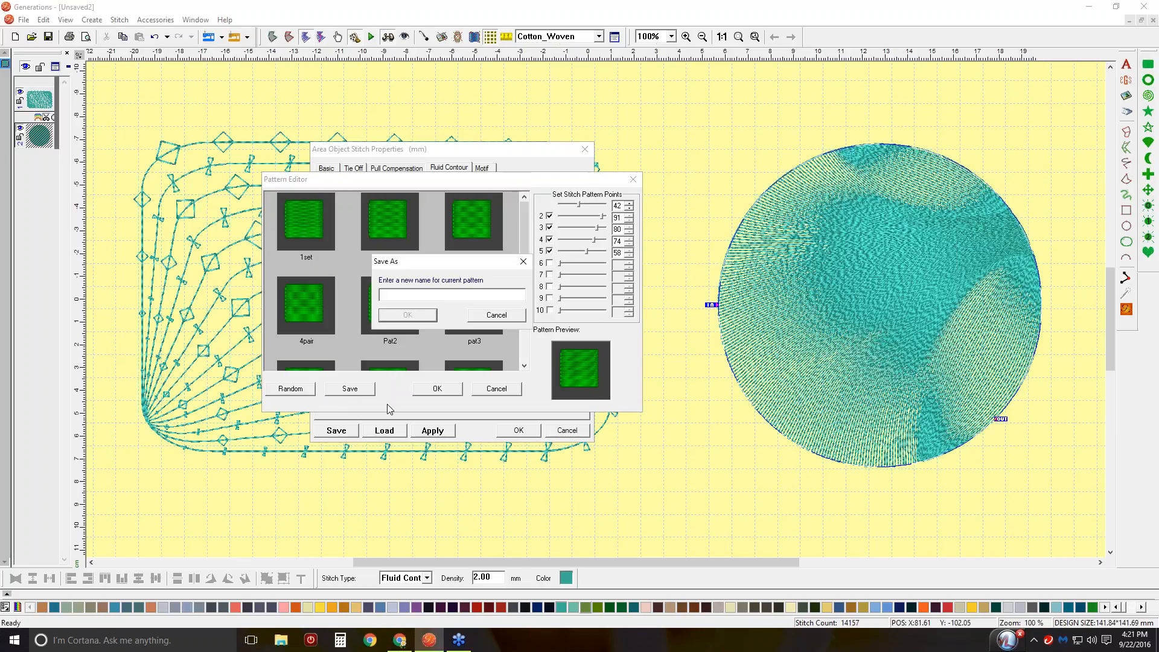
pyautogui.write('myfill')
pyautogui.click(422, 314)
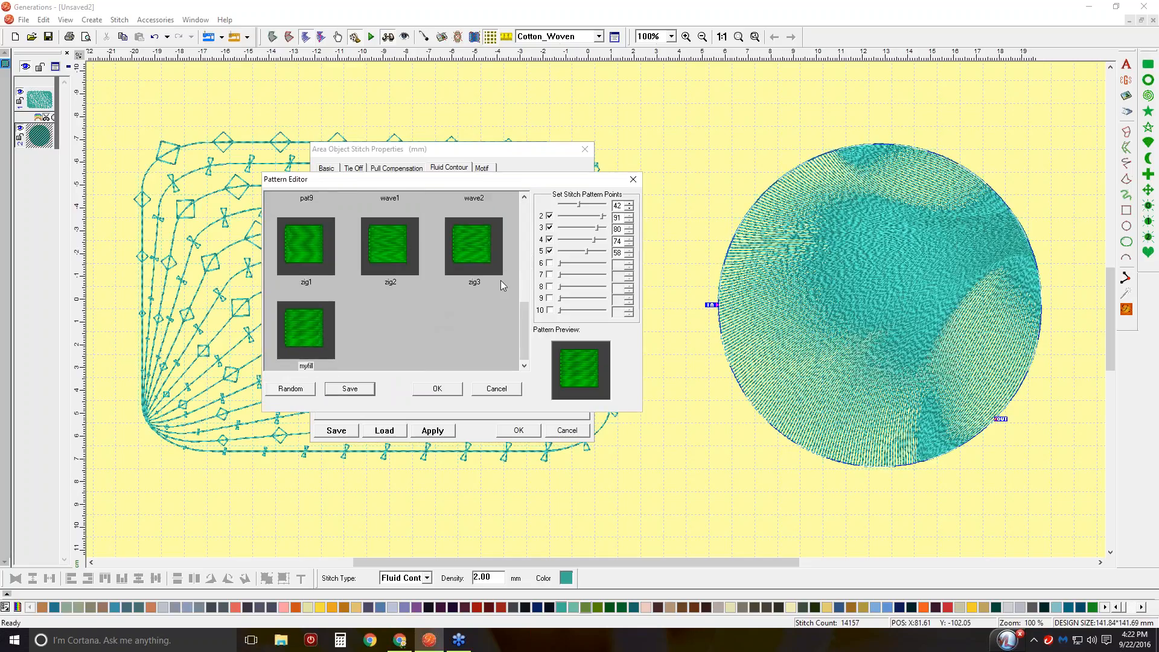
# Step: Choose the myfill pattern and apply it to the circle's Fluid Contour fill
pyautogui.click(303, 328)
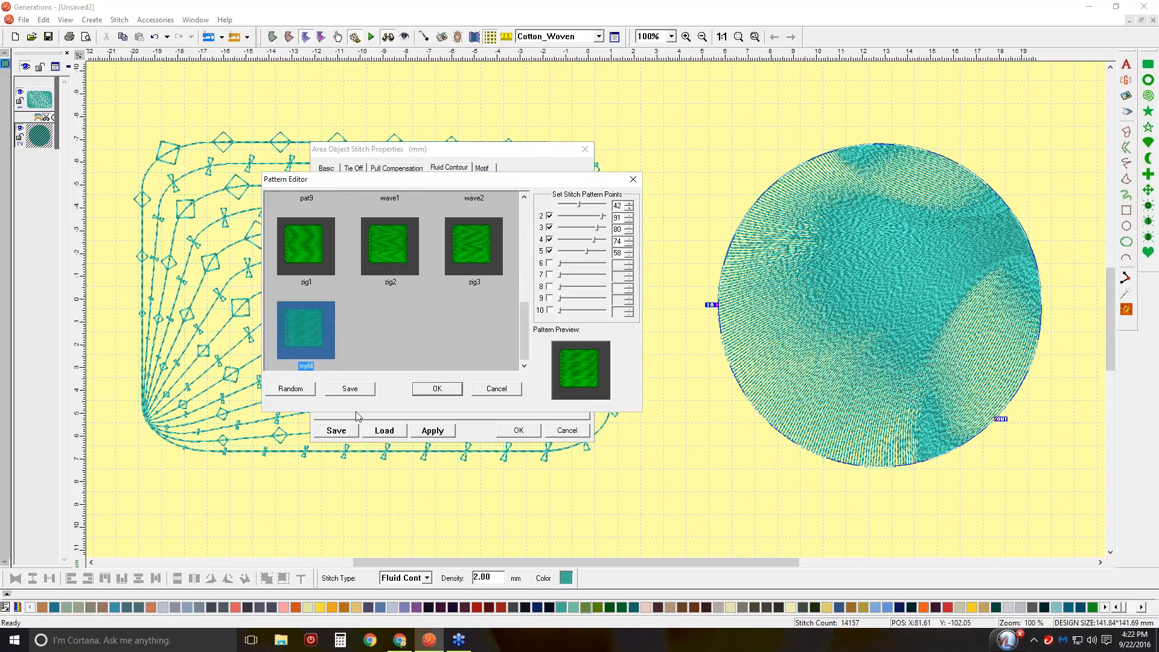
pyautogui.click(434, 390)
pyautogui.click(445, 435)
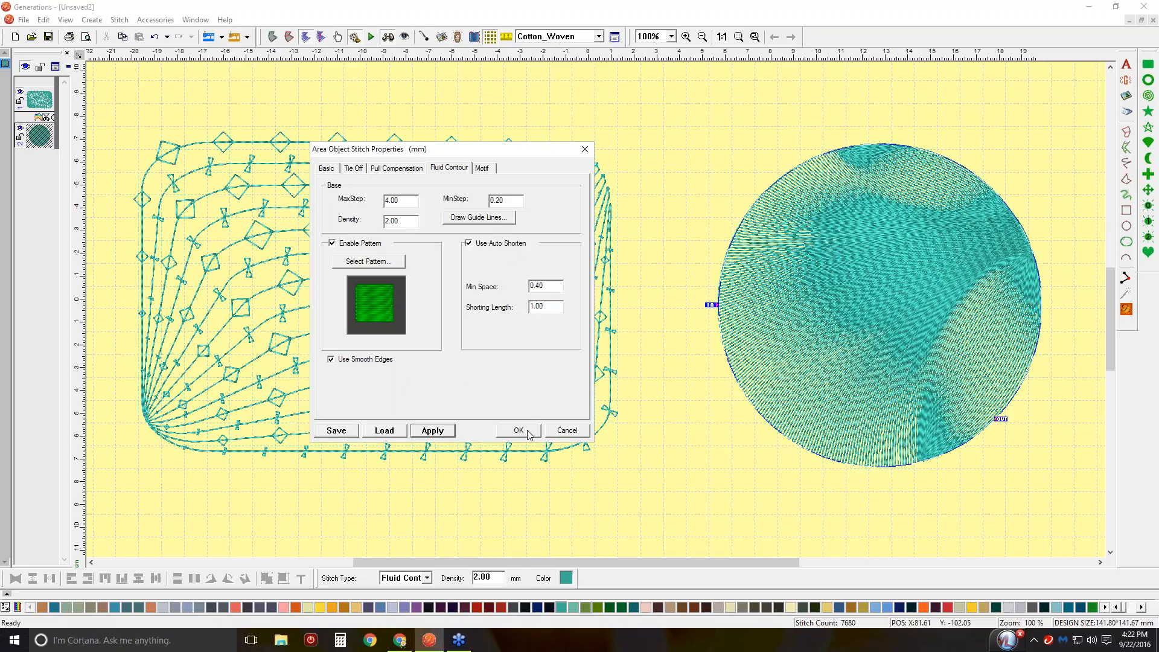
# Step: Open the circle's guide lines for editing and delete both existing curves
pyautogui.click(500, 219)
pyautogui.click(730, 264)
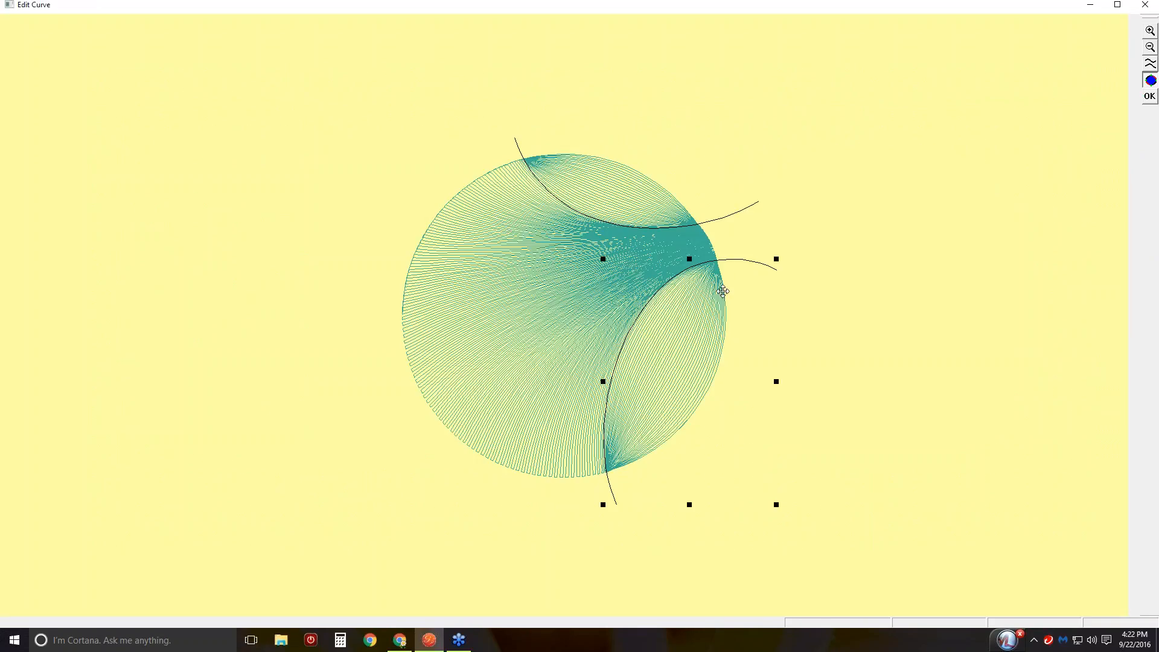
pyautogui.press('Delete')
pyautogui.click(715, 227)
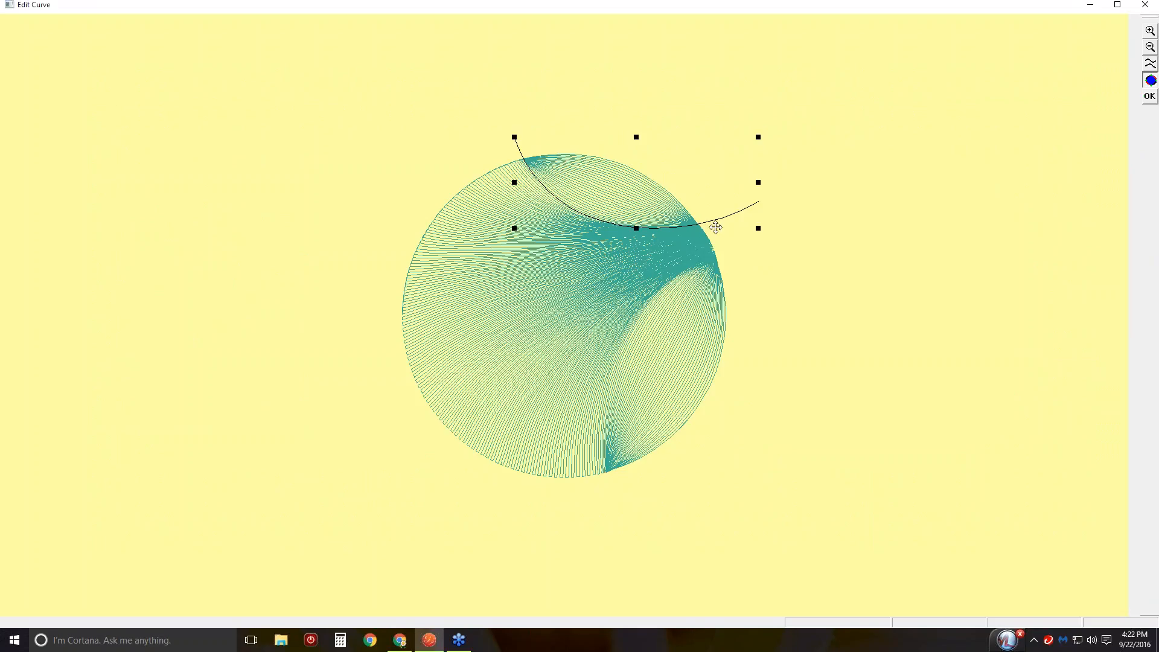
pyautogui.press('Delete')
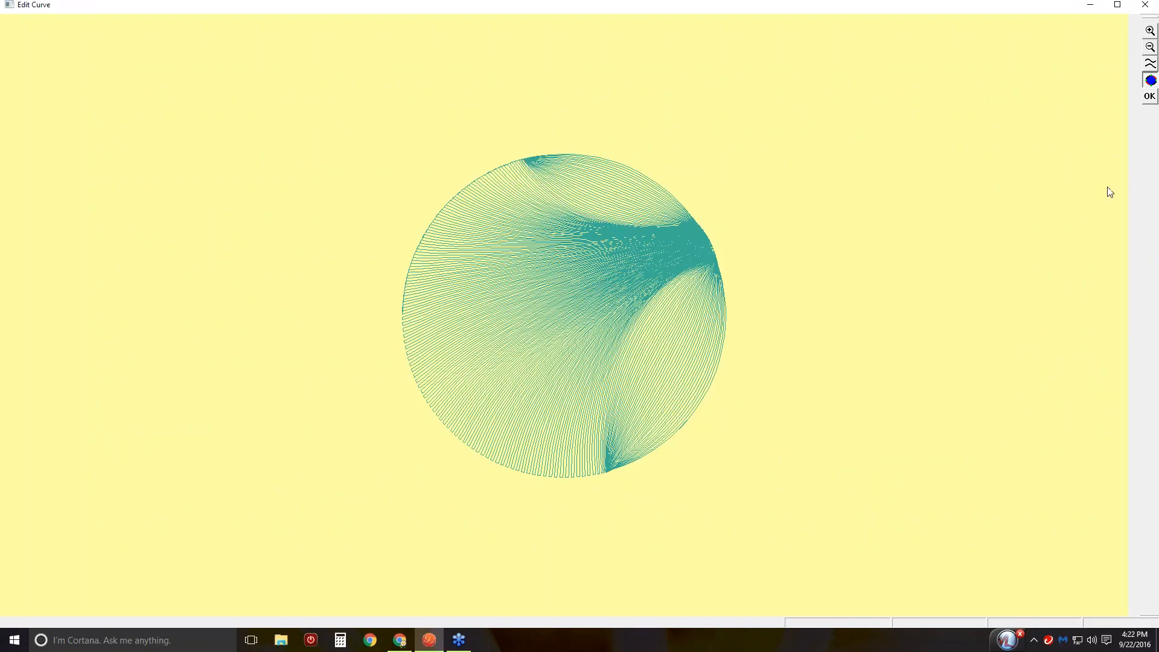
# Step: Draw one arched guide line from the circle's upper left to its lower right and accept it
pyautogui.click(1149, 63)
pyautogui.click(423, 187)
pyautogui.click(599, 226)
pyautogui.rightClick(671, 466)
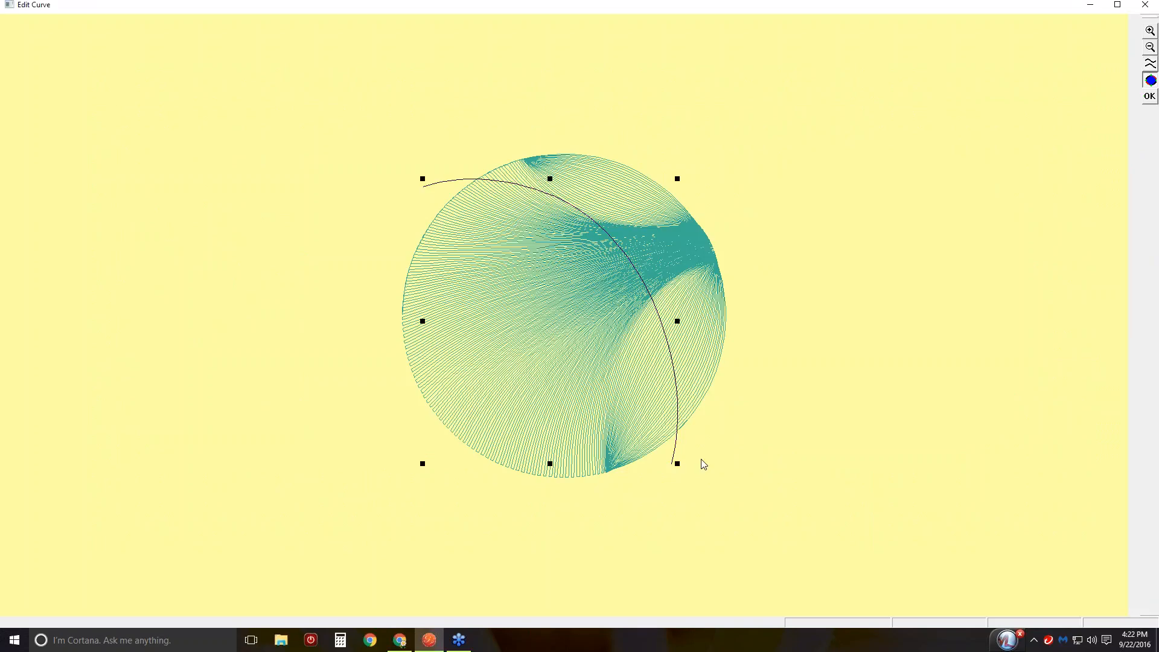
pyautogui.click(1149, 96)
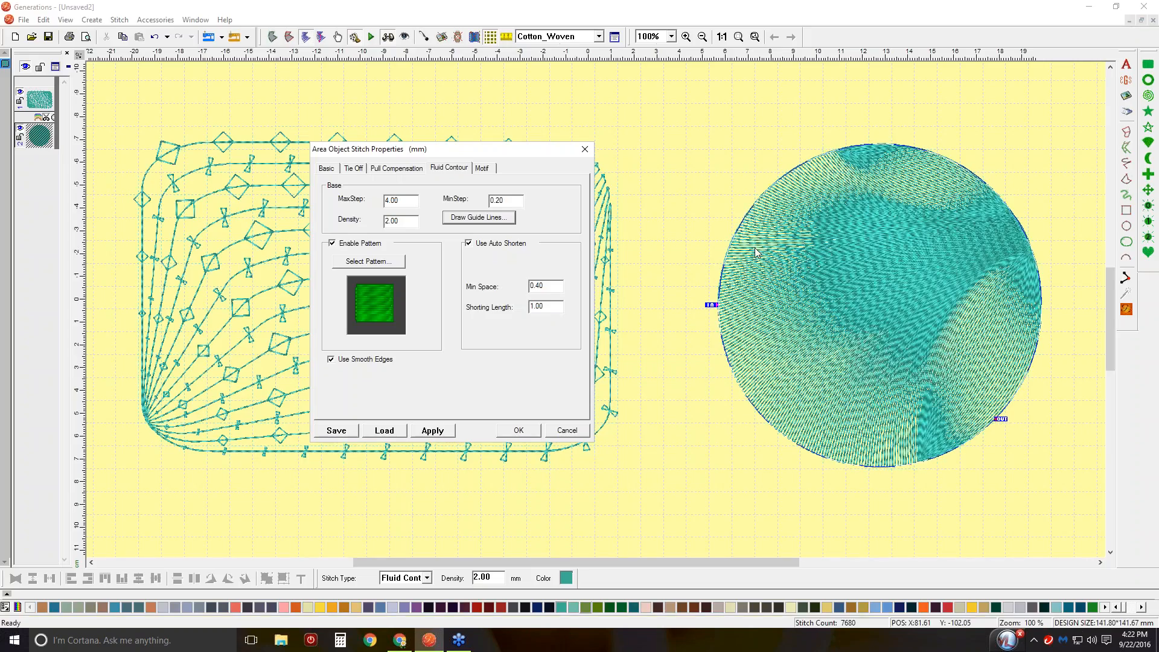
# Step: Reopen the circle's guide lines for editing and delete the two existing curves
pyautogui.click(509, 218)
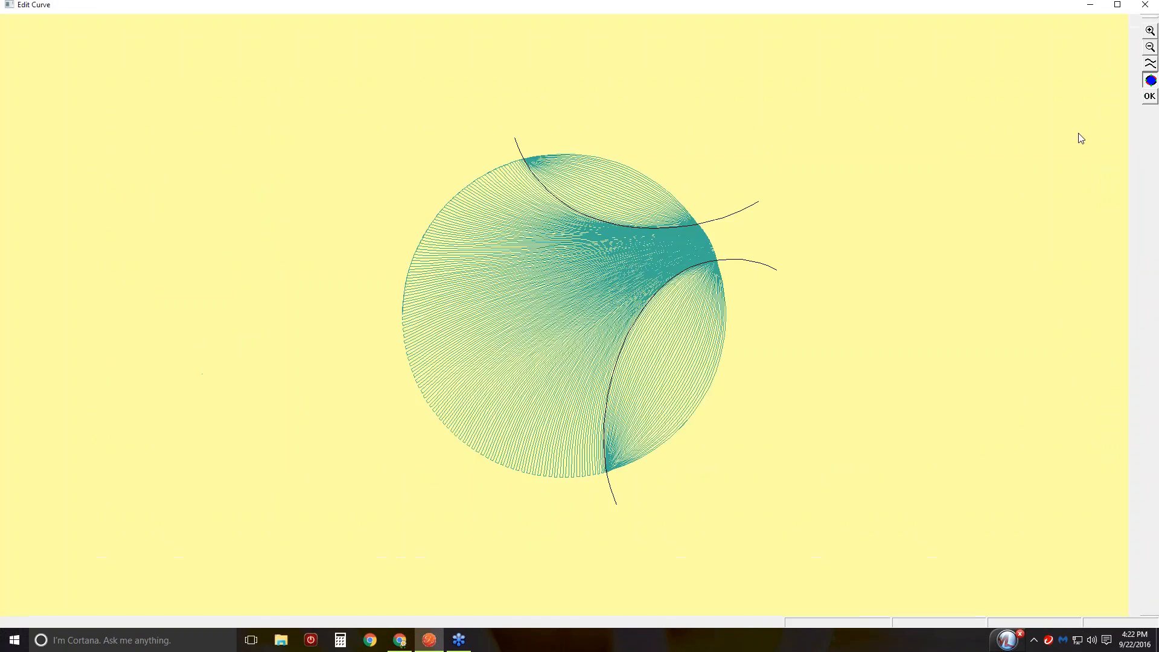
pyautogui.click(748, 261)
pyautogui.press('Delete')
pyautogui.click(729, 215)
pyautogui.press('Delete')
# Step: Draw two guide lines bowing away from each other from the circle's upper left to its lower right, and apply them to the fill
pyautogui.click(1142, 68)
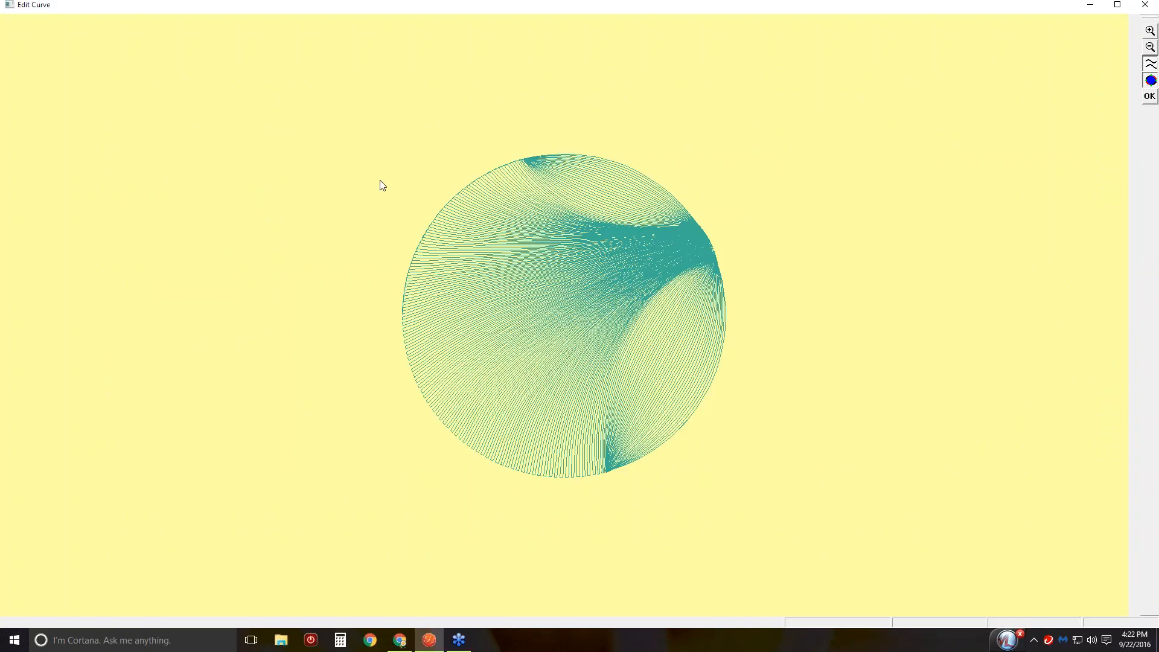
pyautogui.click(394, 205)
pyautogui.click(593, 241)
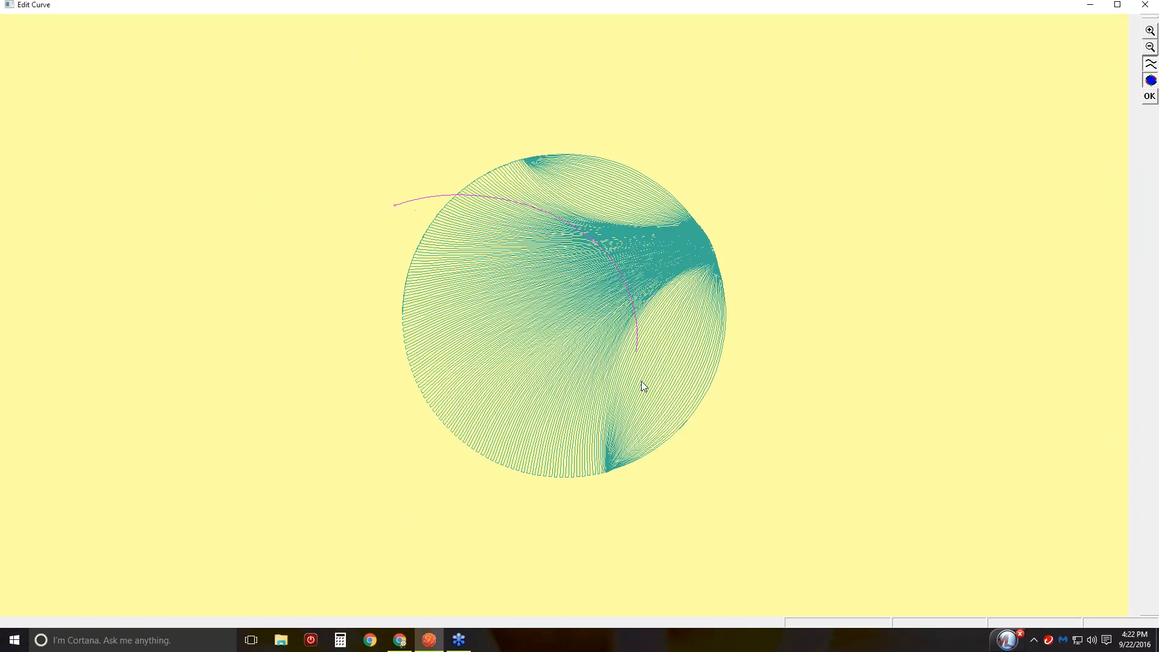
pyautogui.doubleClick(667, 490)
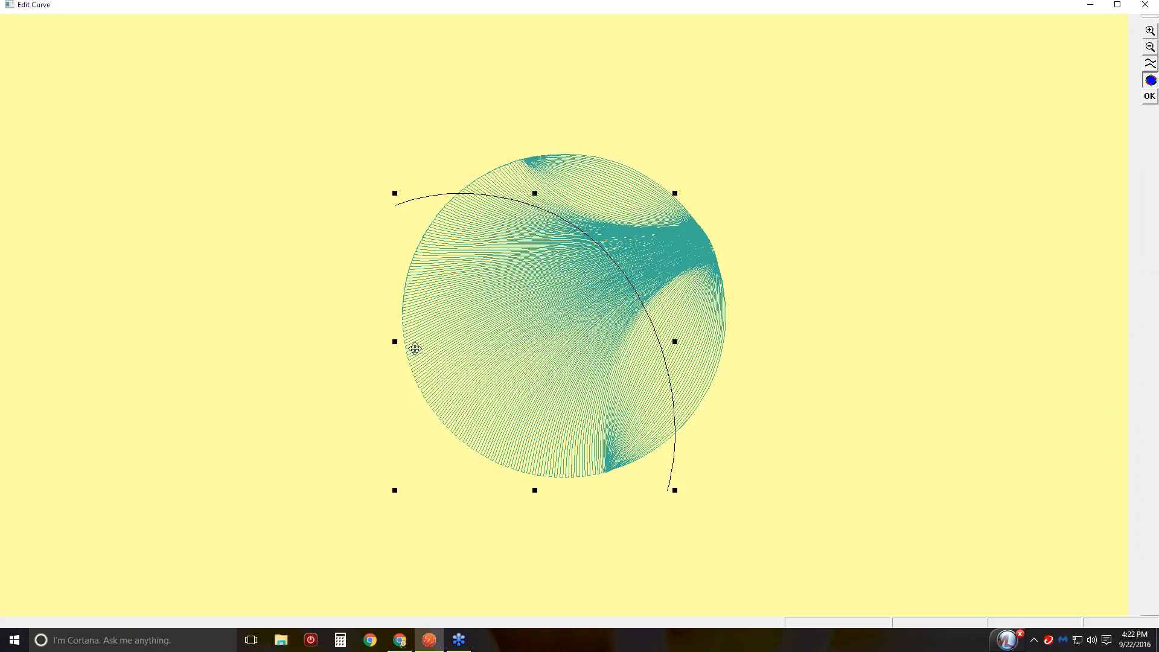
pyautogui.click(1150, 63)
pyautogui.click(425, 220)
pyautogui.doubleClick(644, 477)
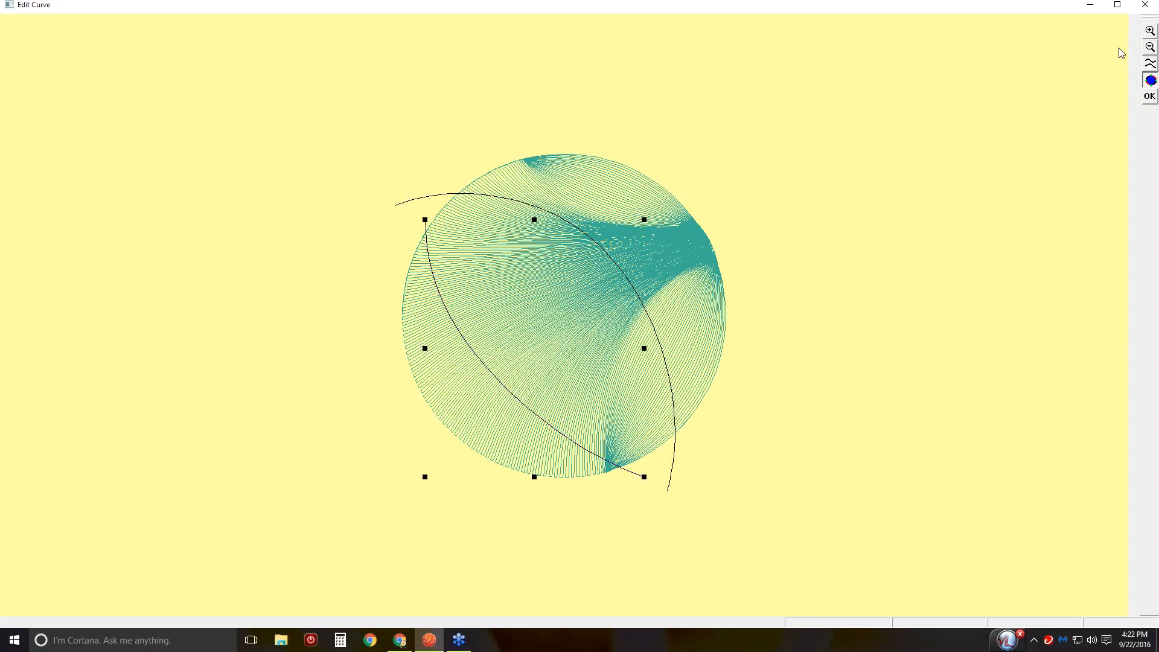
pyautogui.click(1149, 97)
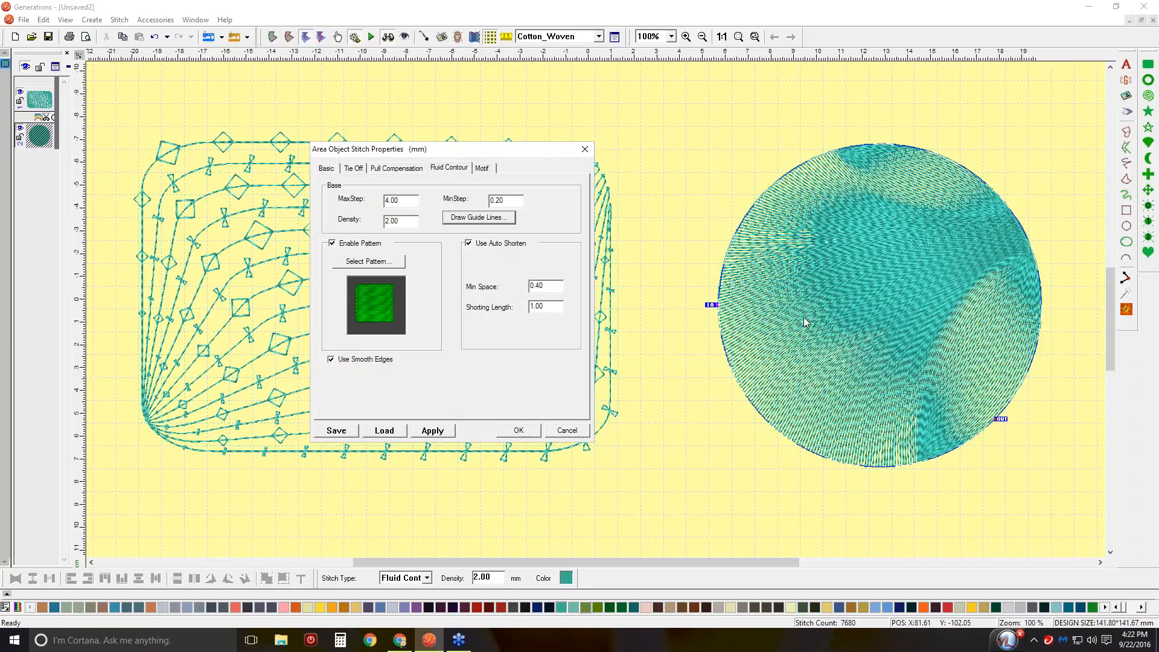
pyautogui.click(432, 430)
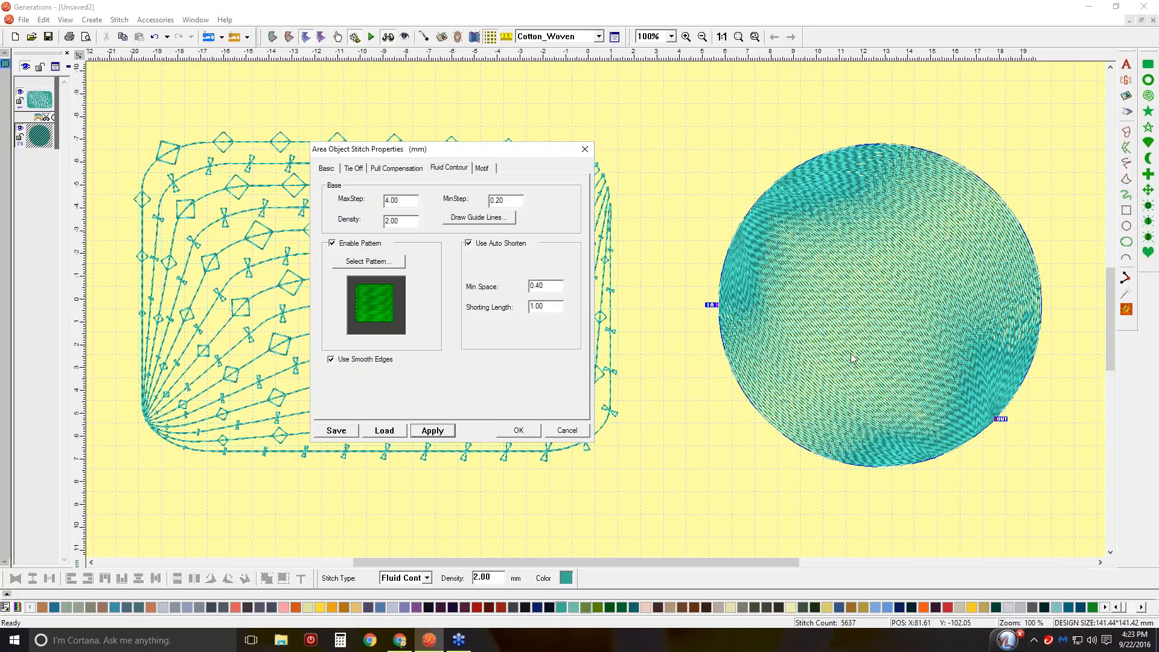
# Step: Try to replace the circle's arched upper guide line with a wavy one running from above the circle to past its right edge
pyautogui.click(481, 217)
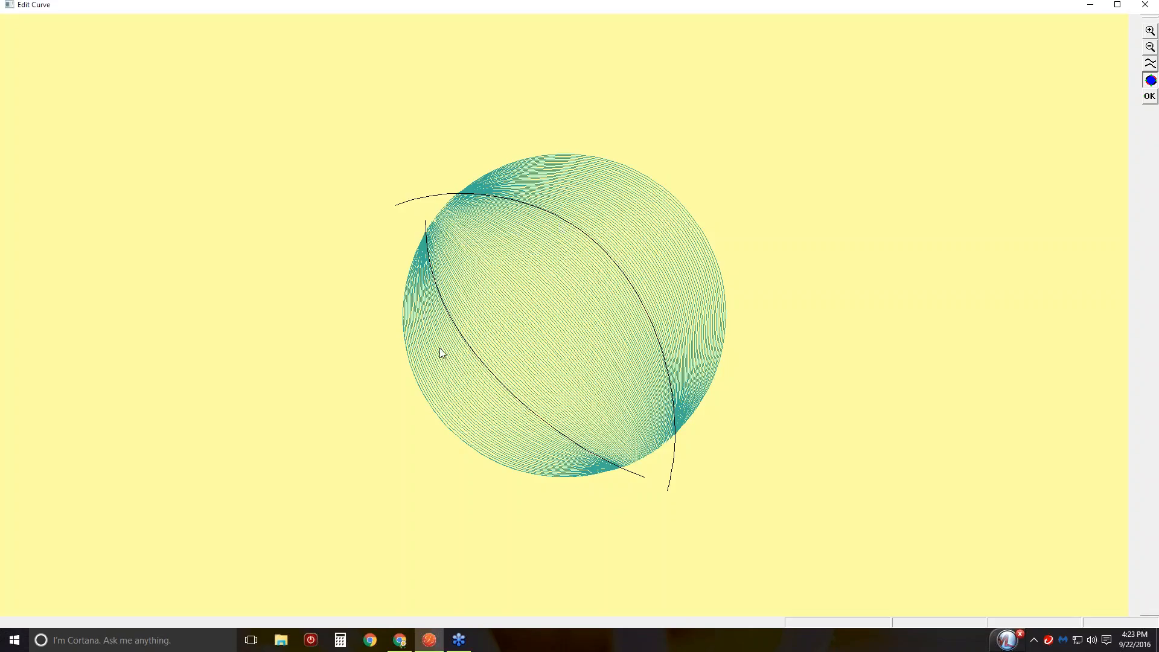
pyautogui.click(464, 341)
pyautogui.press('Delete')
pyautogui.click(1149, 64)
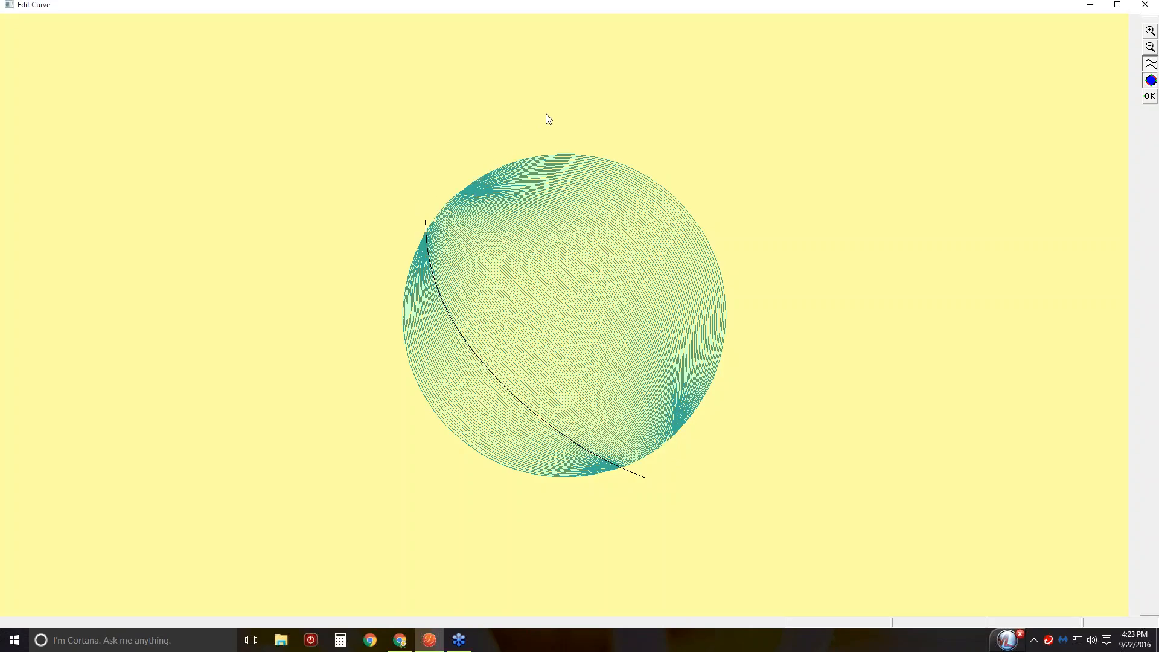
pyautogui.click(533, 127)
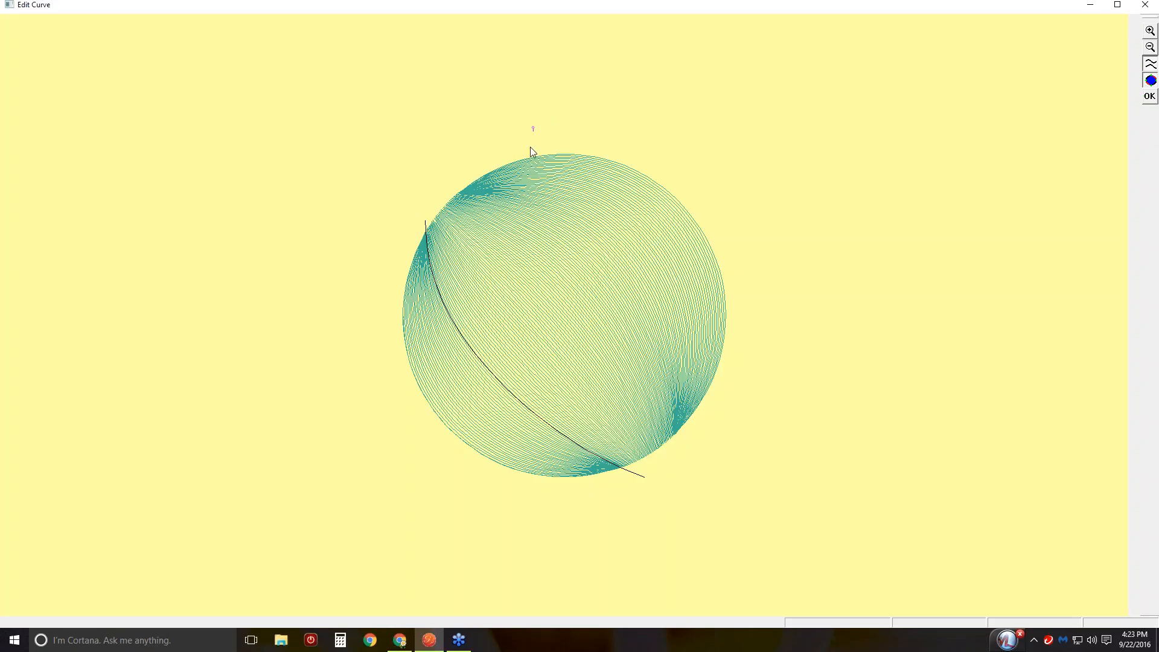
pyautogui.click(513, 237)
pyautogui.click(606, 247)
pyautogui.click(596, 328)
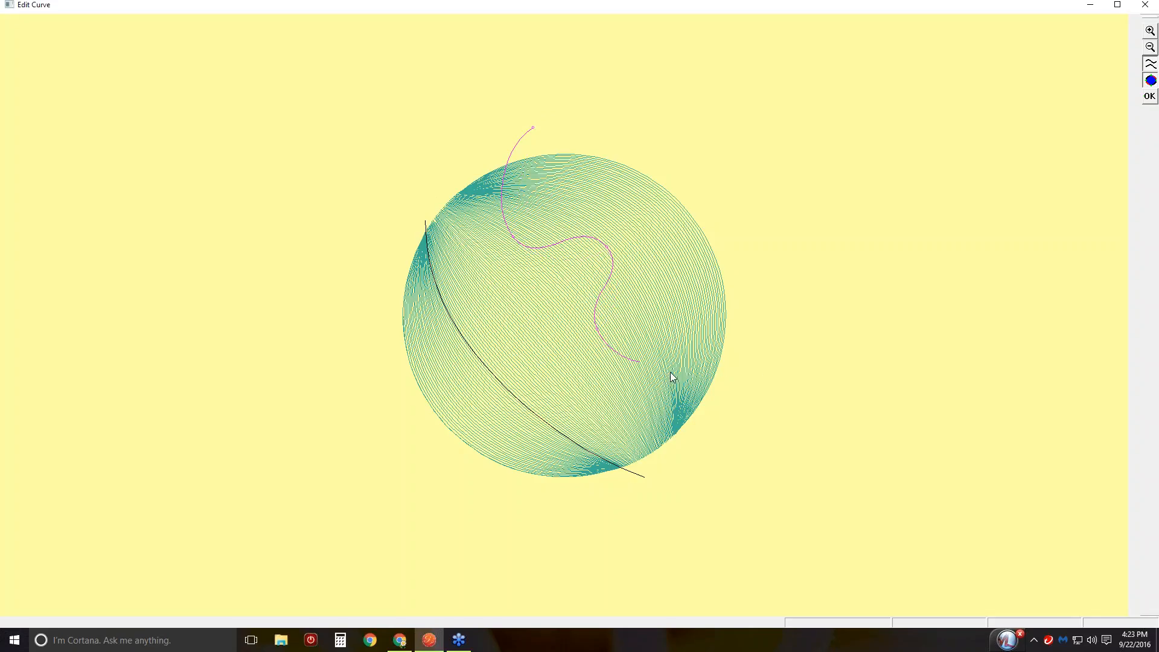
pyautogui.doubleClick(756, 371)
pyautogui.click(1149, 96)
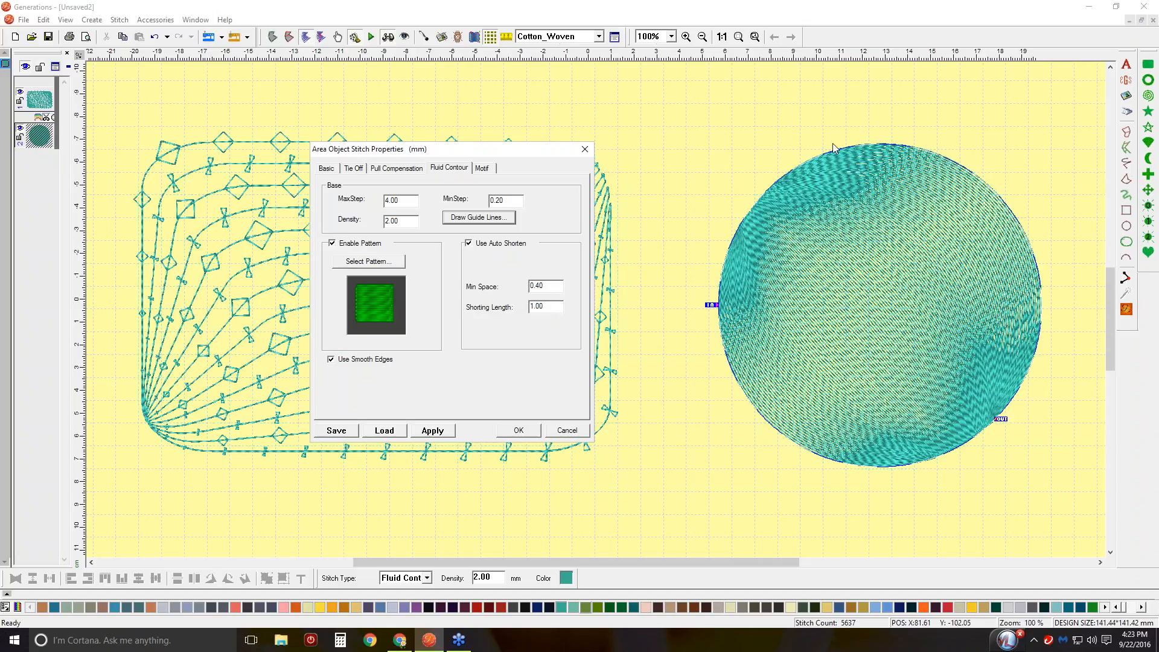
# Step: Open the circle's guide lines again and remove both curves
pyautogui.click(489, 220)
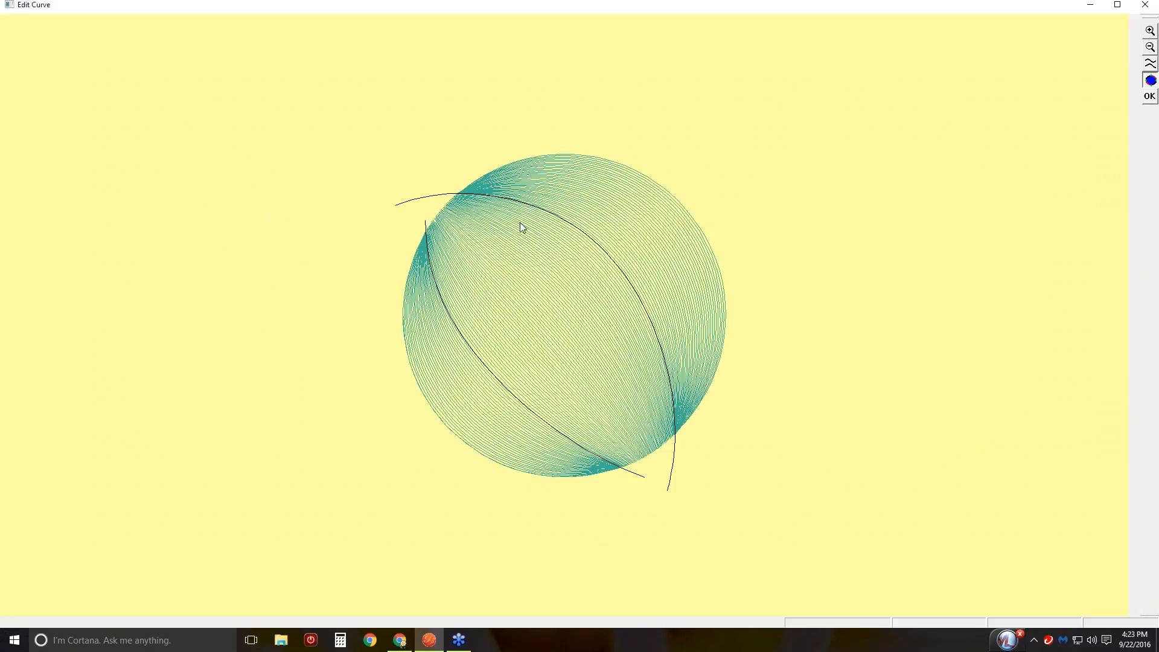
pyautogui.click(439, 199)
pyautogui.press('Delete')
pyautogui.press('Delete')
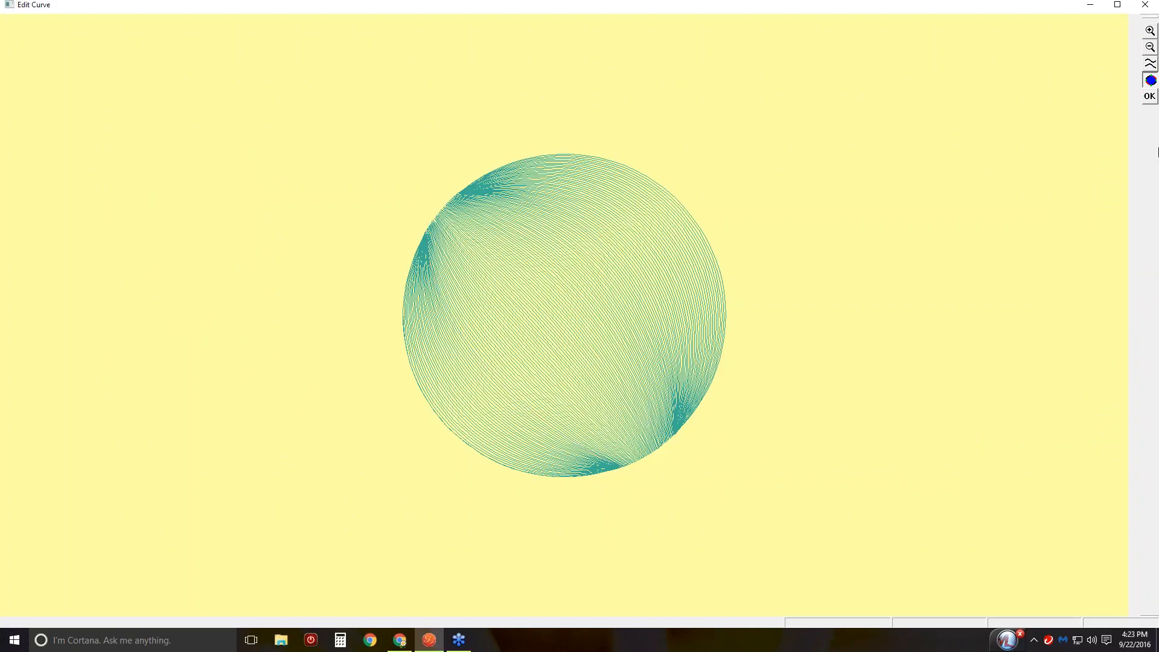
# Step: Draw one S-shaped guide line across the circle from its right side to its left side and apply it to the fill
pyautogui.click(1151, 62)
pyautogui.click(772, 350)
pyautogui.click(673, 308)
pyautogui.click(488, 381)
pyautogui.click(370, 320)
pyautogui.rightClick(370, 320)
pyautogui.click(1150, 97)
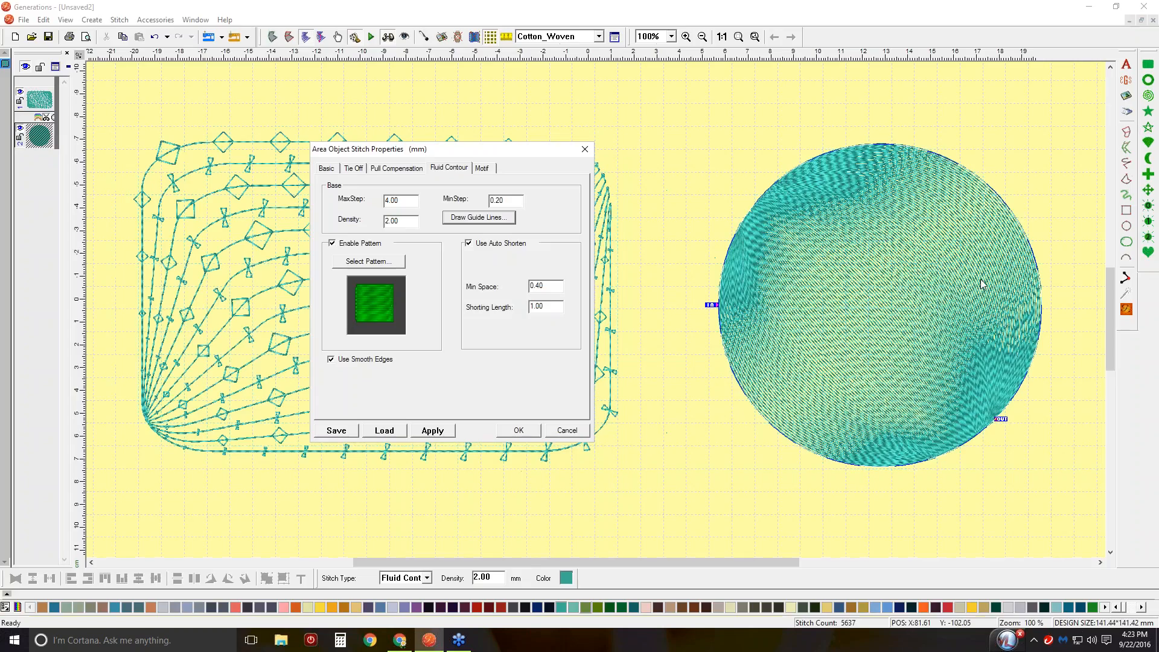
pyautogui.click(427, 433)
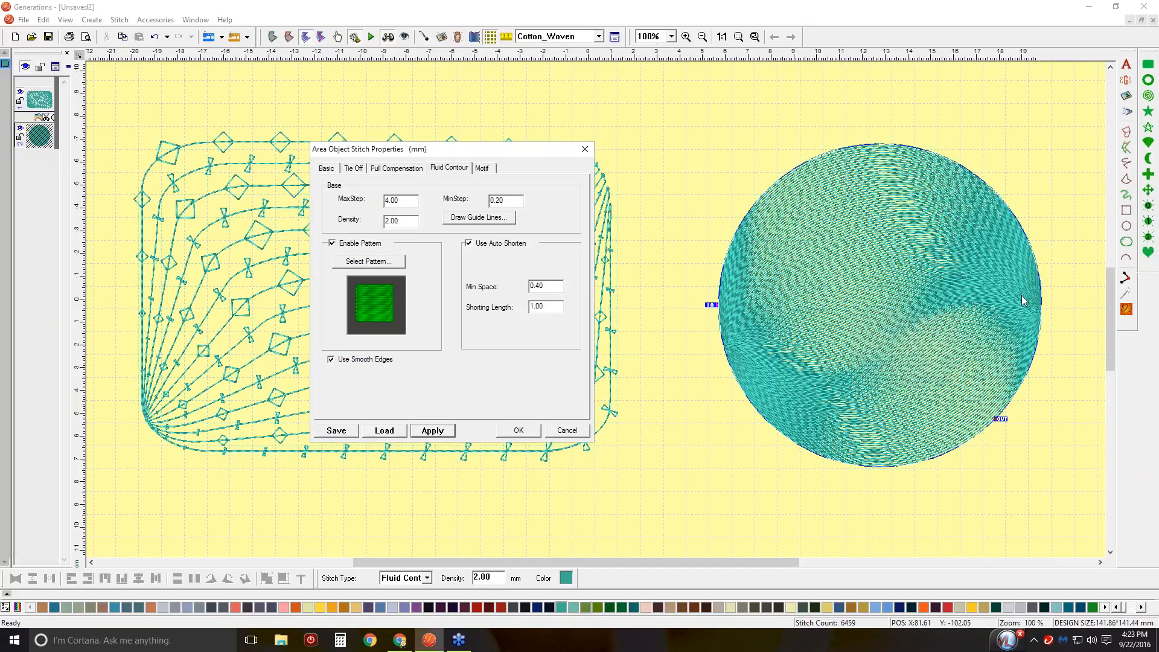
pyautogui.click(520, 431)
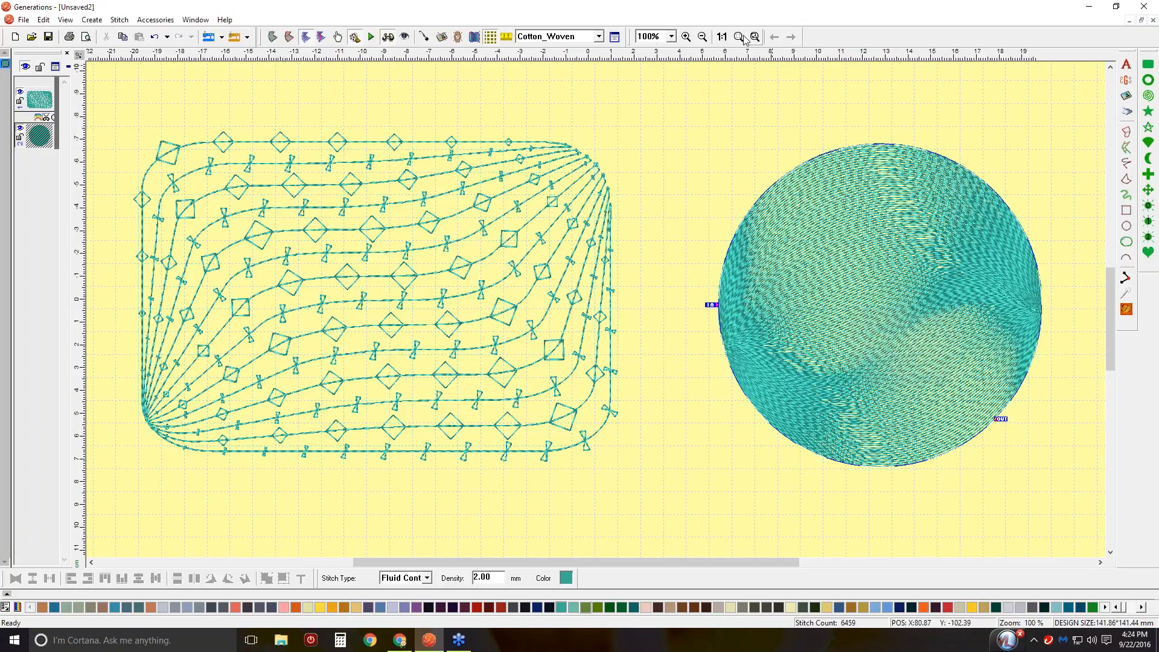
# Step: Set the circle's Fluid Contour density to 3.5 mm and apply it
pyautogui.click(615, 37)
pyautogui.click(585, 193)
pyautogui.press('Tab')
pyautogui.press('BackSpace')
pyautogui.write('3.5')
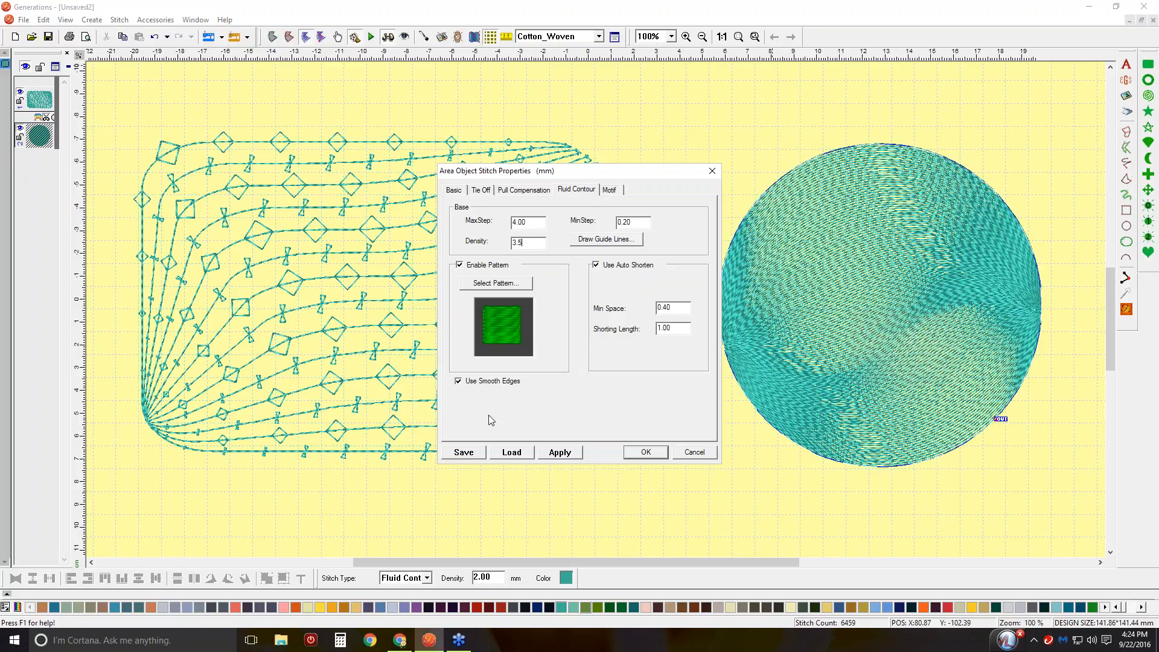
pyautogui.click(560, 453)
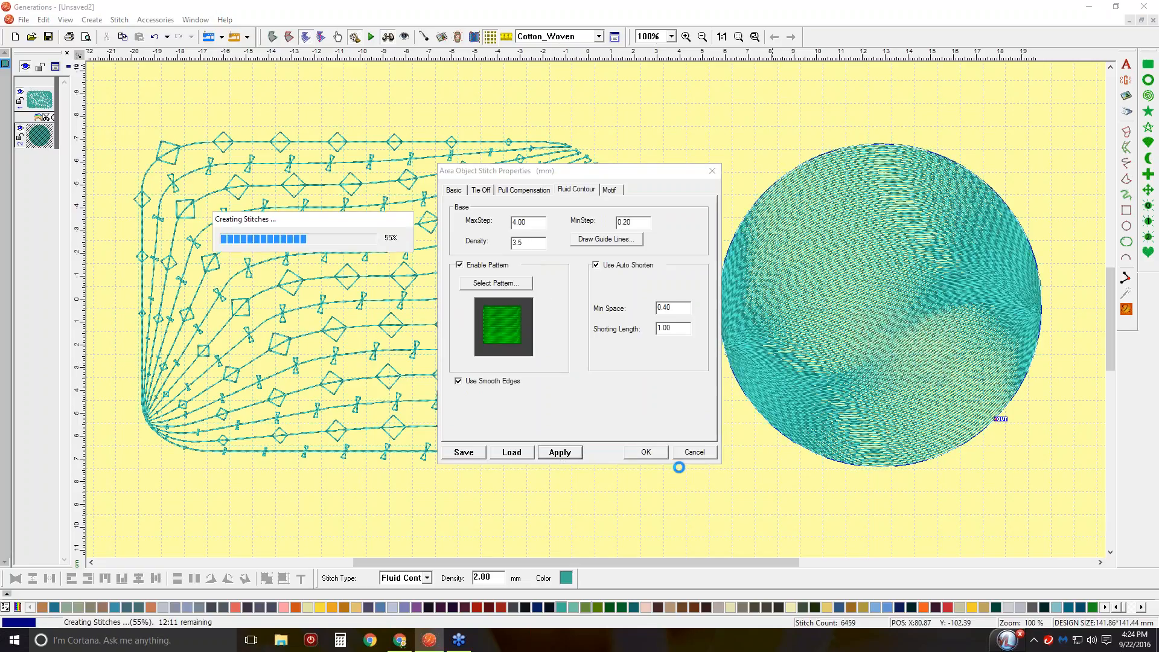
pyautogui.click(646, 452)
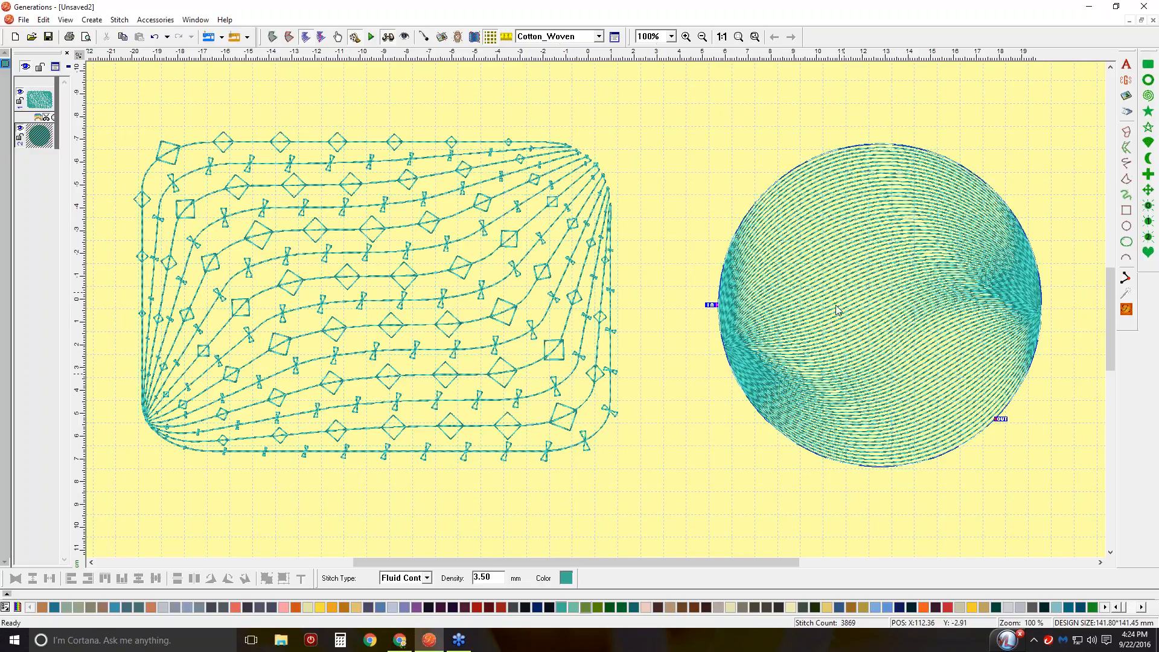
# Step: Delete the rounded rectangle, leaving only the circle in the design
pyautogui.click(813, 398)
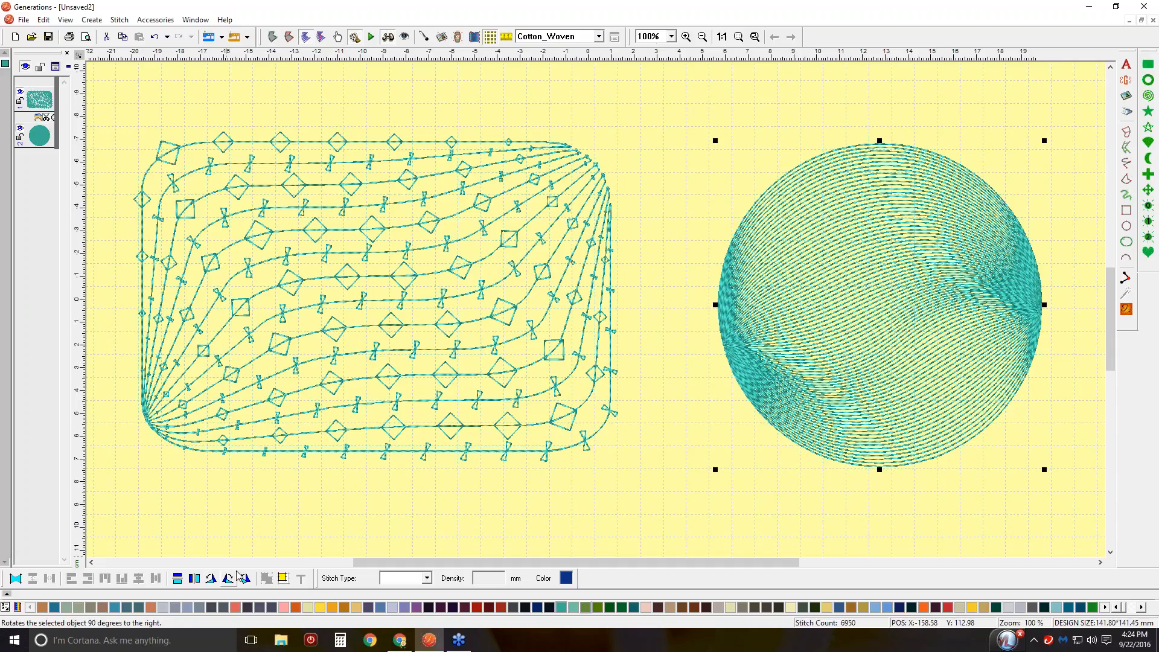
pyautogui.click(302, 369)
pyautogui.press('Delete')
pyautogui.moveTo(550, 563); pyautogui.dragTo(634, 563)
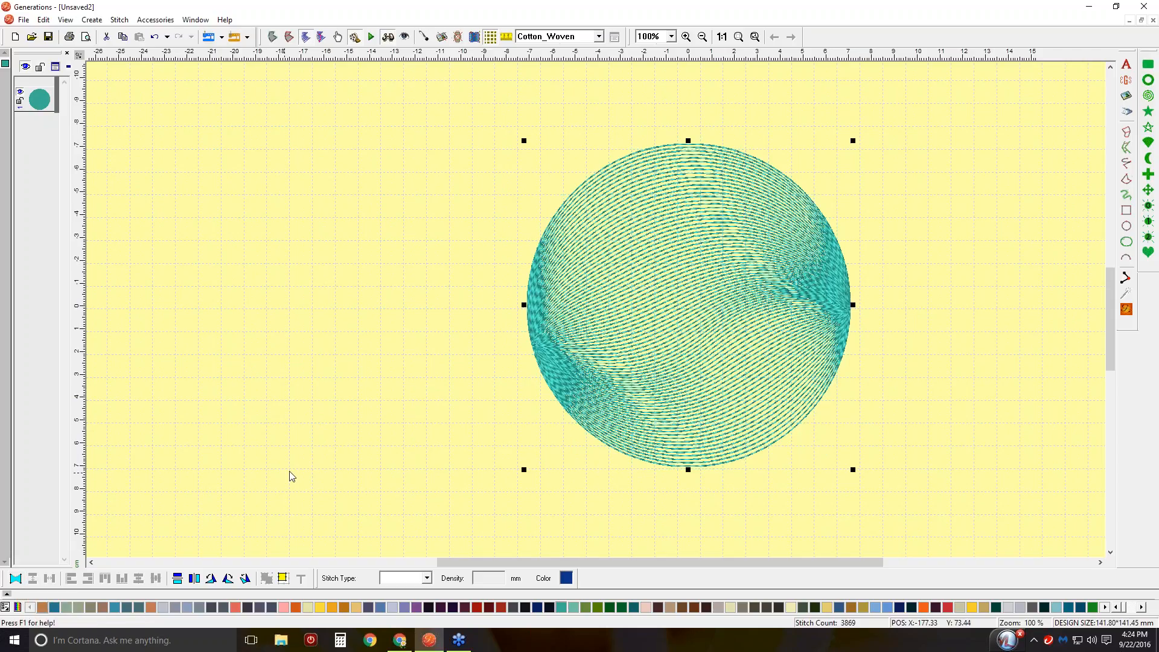
# Step: Warp the circle with the style101 envelope model and regenerate its stitches
pyautogui.click(16, 579)
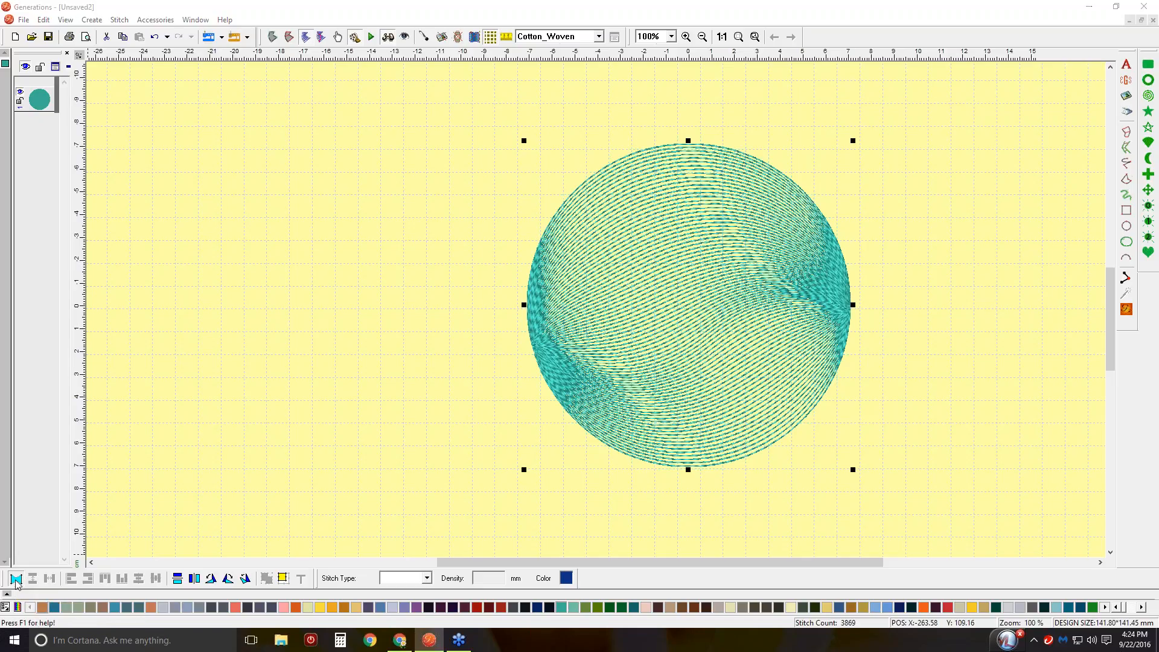
pyautogui.moveTo(572, 234); pyautogui.dragTo(314, 129)
pyautogui.click(211, 155)
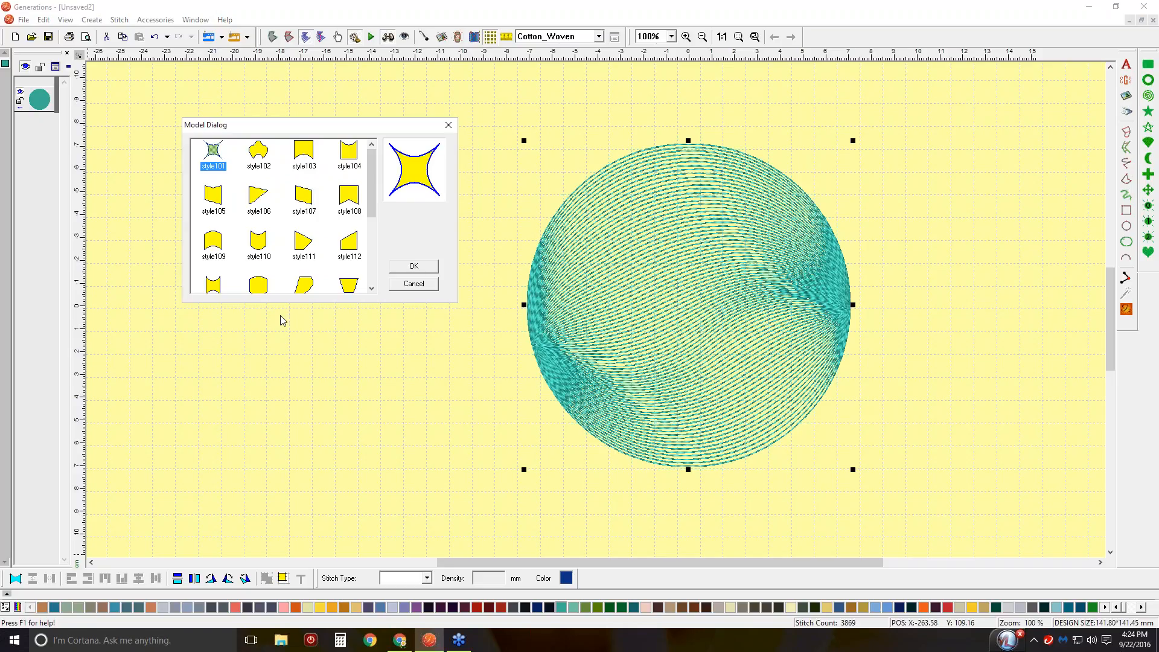
pyautogui.click(413, 266)
pyautogui.rightClick(994, 373)
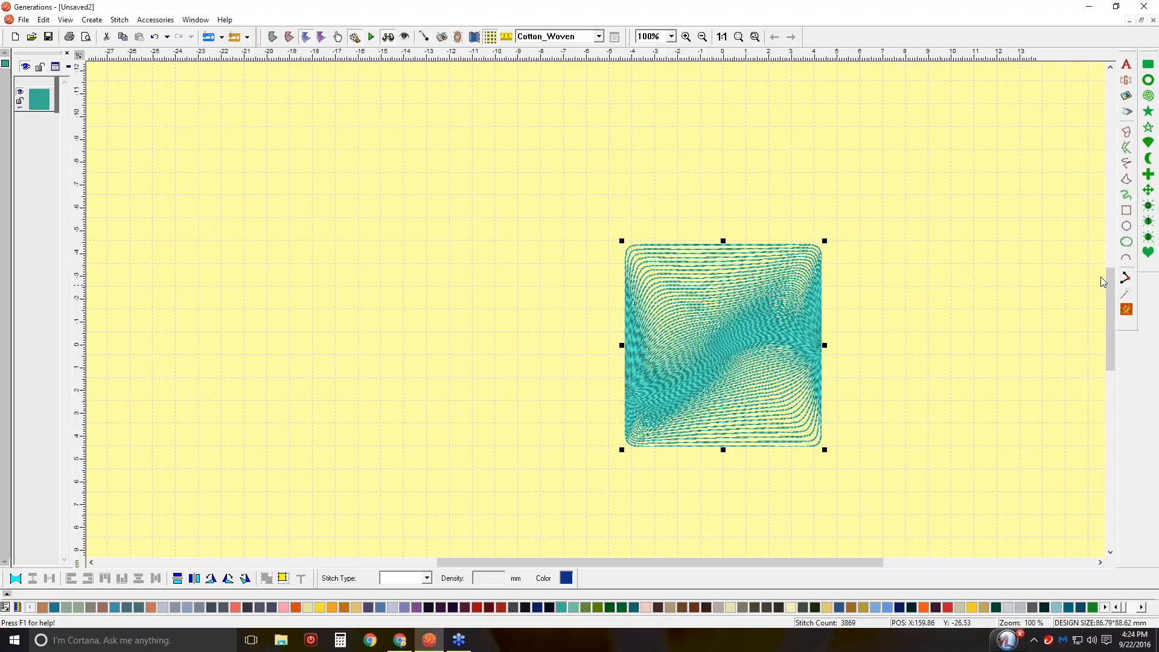
pyautogui.click(1127, 310)
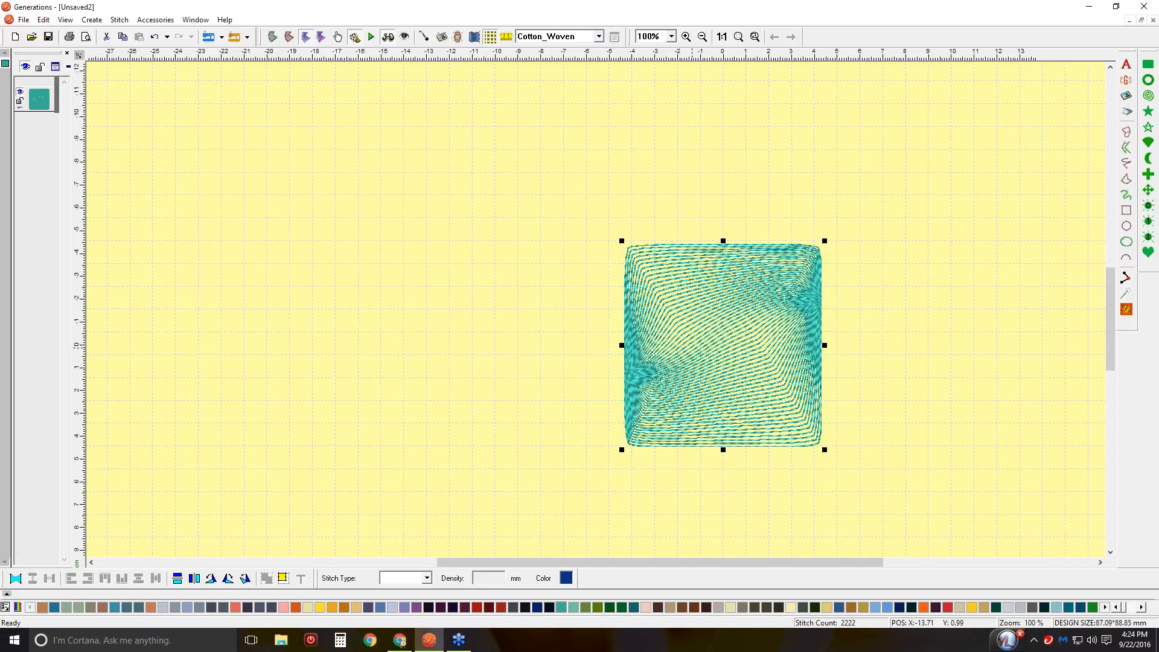
# Step: Undo the stitch regeneration and the style101 envelope warp
pyautogui.click(155, 37)
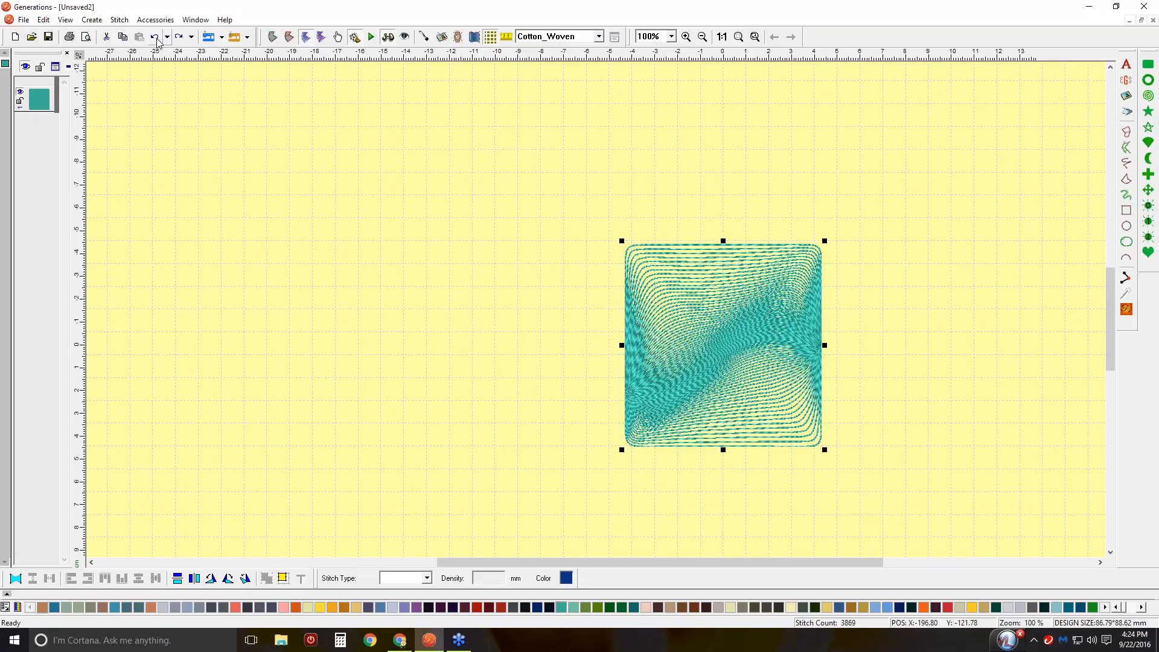
pyautogui.click(155, 37)
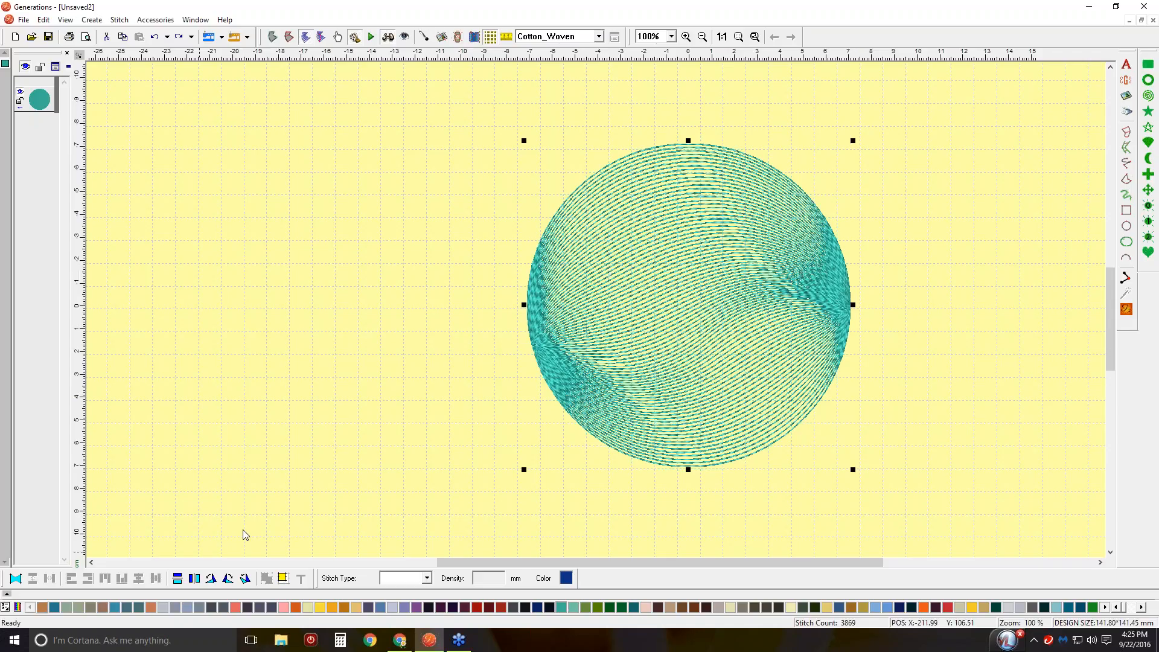
# Step: Place the style127 square envelope model around the circle
pyautogui.click(16, 578)
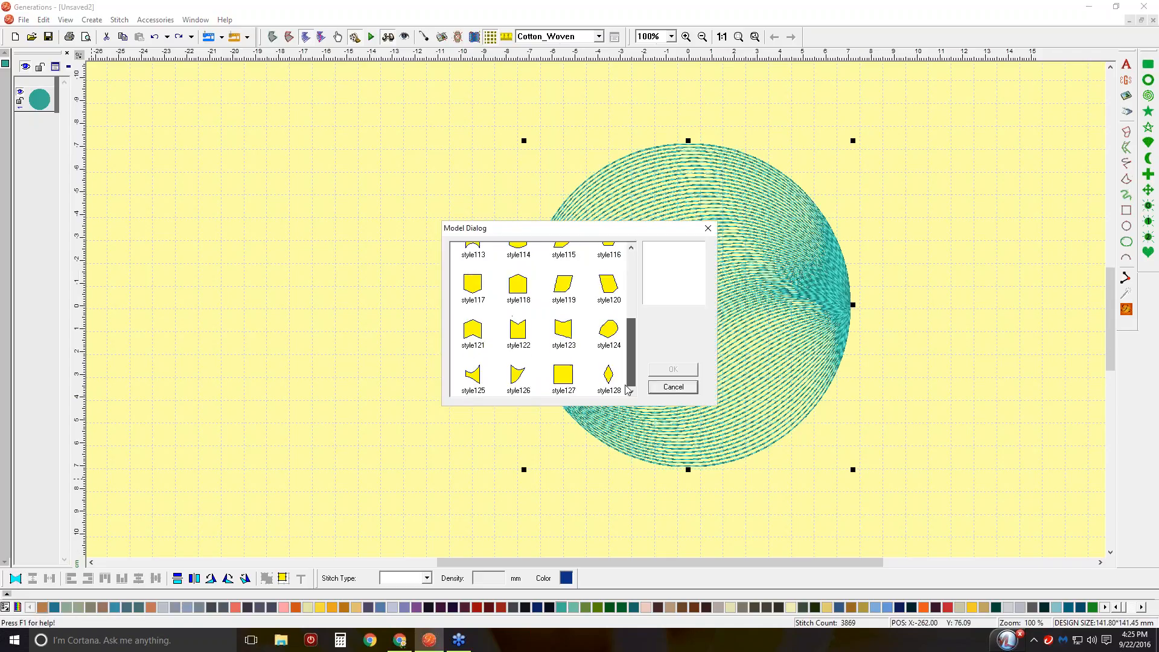
pyautogui.click(567, 384)
pyautogui.click(671, 369)
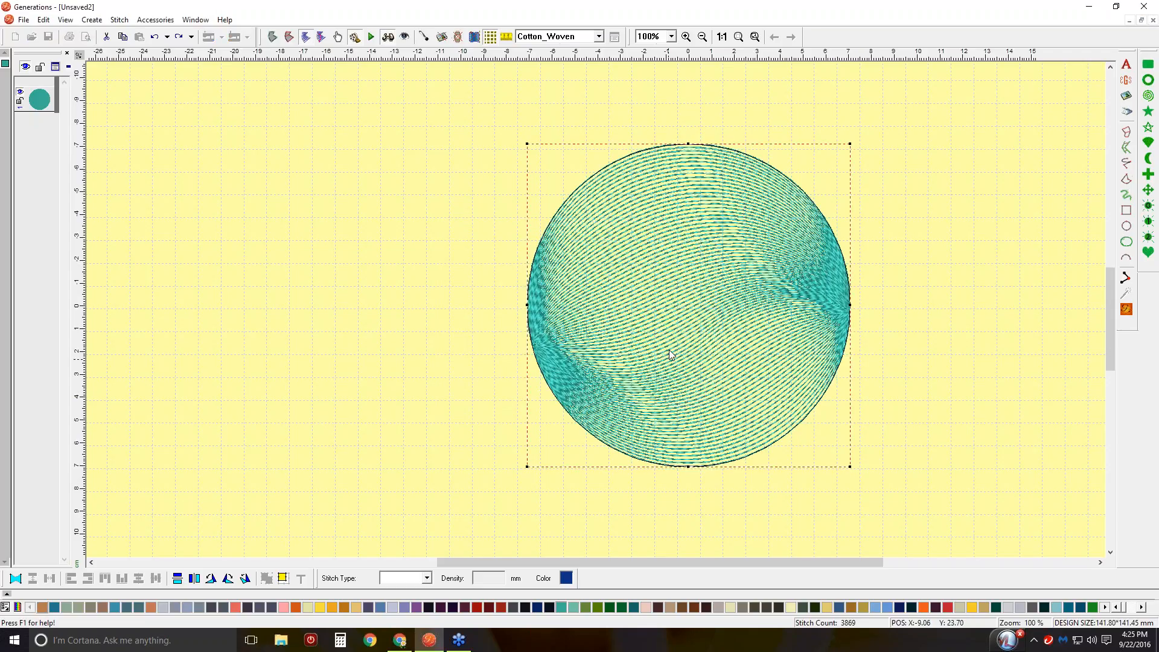
# Step: Distort the envelope by pulling its right-hand points inward and its left-hand points outward, and apply the warp to the circle
pyautogui.moveTo(527, 144); pyautogui.dragTo(710, 344)
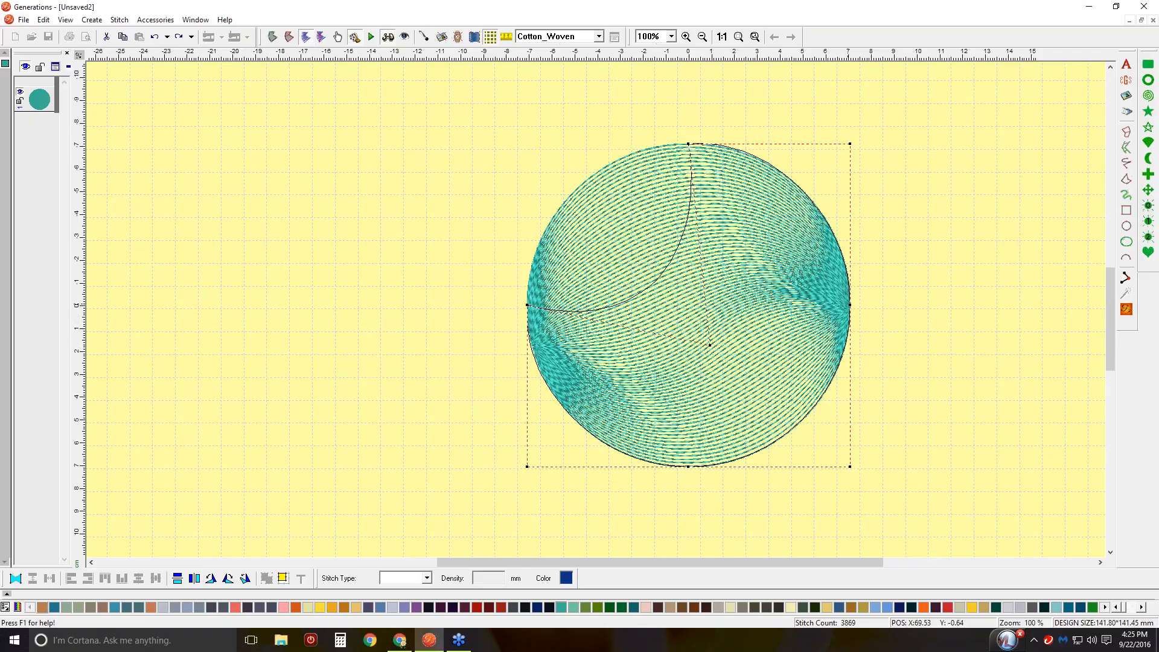
pyautogui.moveTo(850, 304); pyautogui.dragTo(716, 331)
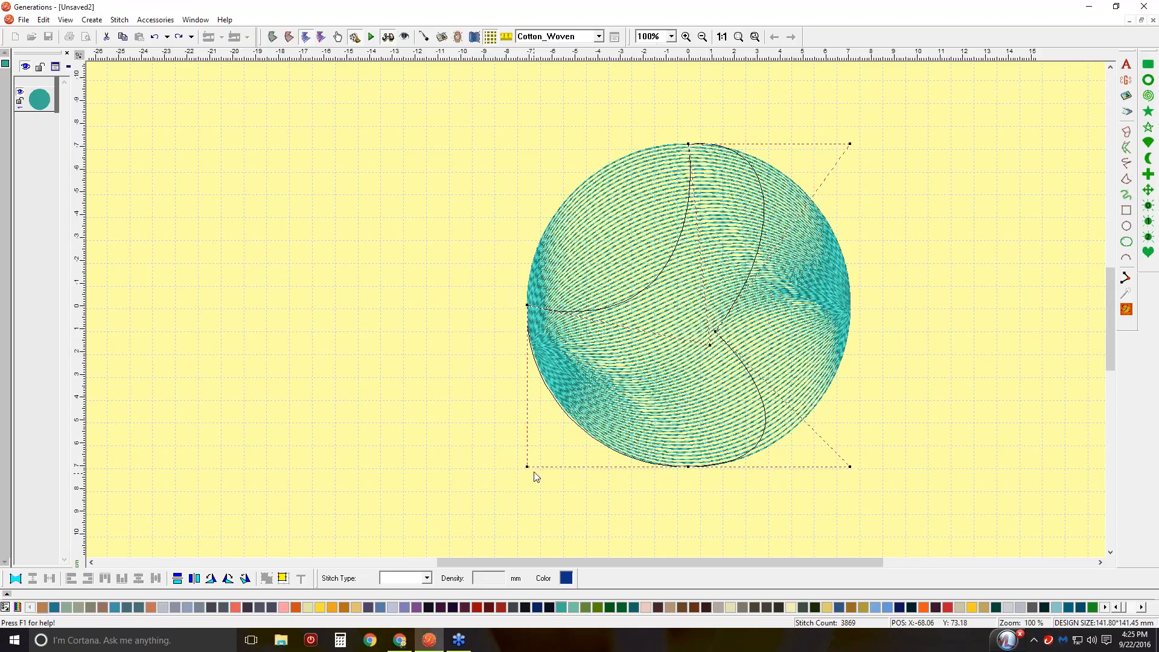
pyautogui.moveTo(527, 466); pyautogui.dragTo(166, 485)
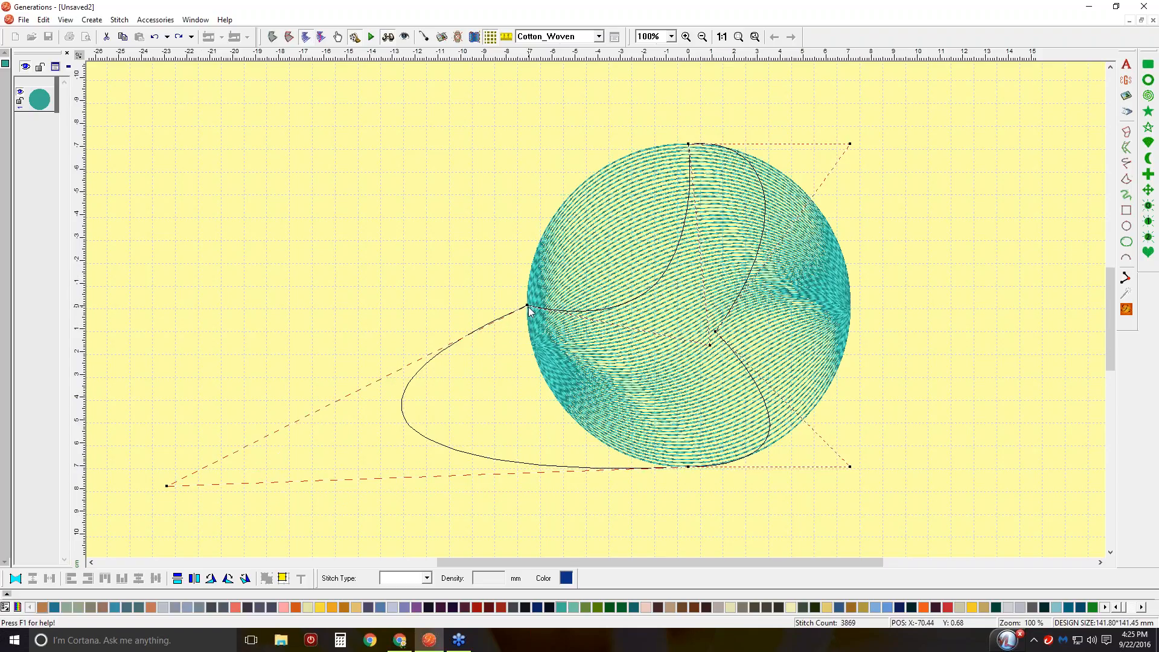
pyautogui.moveTo(526, 305); pyautogui.dragTo(492, 163)
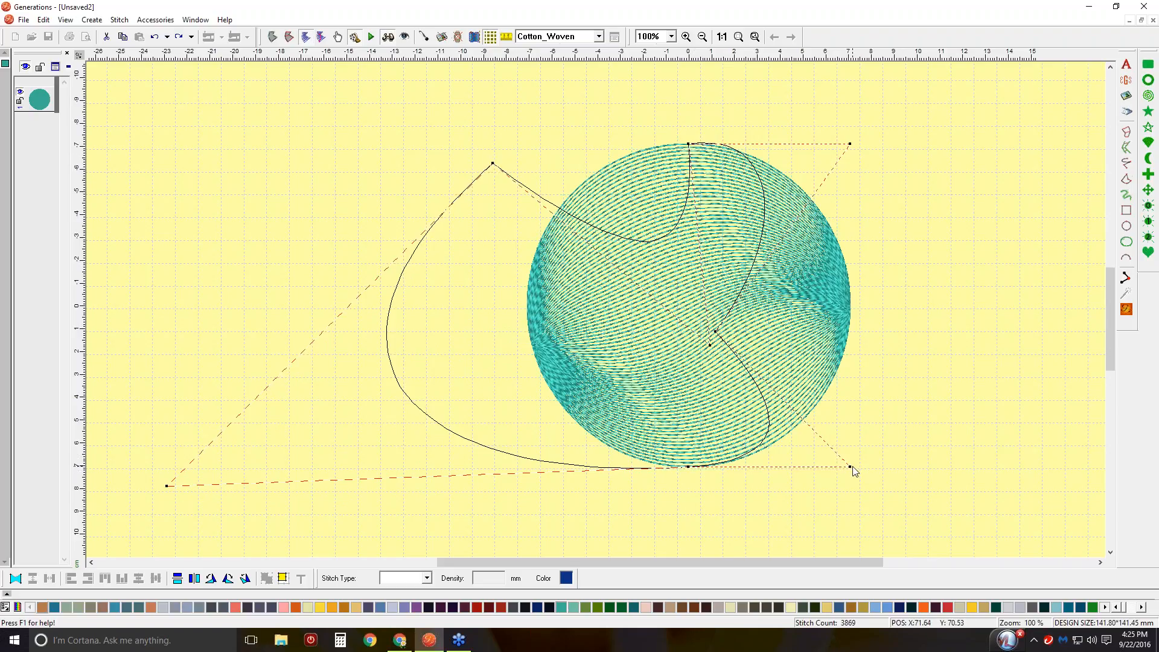
pyautogui.moveTo(849, 467); pyautogui.dragTo(498, 279)
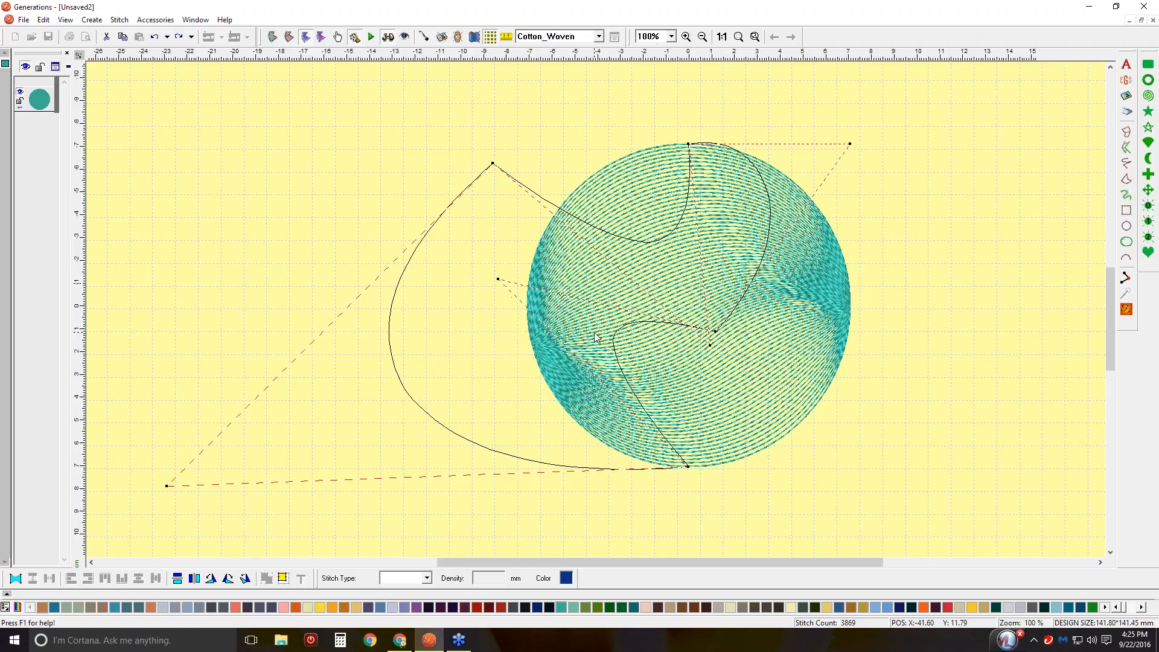
pyautogui.press('Return')
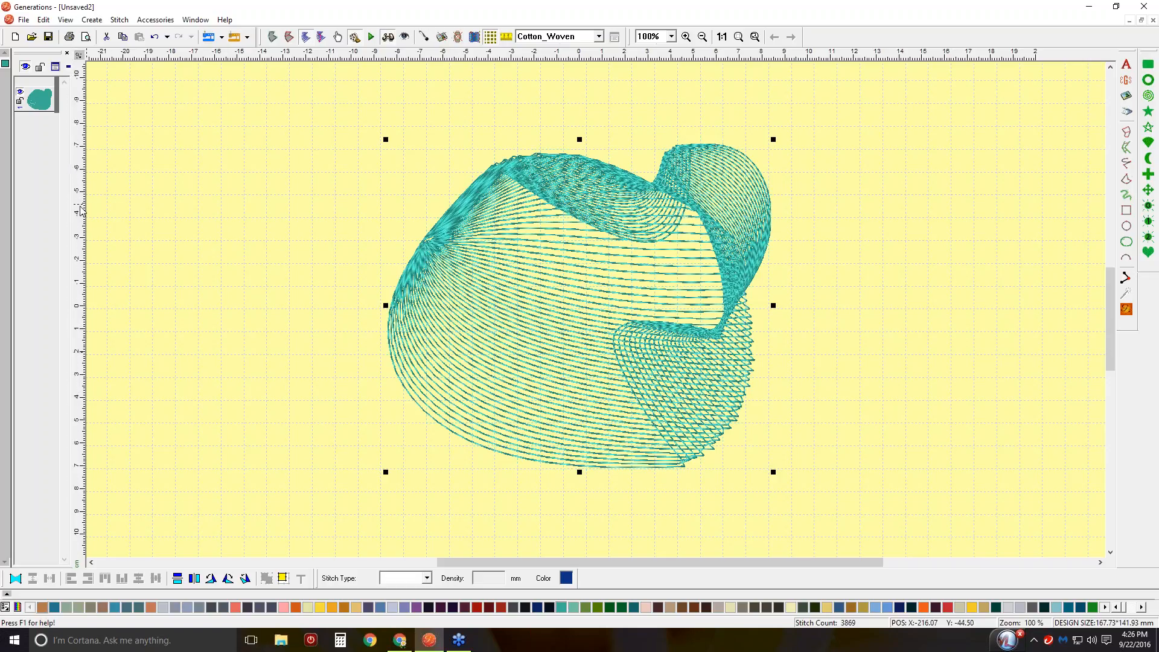
# Step: Widen the object sequence list and lock the warped shape
pyautogui.moveTo(74, 212); pyautogui.dragTo(130, 216)
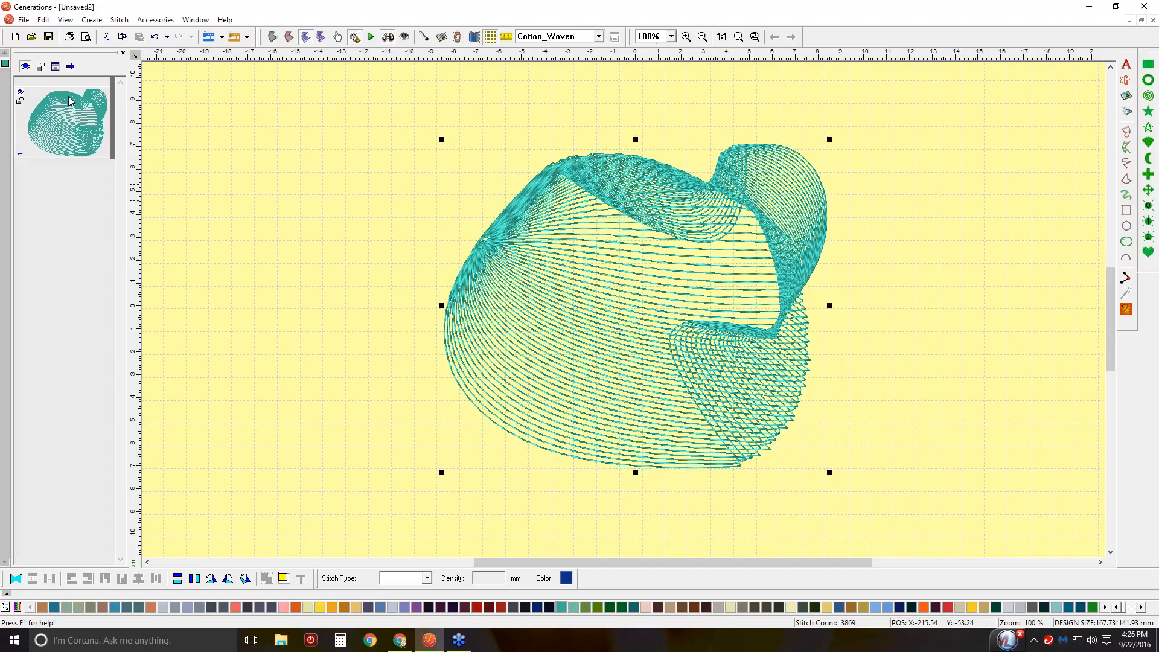
pyautogui.click(20, 101)
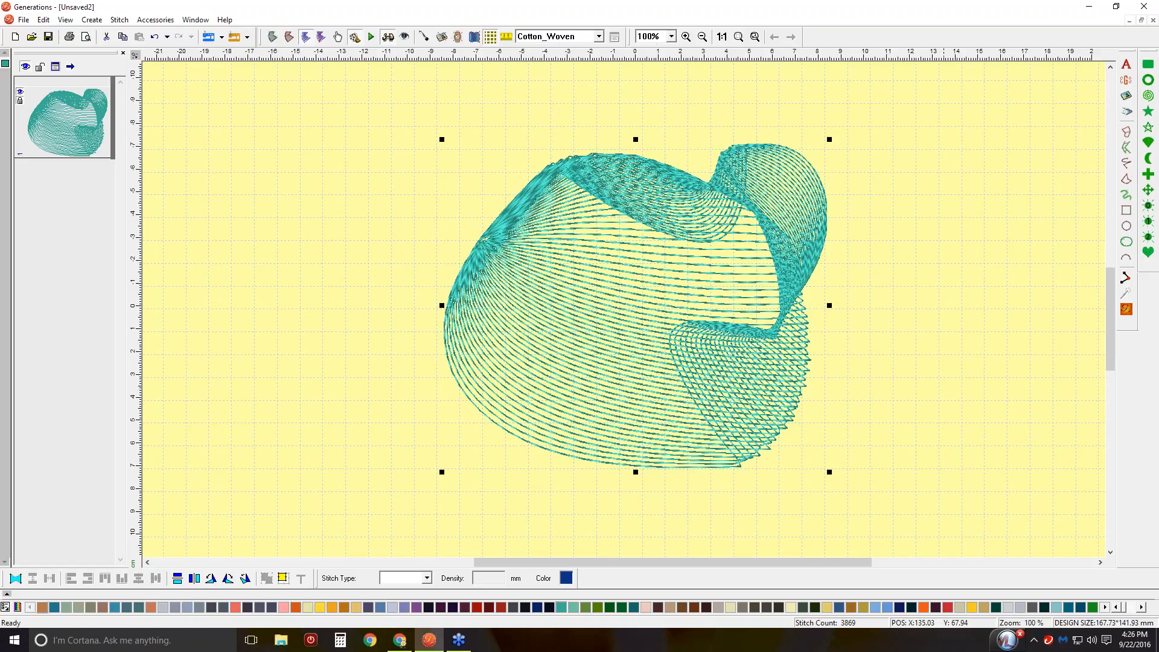
pyautogui.click(1148, 466)
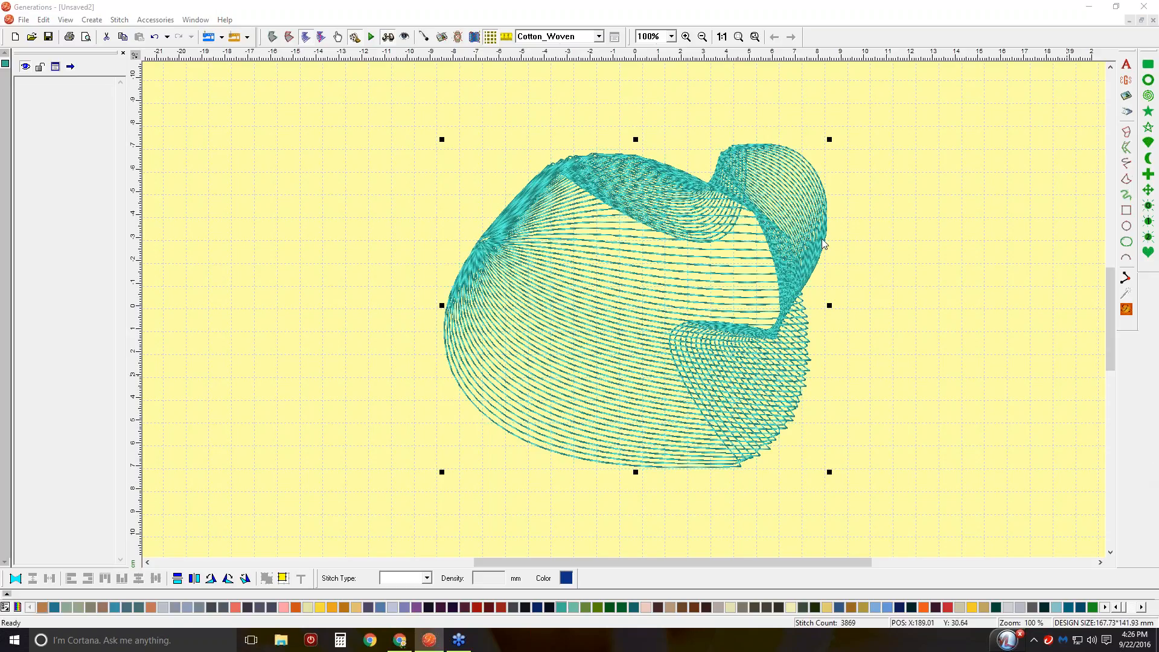